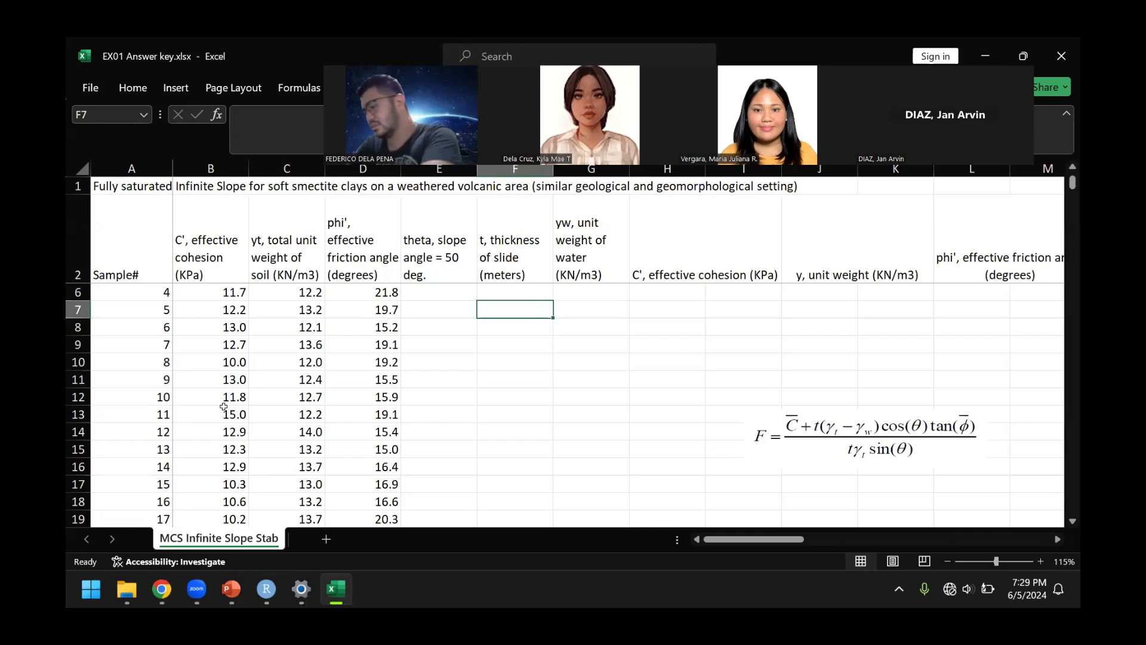
Select the whole sample data table from the header row to the last sample, from Sample# through unit weight of water
left_click(151, 242)
scroll(204, 328, "up", 1)
left_click(373, 327)
scroll(275, 364, "down", 4)
scroll(275, 364, "up", 4)
left_click_drag(131, 257, 486, 440)
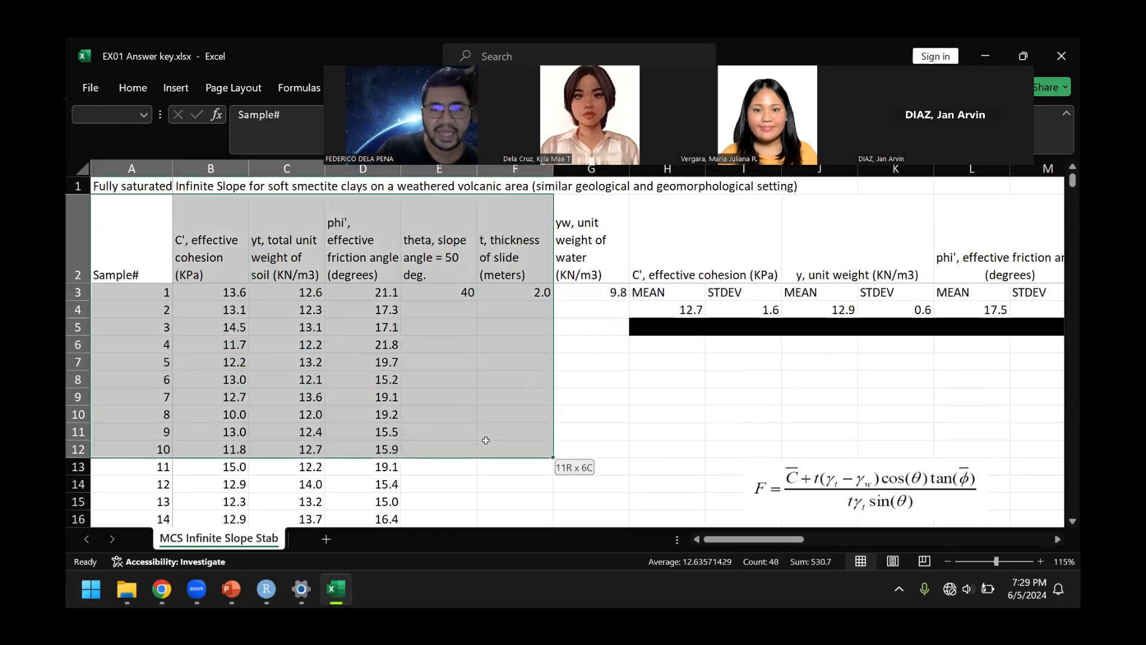
left_click(563, 364)
left_click_drag(148, 239, 581, 434)
scroll(573, 422, "down", 7)
scroll(580, 433, "up", 7)
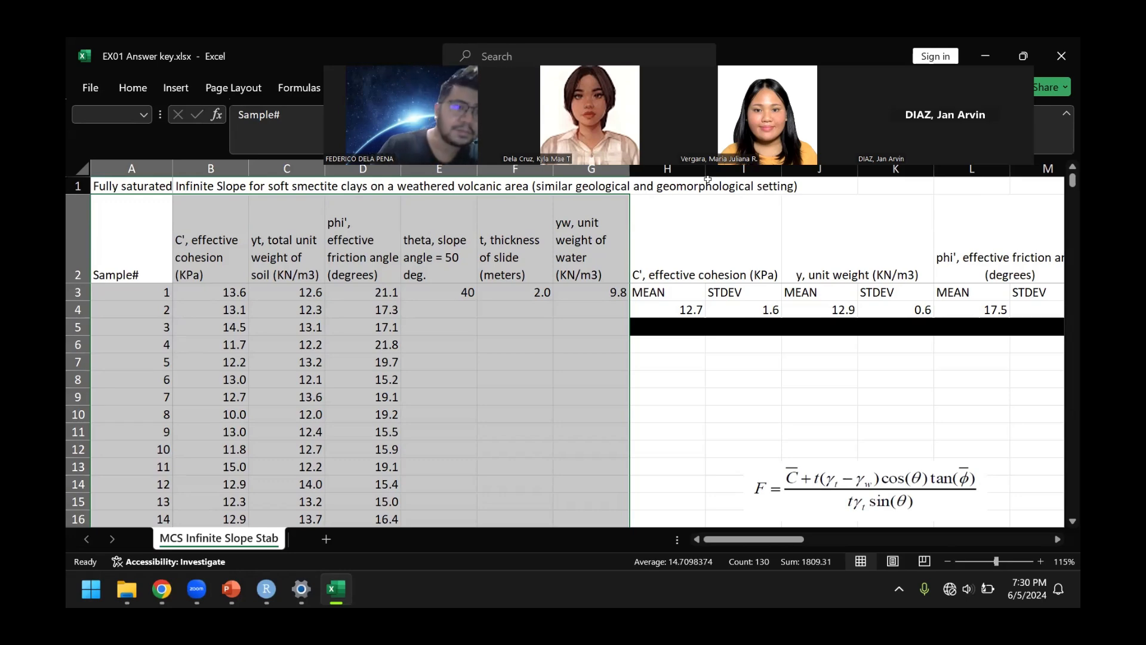
Examine the sample numbers and their effective cohesion and total unit weight values down to the last sample
scroll(290, 341, "down", 8)
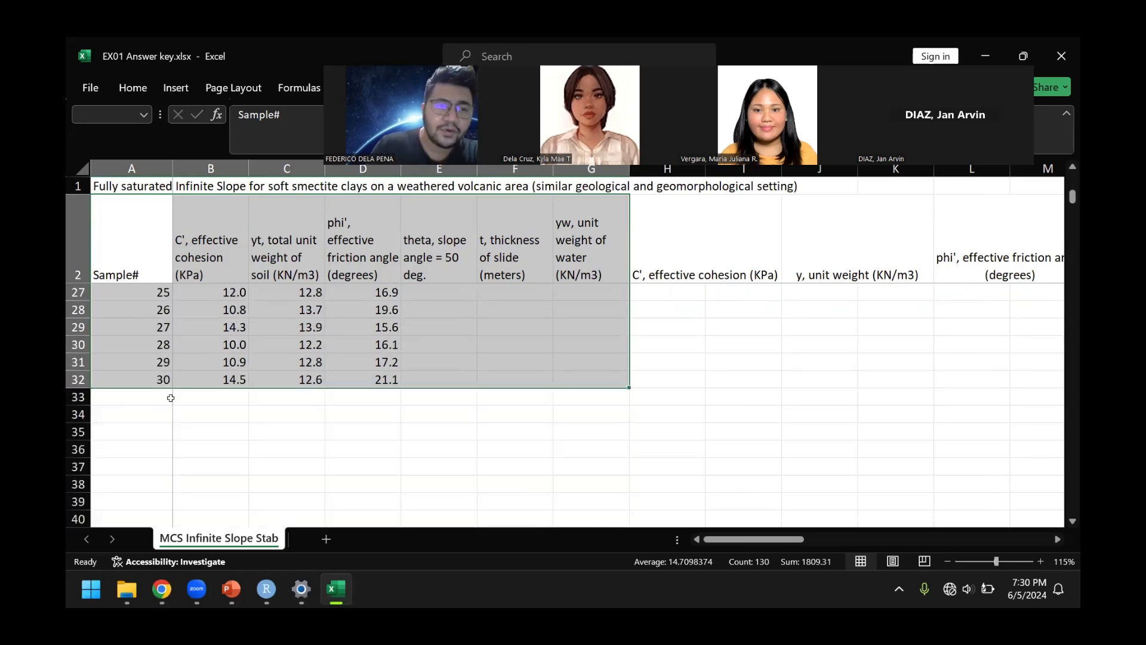
scroll(257, 388, "up", 4)
scroll(258, 388, "up", 4)
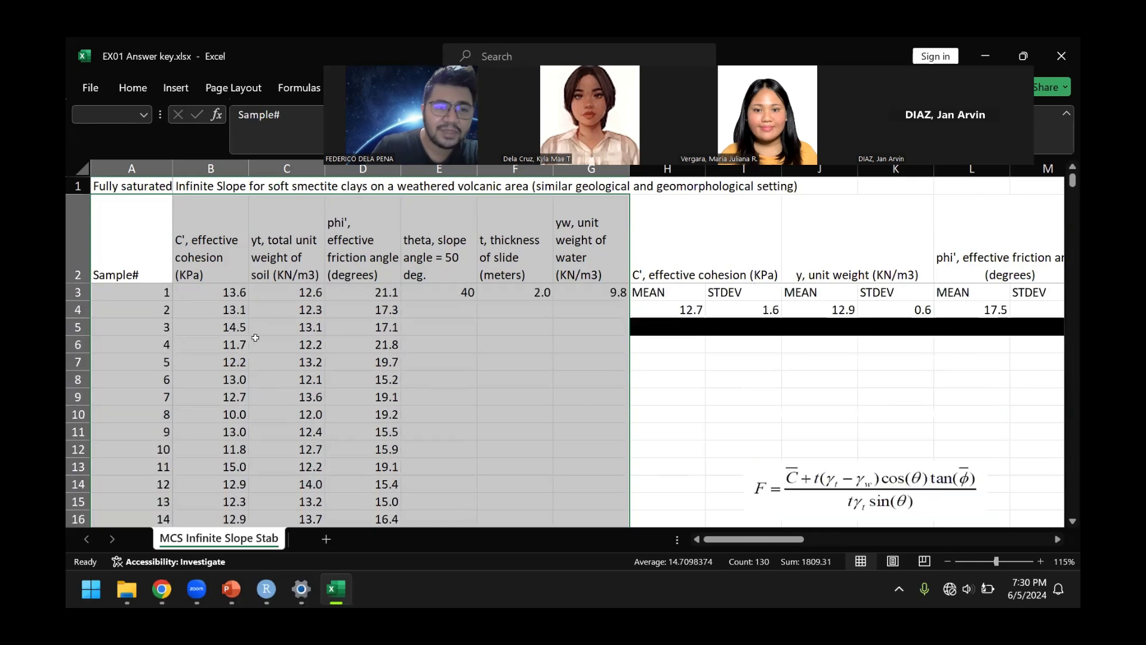
scroll(254, 334, "down", 4)
scroll(242, 353, "down", 4)
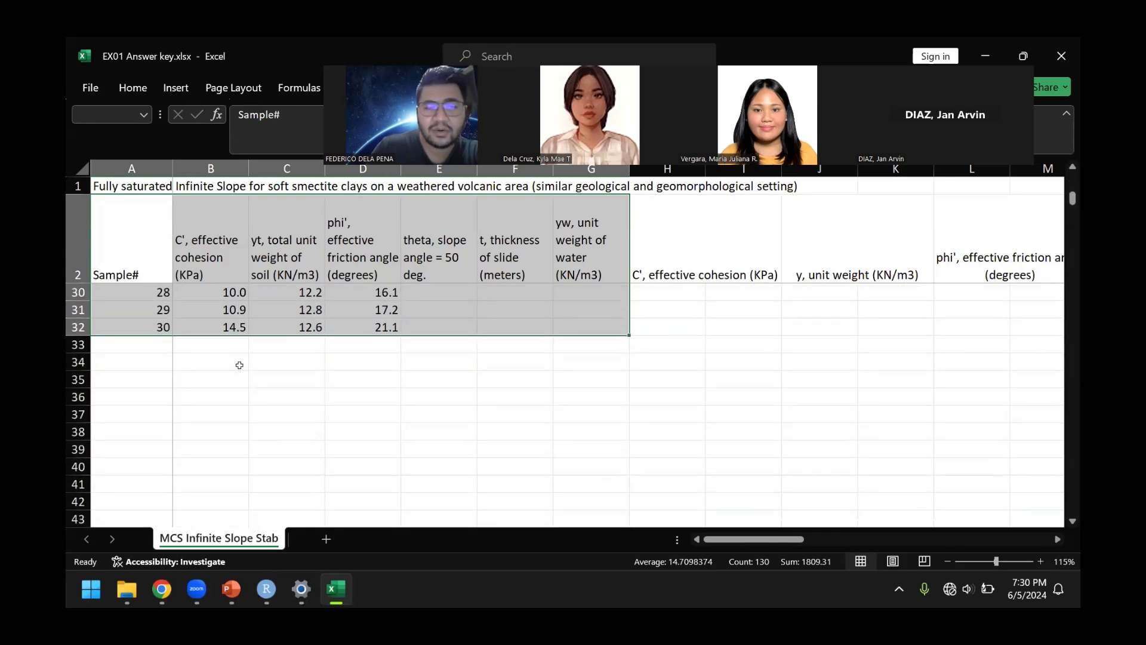
scroll(240, 365, "up", 5)
scroll(240, 365, "up", 3)
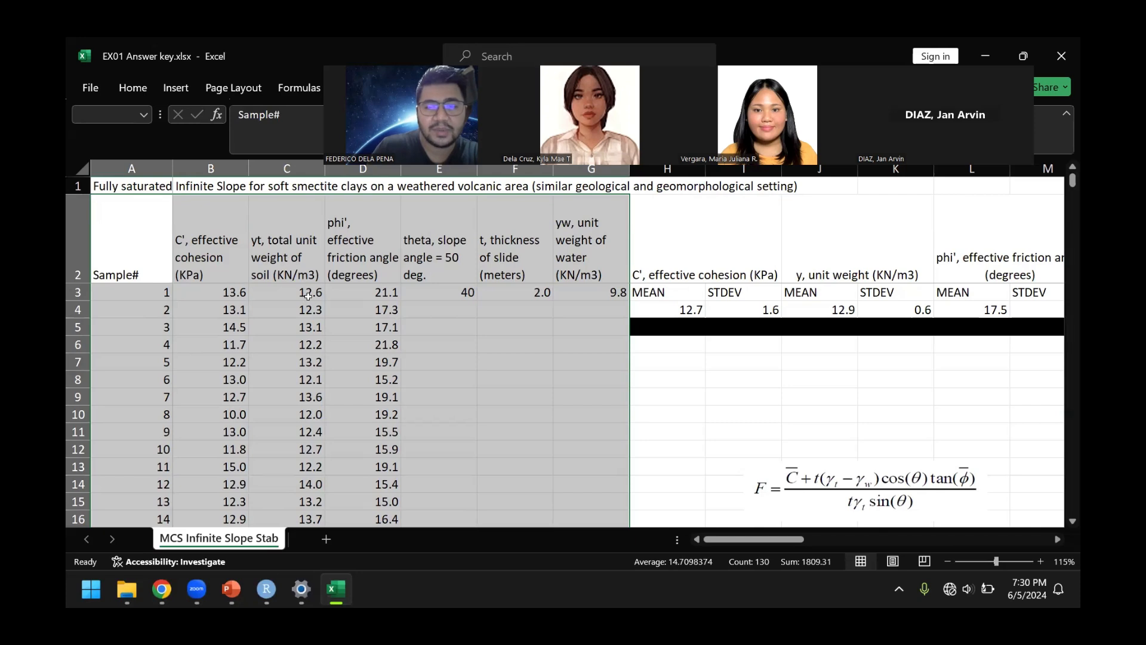
scroll(281, 278, "down", 9)
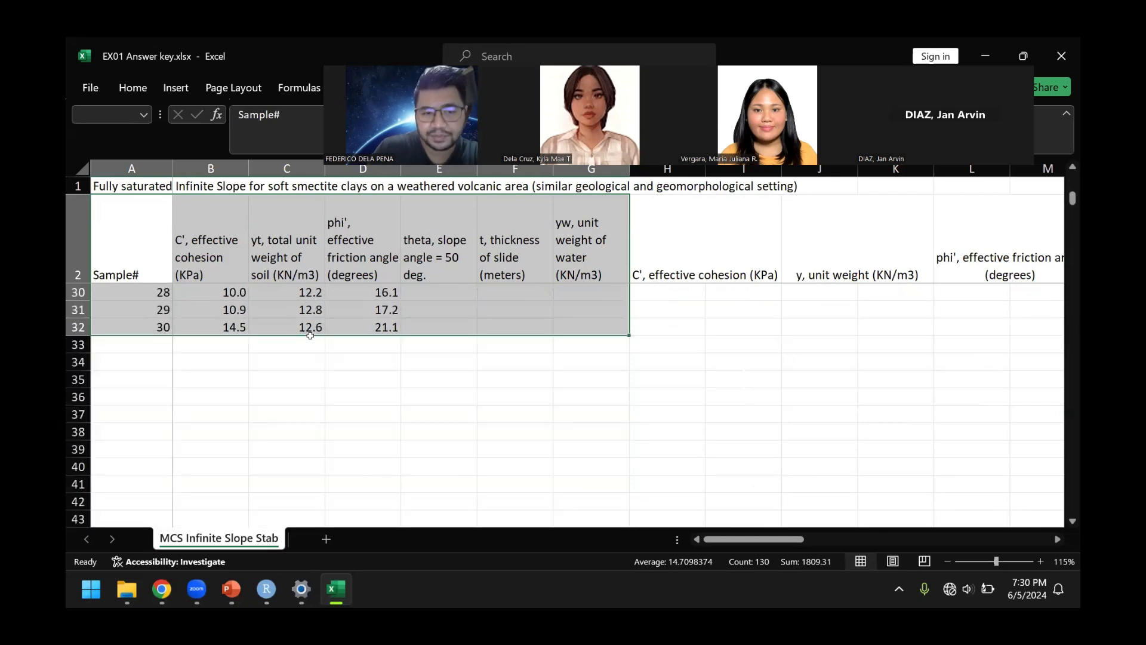
scroll(322, 346, "up", 8)
scroll(330, 355, "up", 1)
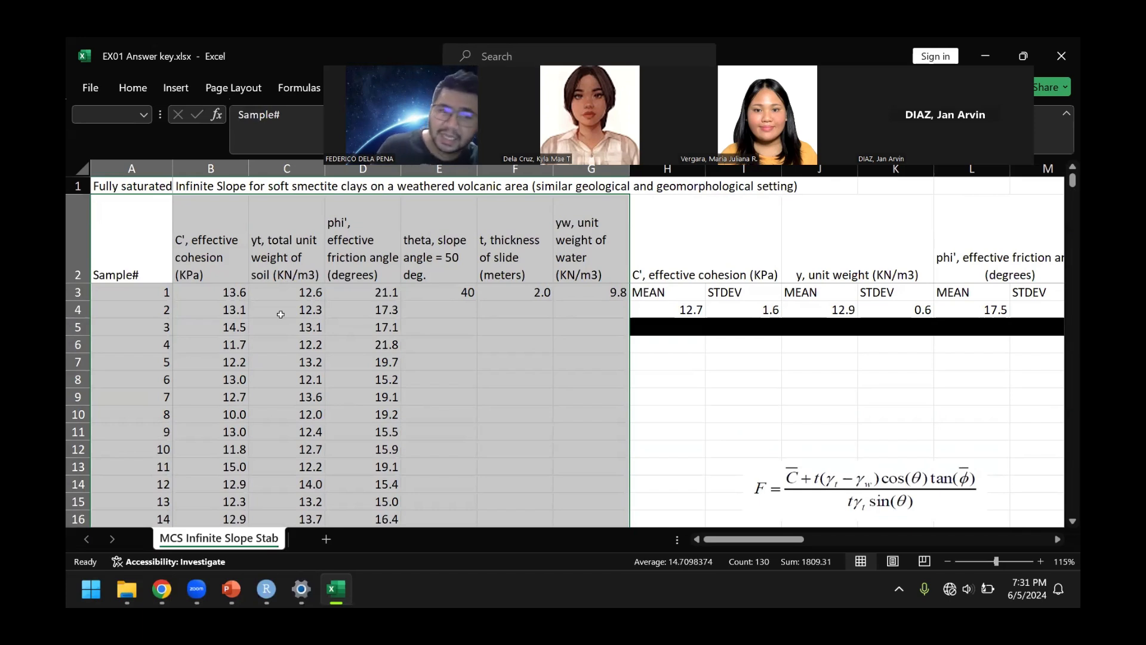
Review the effective friction angle column and the remaining sample rows, from the first sample to the last
scroll(306, 344, "down", 2)
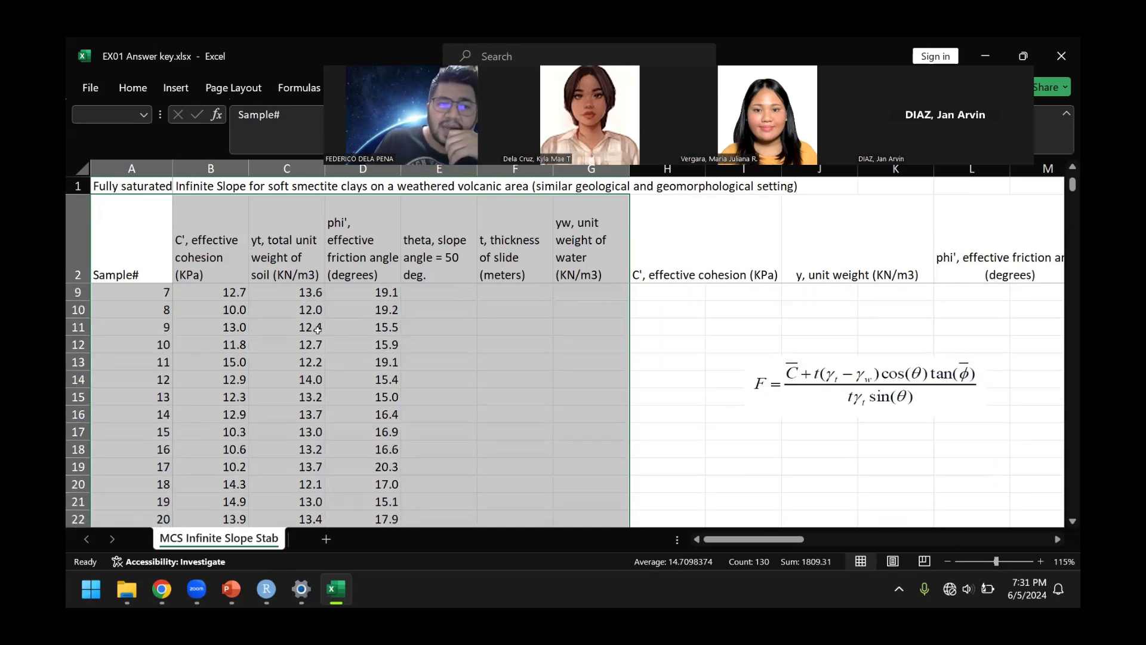
scroll(318, 330, "down", 7)
scroll(310, 401, "up", 3)
scroll(311, 401, "up", 6)
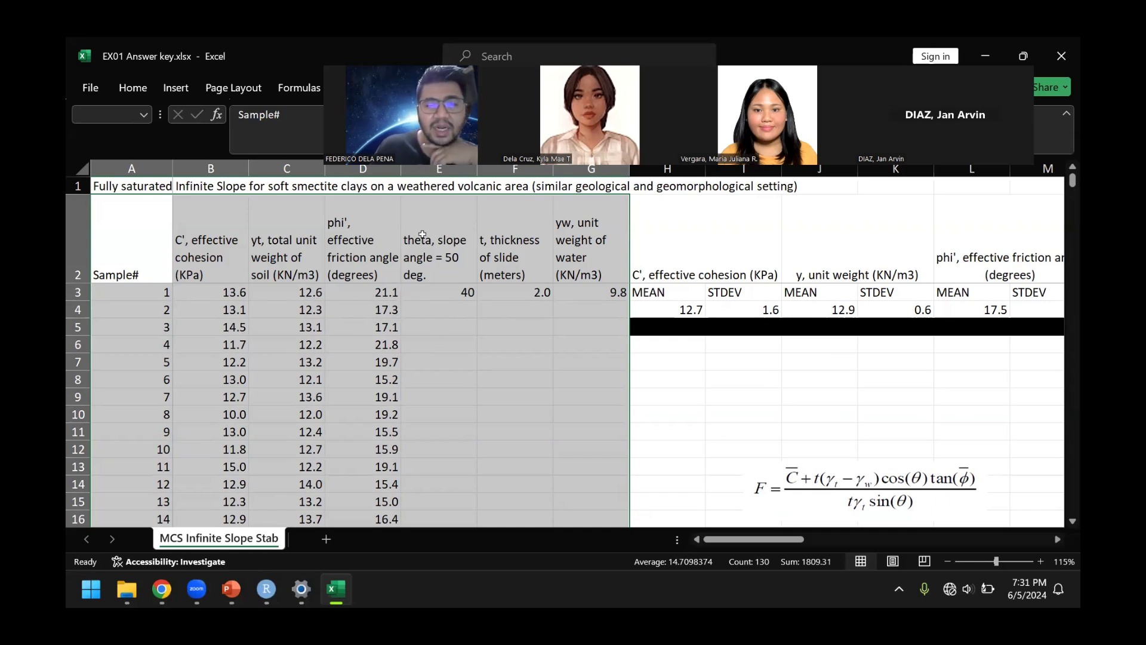
left_click(477, 43)
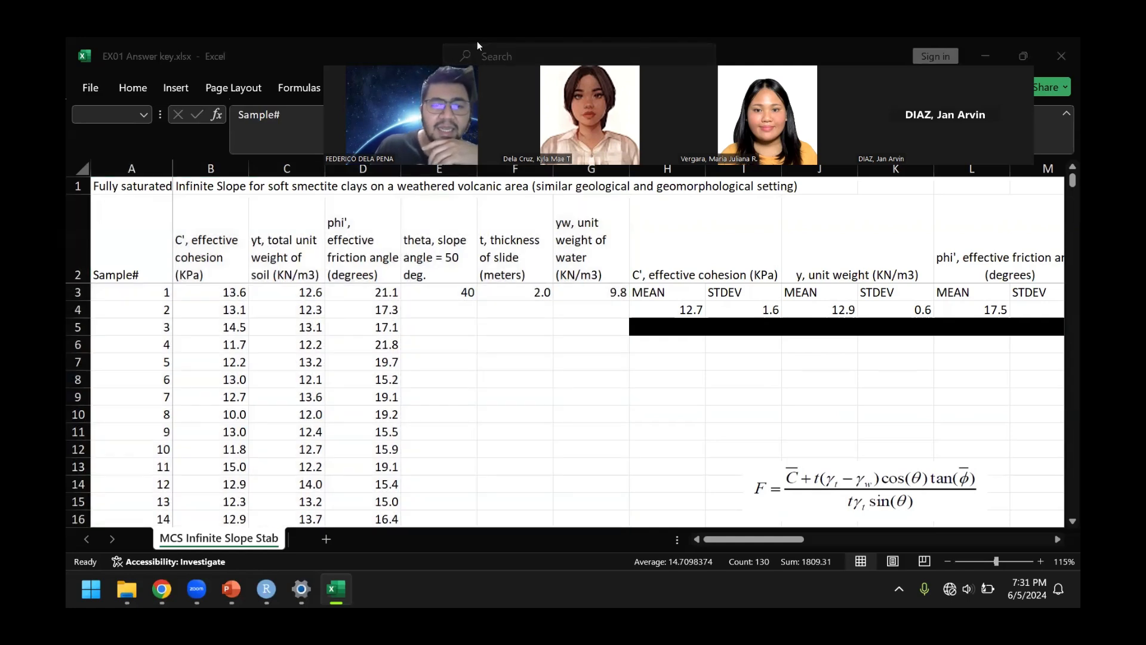
left_click(141, 149)
scroll(345, 349, "down", 10)
scroll(346, 349, "up", 10)
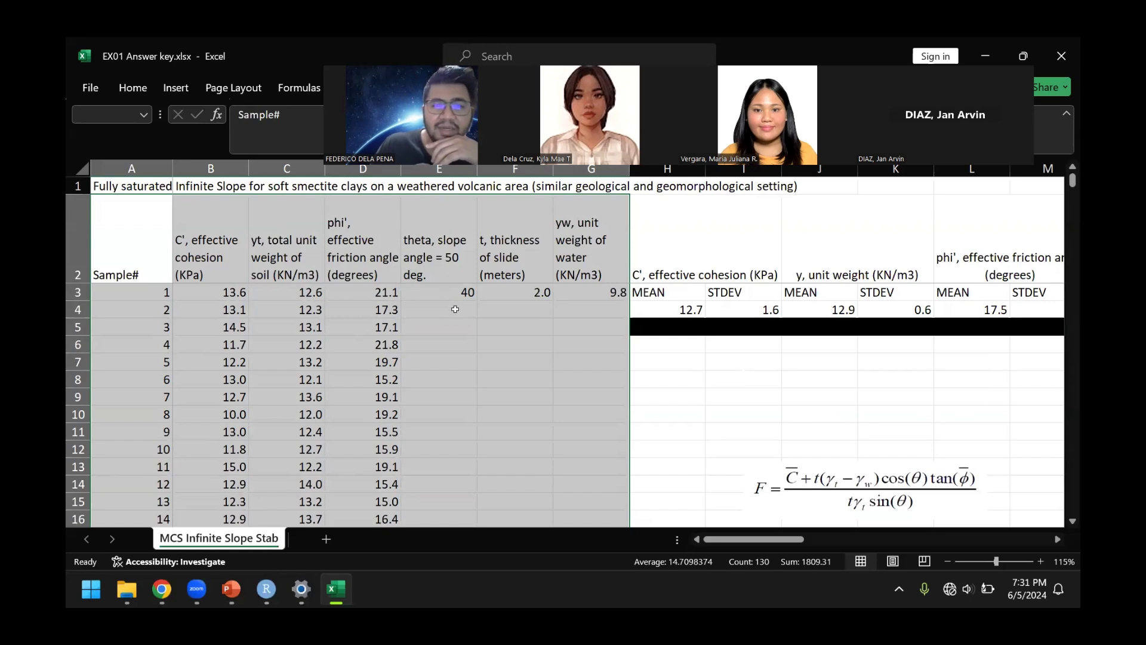
Illustrate the slope angle with a freehand stepped slope profile, a curved slip surface and a 50° angle over the sheet, and clear the drawing
left_click(448, 292)
left_click(444, 246)
left_click(462, 292)
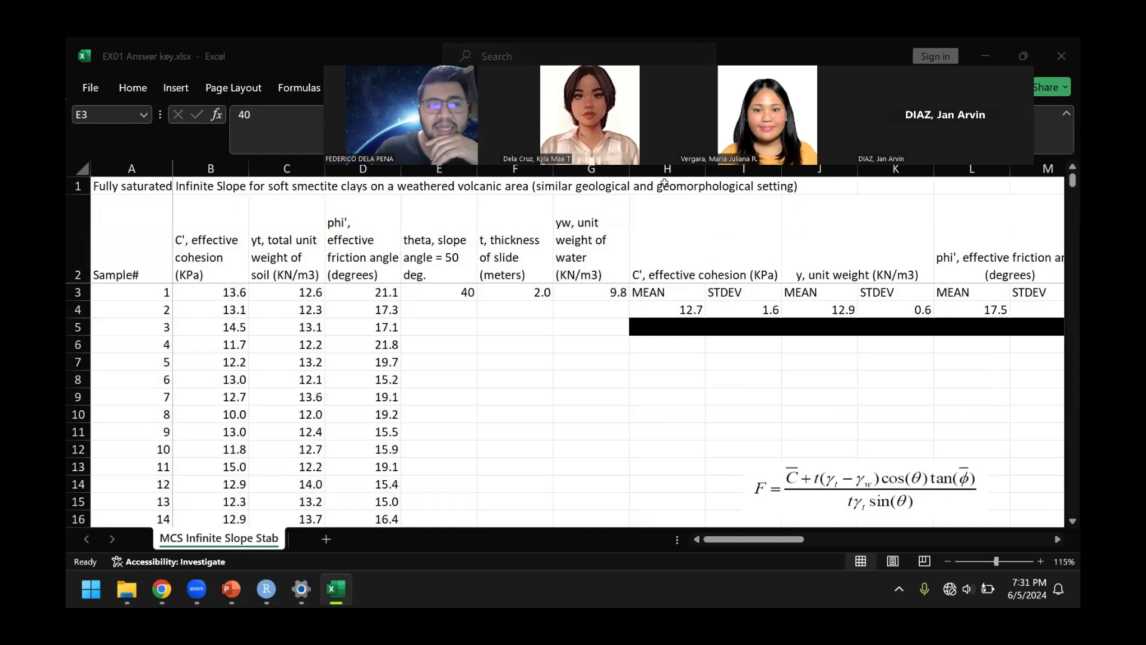
left_click_drag(447, 342, 445, 485)
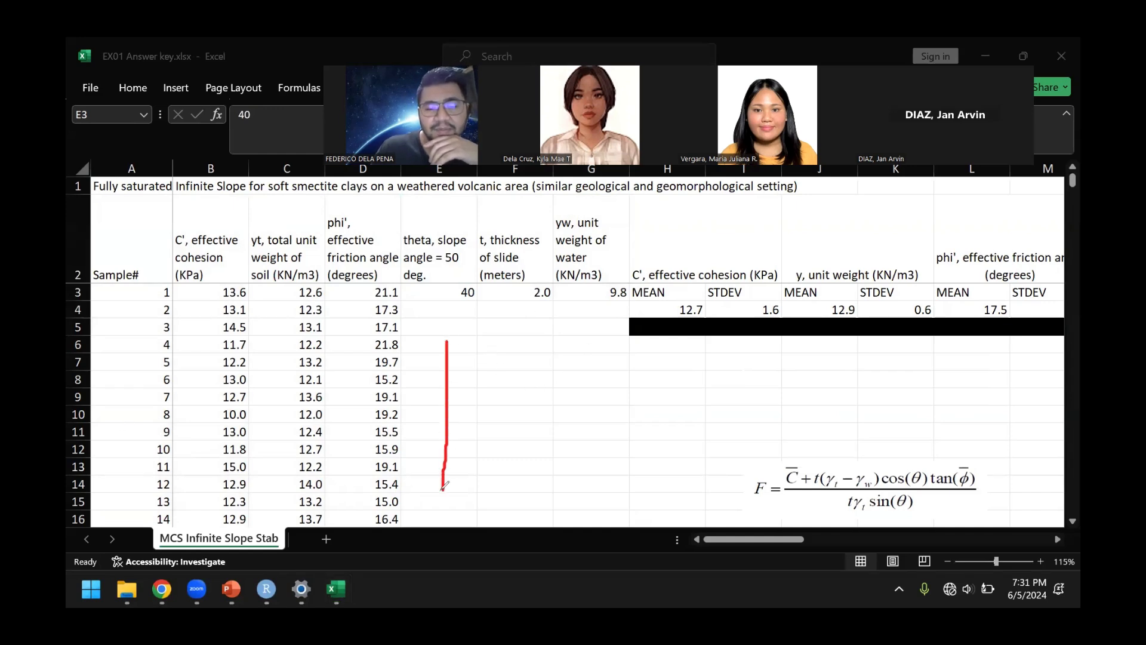
mouse_move(447, 342)
left_mouse_down()
mouse_move(524, 373)
mouse_move(568, 375)
mouse_move(619, 423)
mouse_move(668, 433)
mouse_move(700, 469)
left_mouse_up()
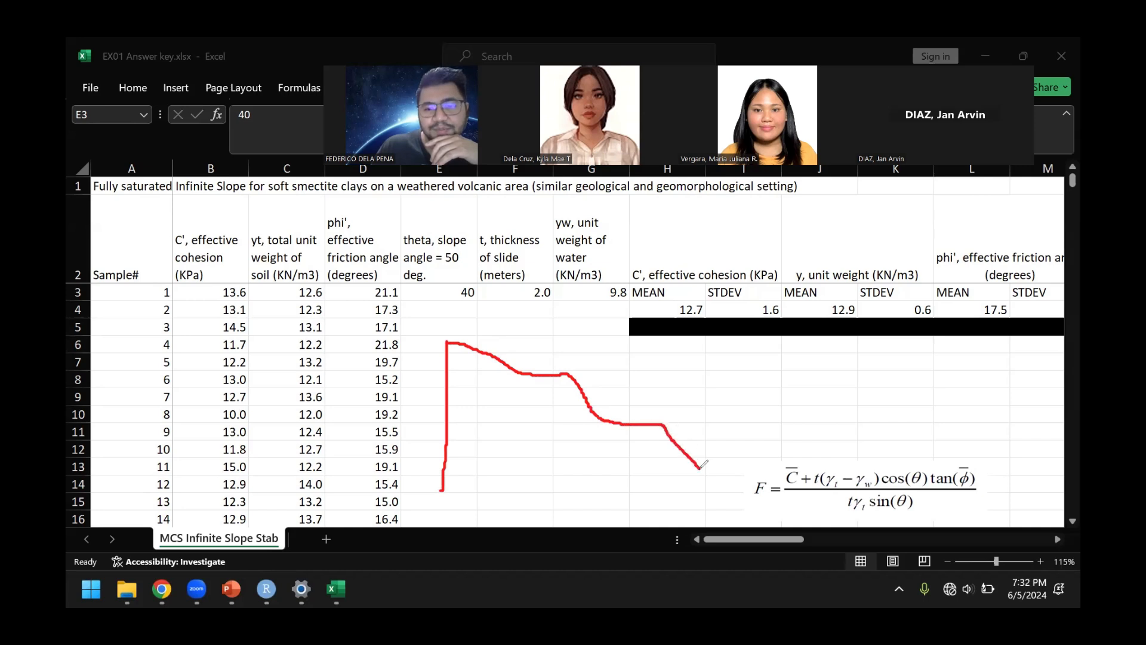
mouse_move(609, 346)
left_mouse_down()
mouse_move(725, 469)
mouse_move(591, 473)
mouse_move(667, 418)
mouse_move(694, 418)
mouse_move(700, 394)
mouse_move(738, 398)
mouse_move(748, 384)
left_mouse_up()
left_click_drag(466, 344, 625, 454)
left_click(539, 418)
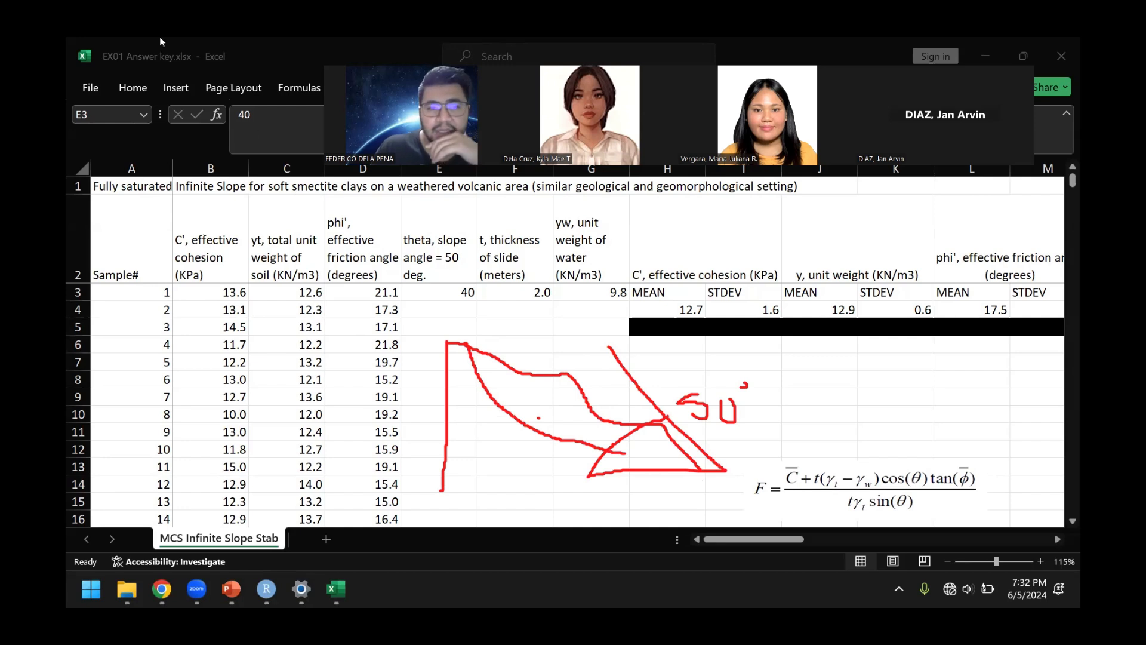
left_click(71, 430)
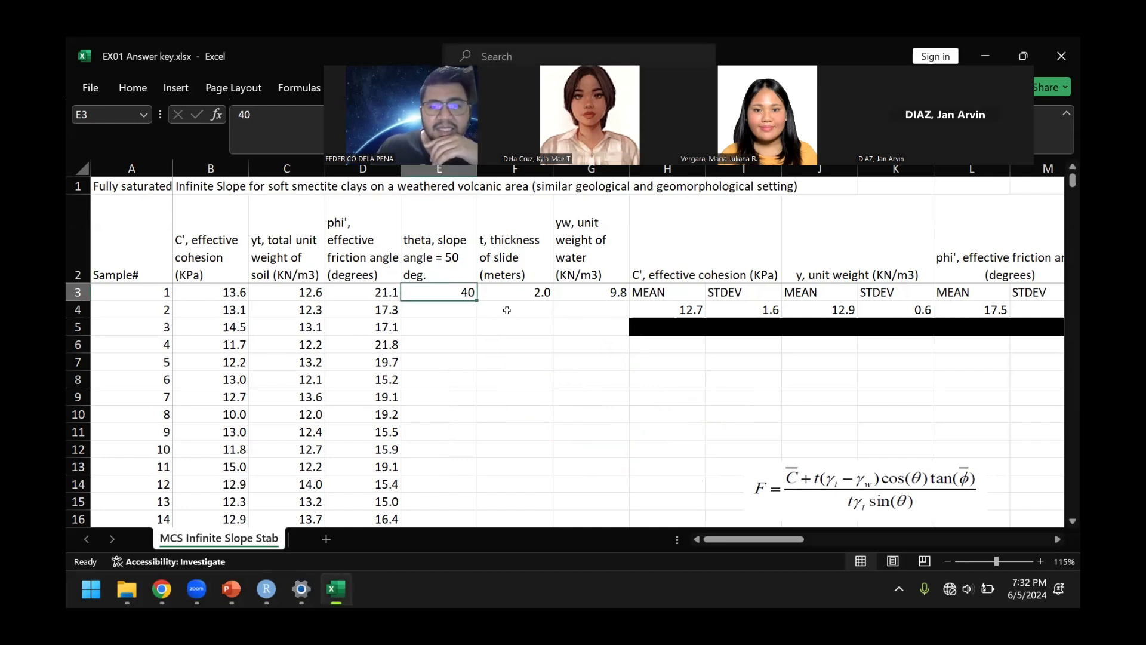
Illustrate the slide thickness with a freehand sliding slab, a downslope arrow, a 2 m thickness label and a 50° angle, and clear the drawing
left_click(524, 298)
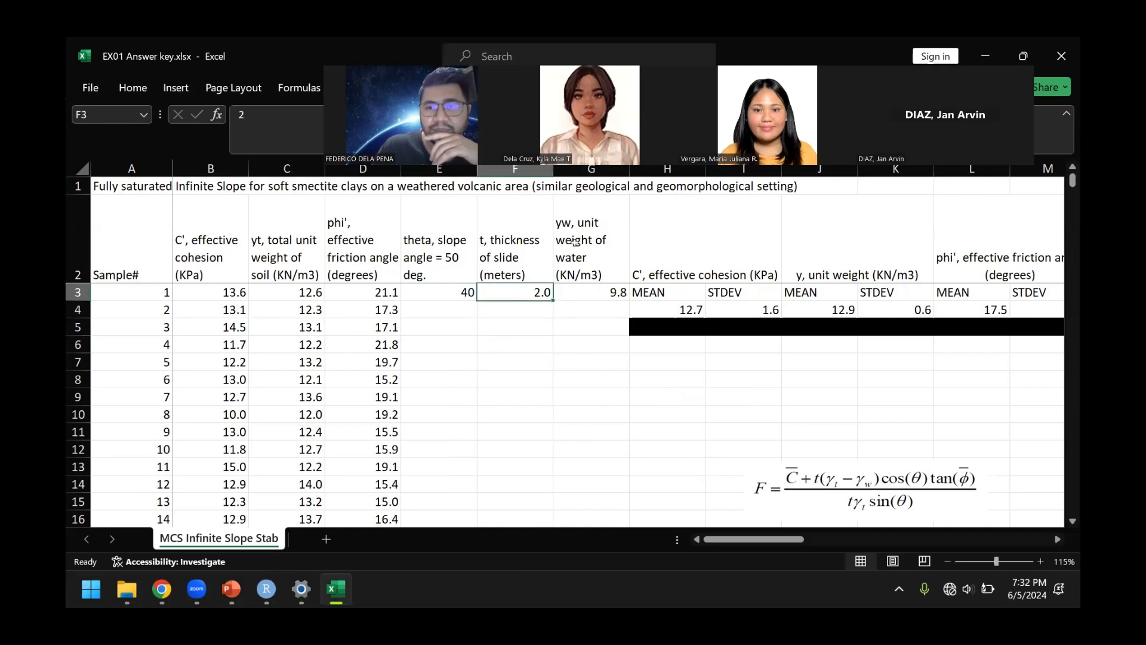
left_click_drag(440, 326, 634, 433)
mouse_move(441, 326)
left_mouse_down()
mouse_move(428, 353)
mouse_move(512, 402)
mouse_move(595, 445)
mouse_move(610, 419)
left_mouse_up()
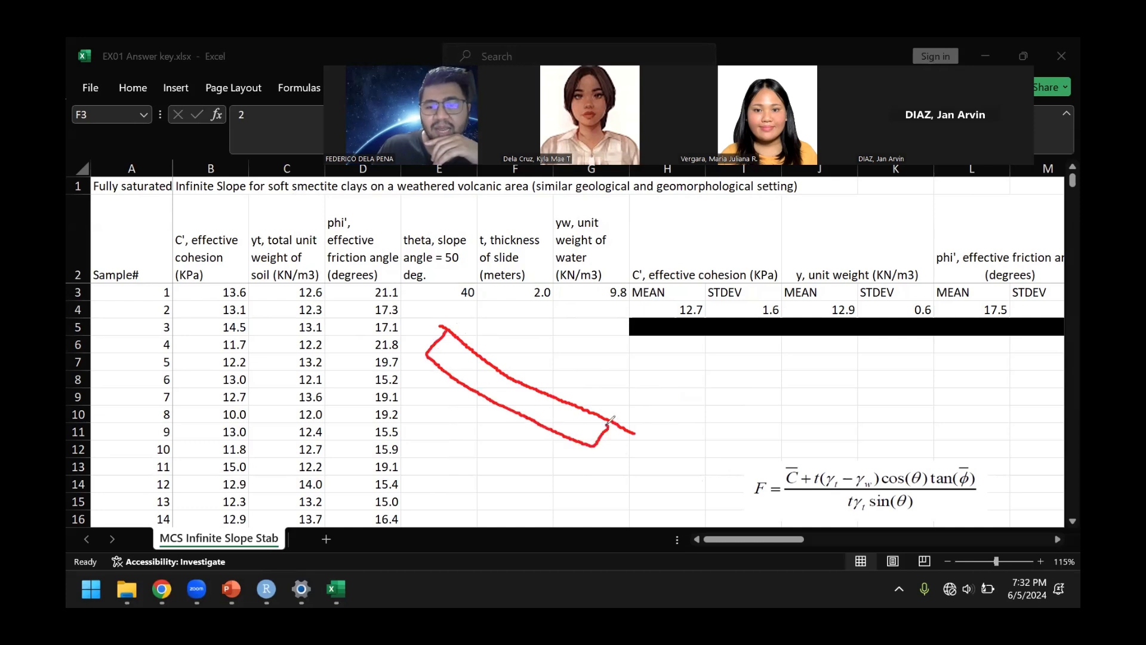
left_click_drag(450, 323, 420, 313)
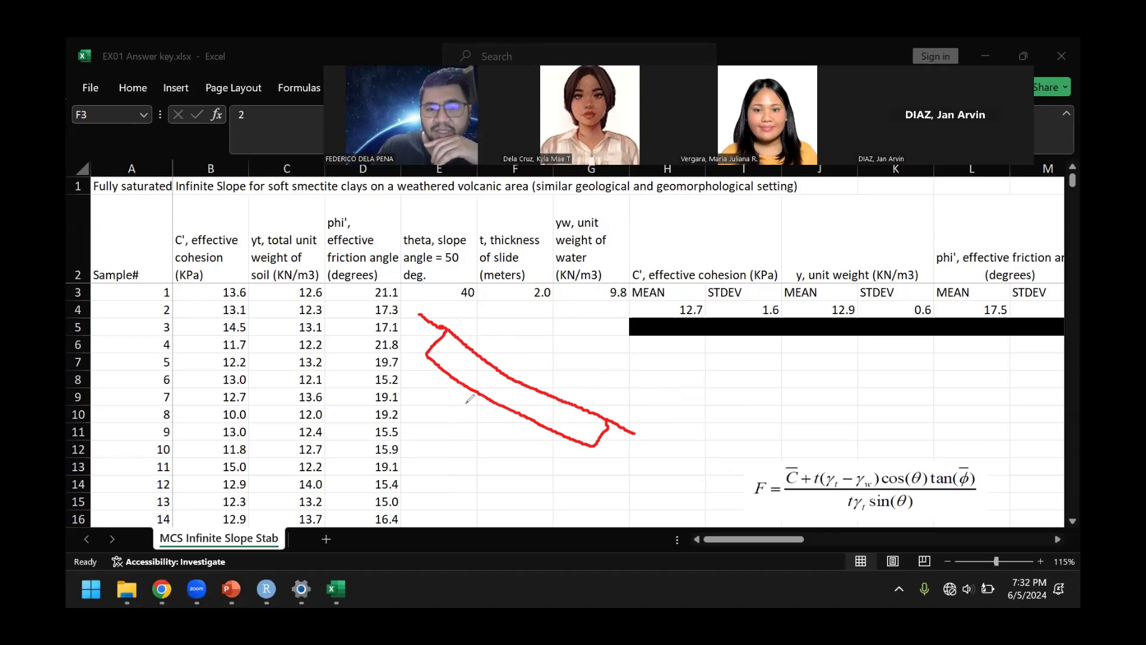
mouse_move(485, 383)
left_mouse_down()
mouse_move(517, 400)
mouse_move(514, 382)
left_mouse_up()
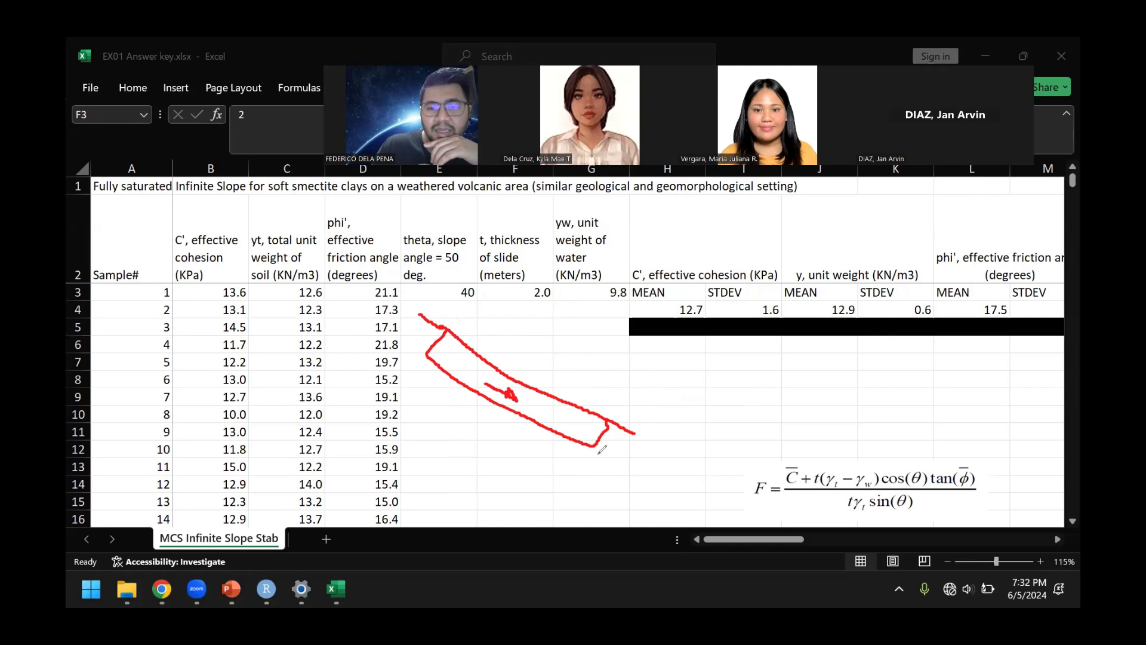
mouse_move(576, 377)
left_mouse_down()
mouse_move(651, 451)
mouse_move(613, 452)
left_mouse_up()
left_click_drag(503, 457, 646, 452)
mouse_move(646, 407)
left_mouse_down()
mouse_move(676, 379)
mouse_move(655, 412)
left_mouse_up()
mouse_move(425, 335)
left_mouse_down()
mouse_move(425, 345)
mouse_move(414, 333)
left_mouse_up()
left_click(412, 328)
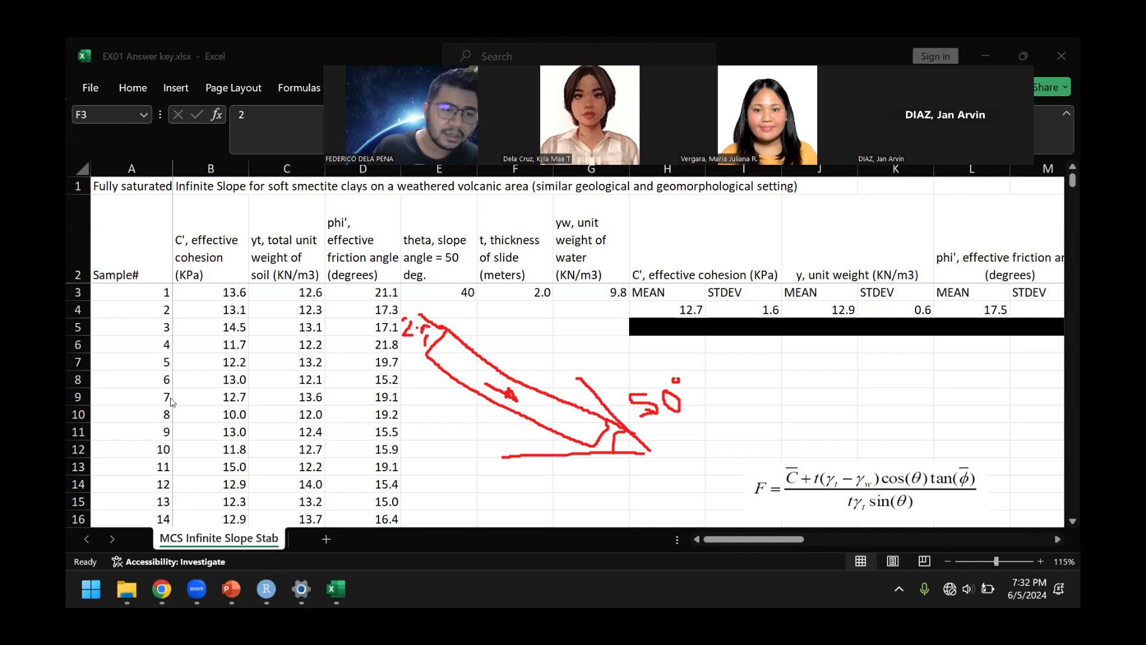
left_click(470, 345)
Examine the constant inputs in row 3: slope angle, thickness of slide and unit weight of water
scroll(495, 325, "down", 1)
scroll(494, 322, "up", 1)
left_click_drag(429, 249, 588, 294)
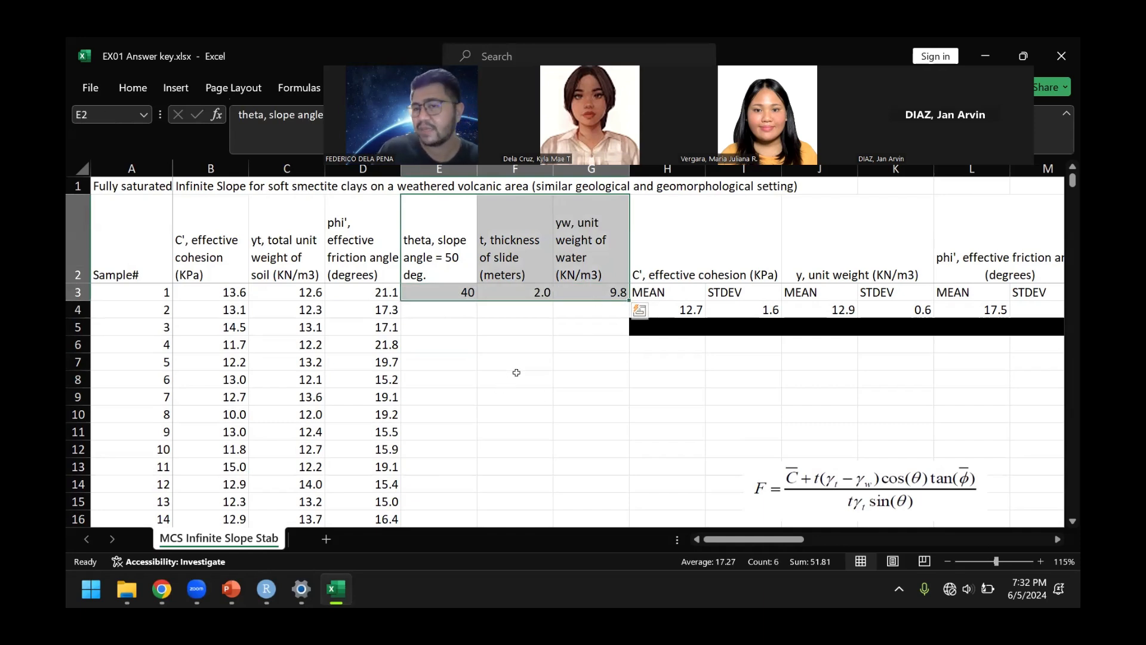
left_click(553, 361)
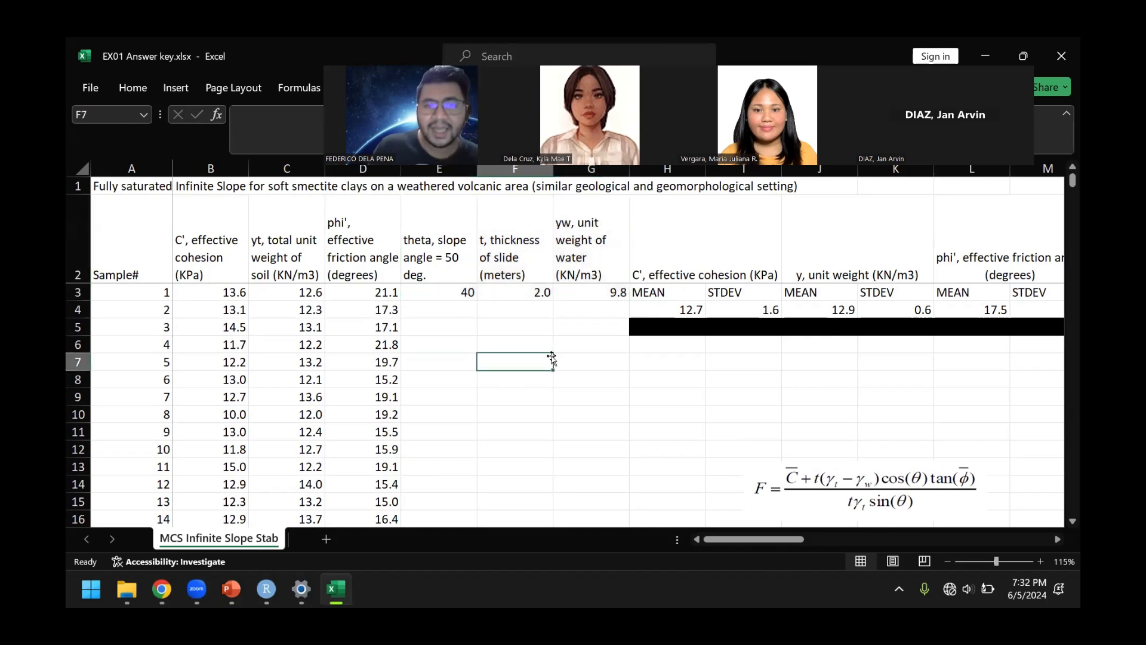
left_click(435, 287)
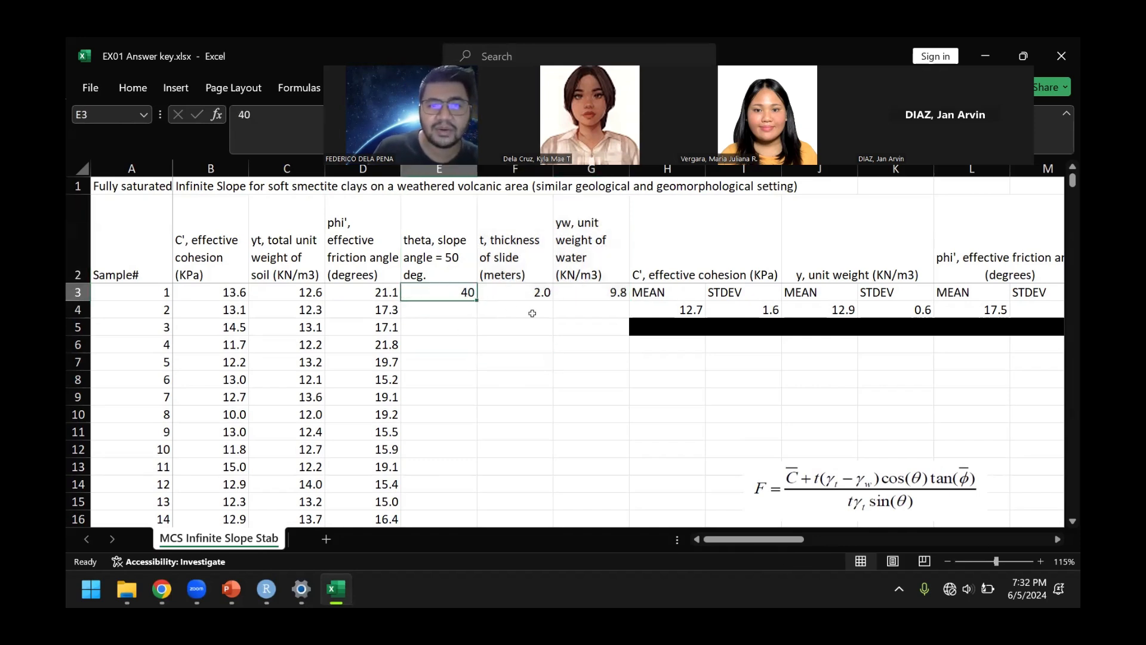
left_click(492, 280)
left_click(508, 292)
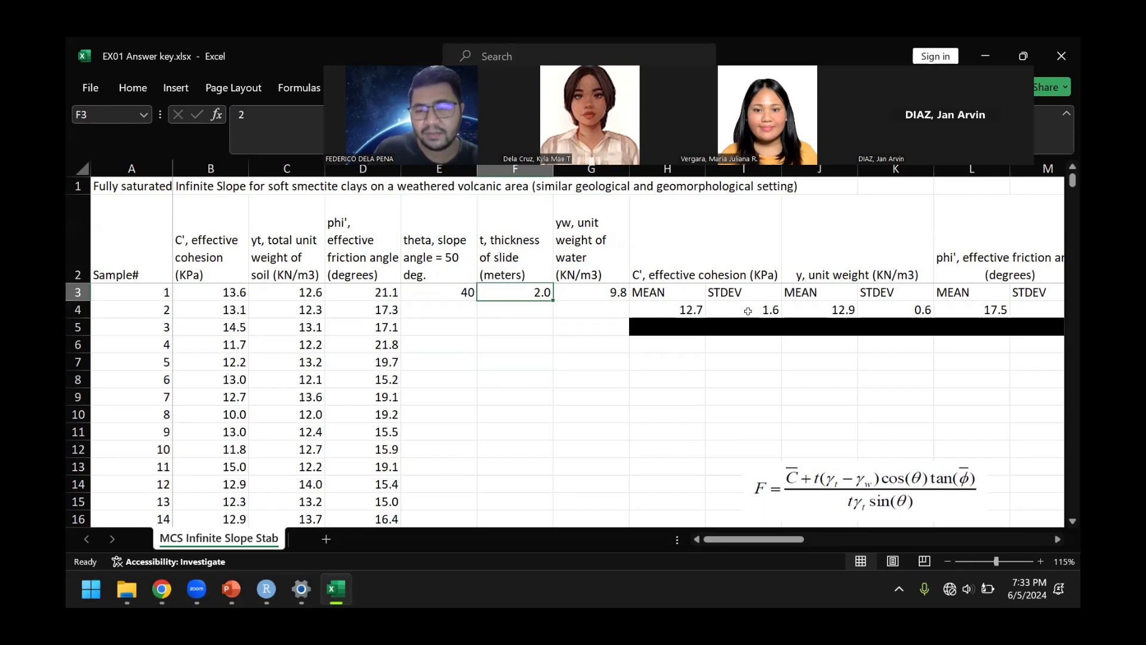
left_click(559, 366)
left_click_drag(585, 250, 600, 297)
left_click(597, 391)
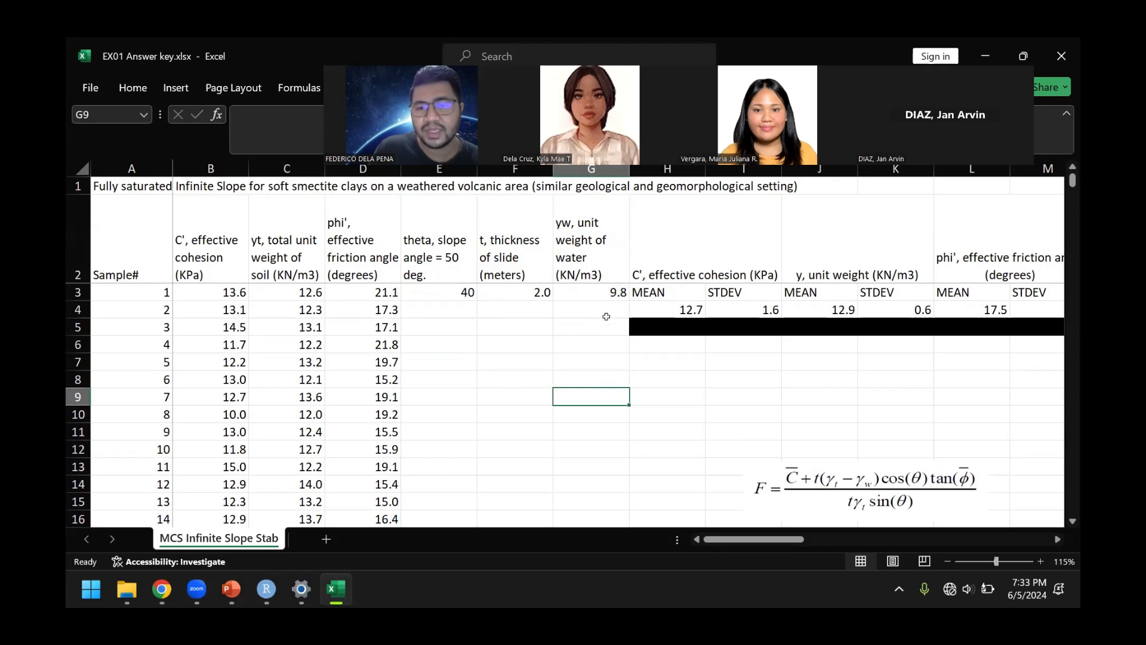
left_click(608, 296)
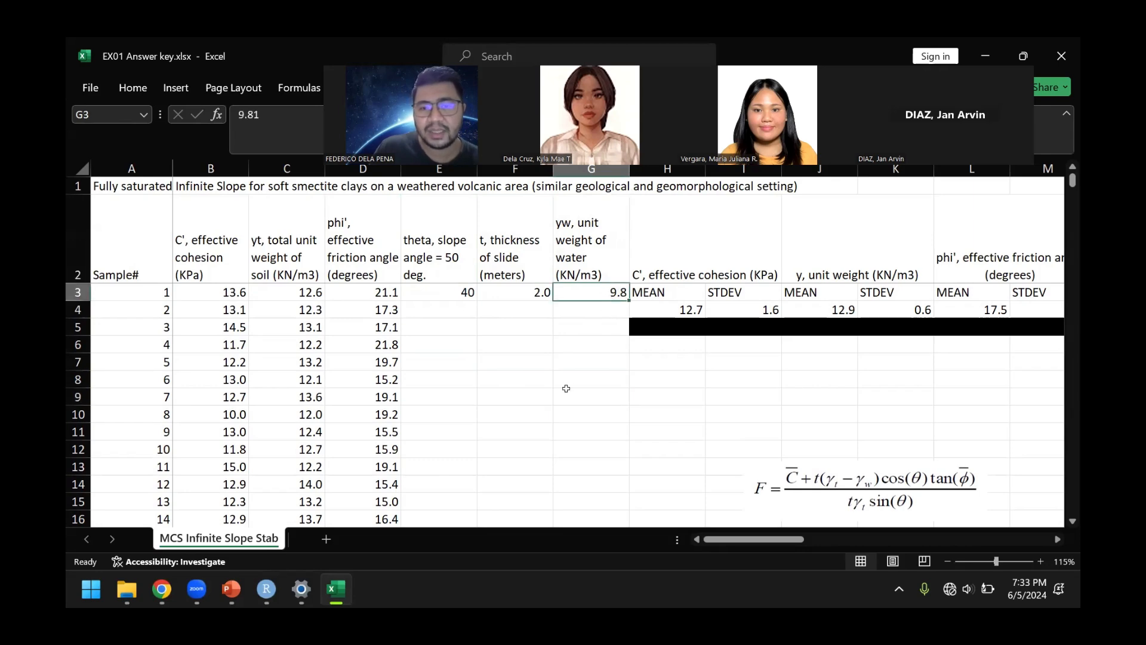
left_click(634, 430)
scroll(537, 358, "down", 3)
scroll(546, 334, "up", 1)
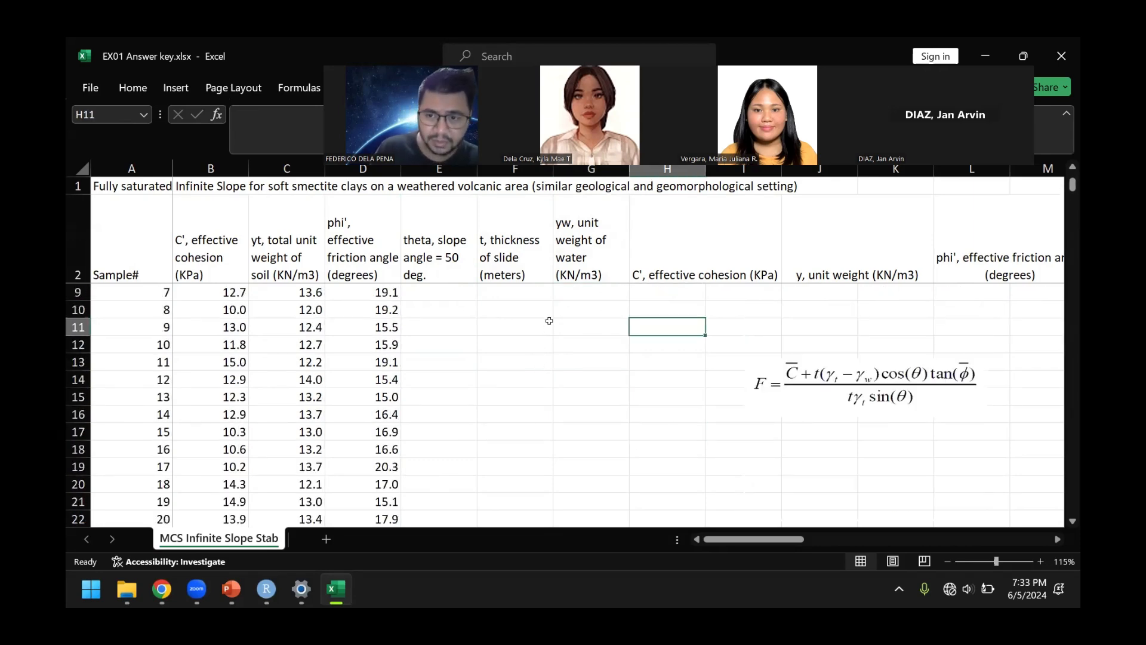
scroll(549, 326, "up", 2)
left_click(534, 377)
scroll(486, 330, "down", 2)
scroll(484, 324, "up", 2)
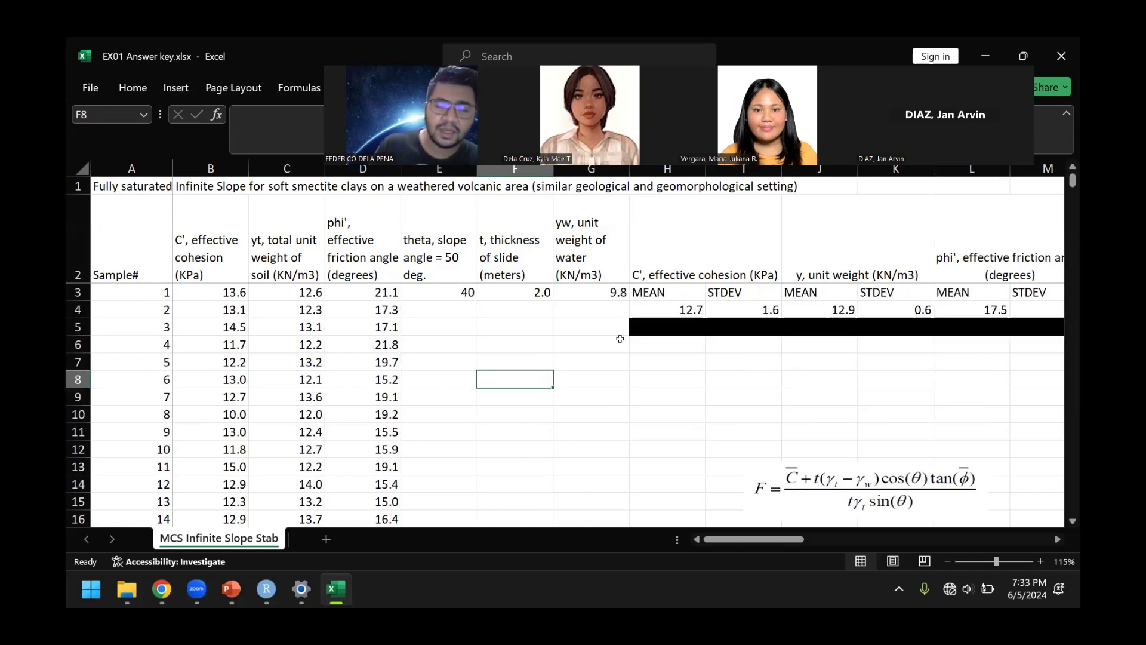
left_click(638, 353)
left_click(465, 303)
left_click(523, 356)
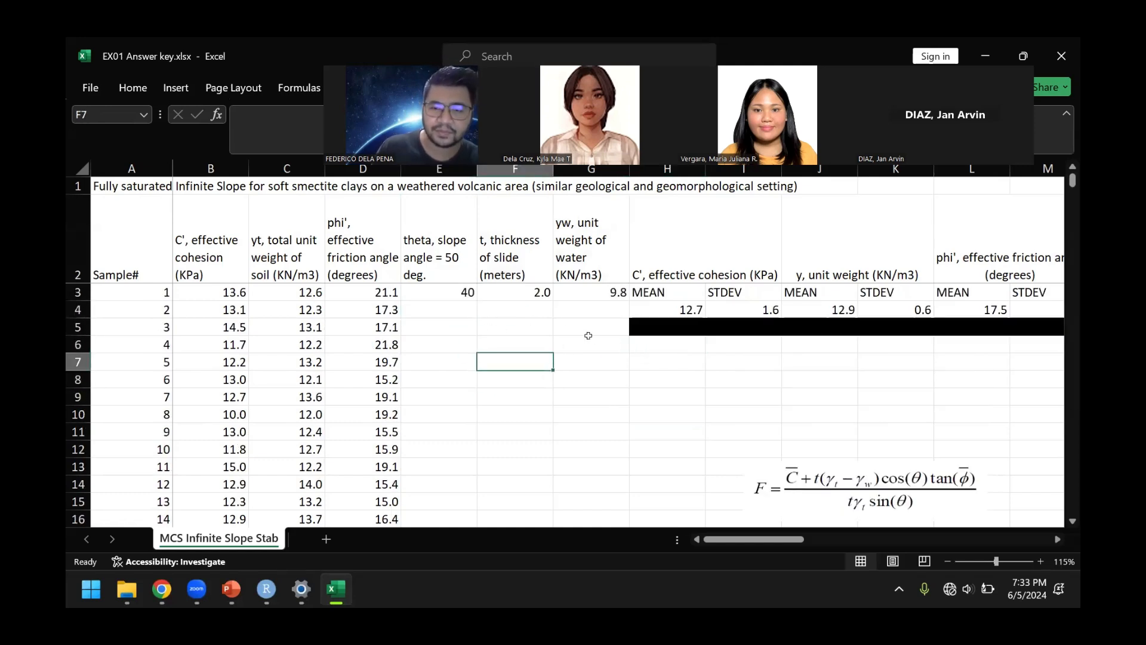
Highlight and review the three measured soil parameter columns: effective cohesion, total unit weight and effective friction angle
left_click_drag(231, 269, 360, 392)
scroll(376, 380, "down", 4)
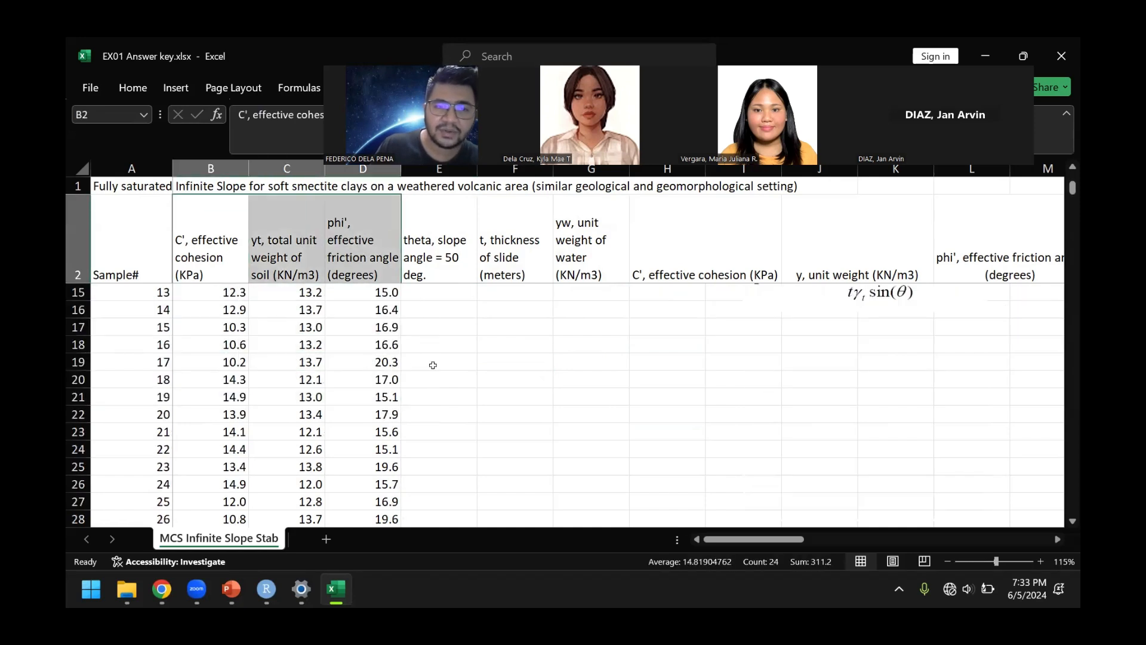
left_click(513, 368)
scroll(527, 345, "up", 4)
left_click_drag(212, 254, 382, 466)
scroll(456, 420, "down", 8)
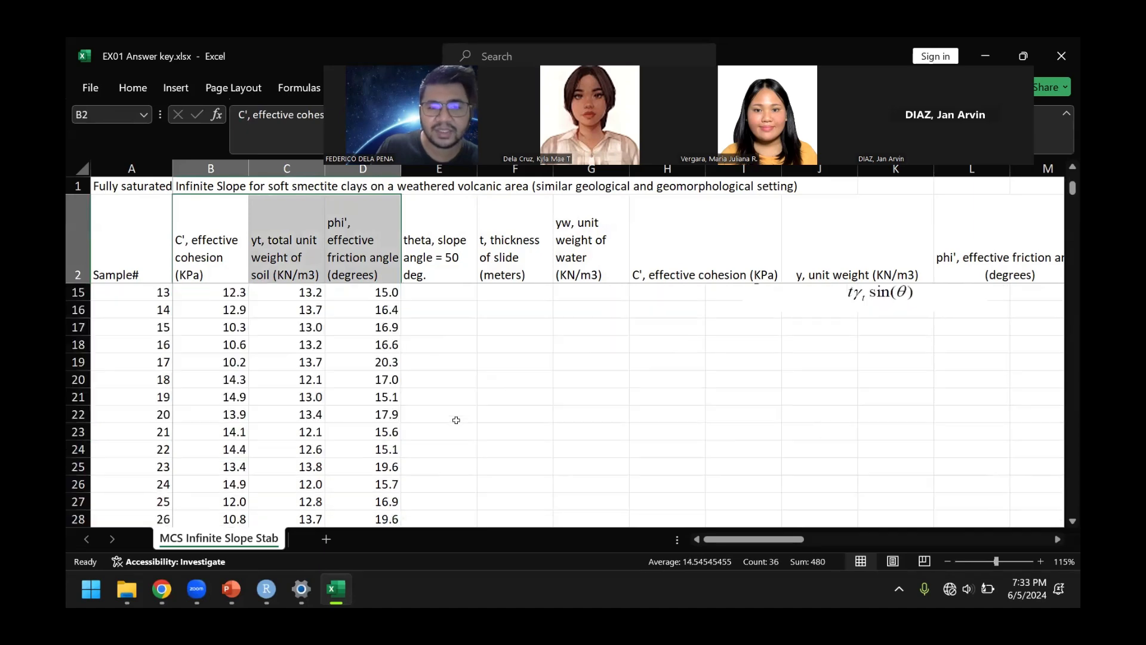
scroll(456, 420, "up", 8)
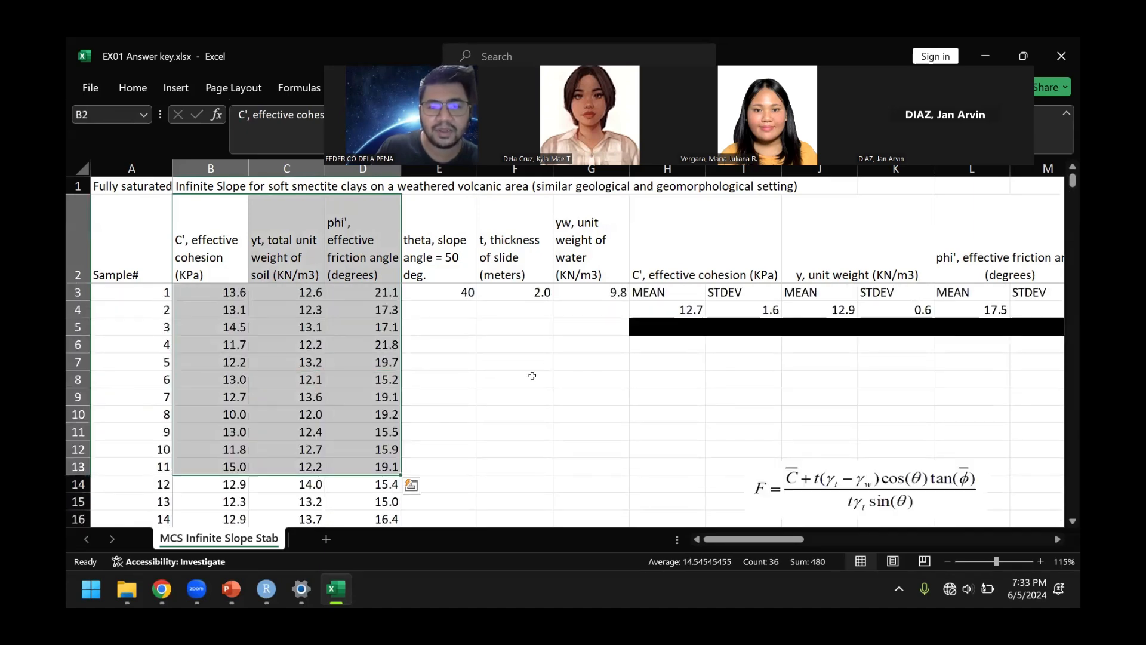
left_click(515, 364)
left_click(518, 338)
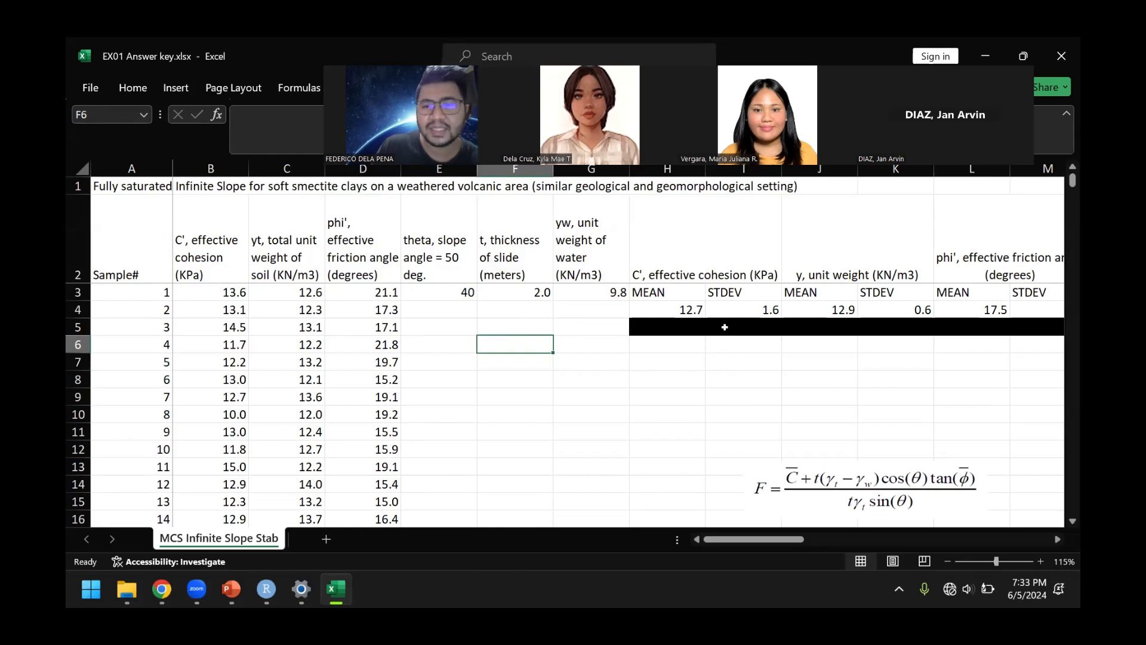
Review the constants in row 3 again: slope angle, thickness of slide and unit weight of water
left_click(453, 377)
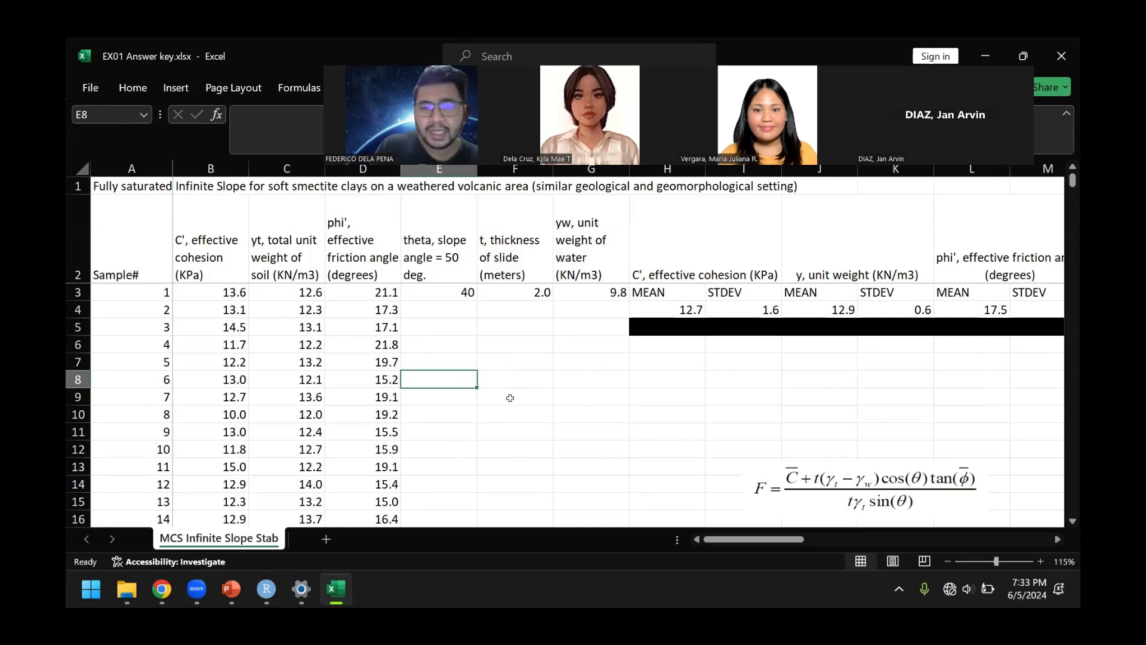
left_click(445, 294)
left_click(496, 331)
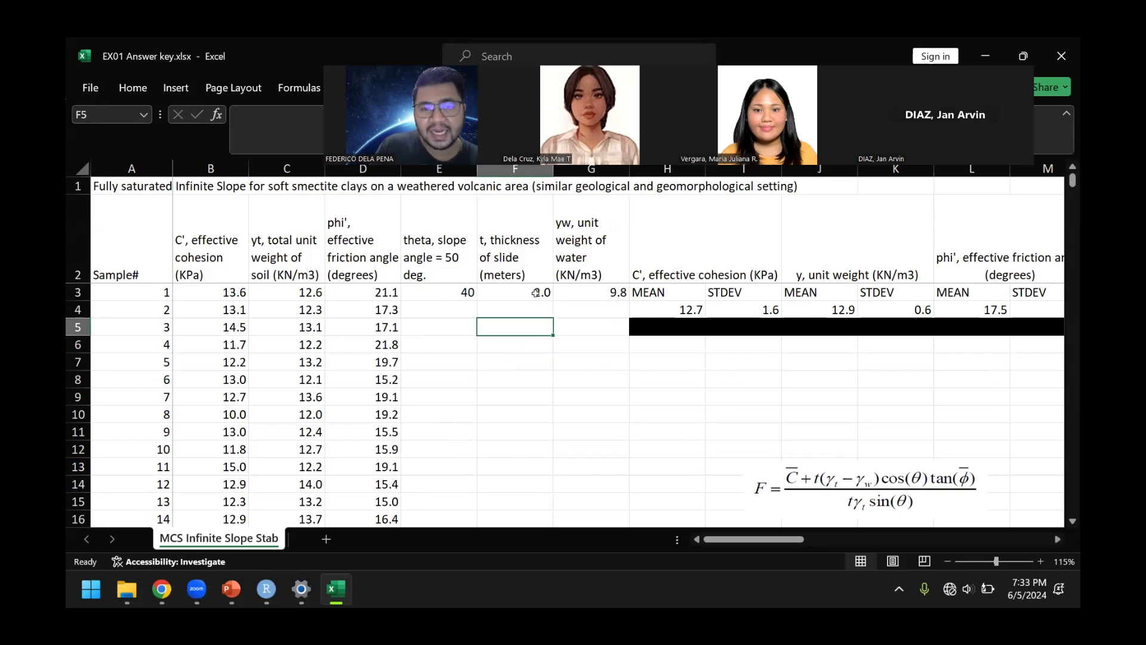
left_click(537, 296)
left_click(558, 358)
left_click(608, 294)
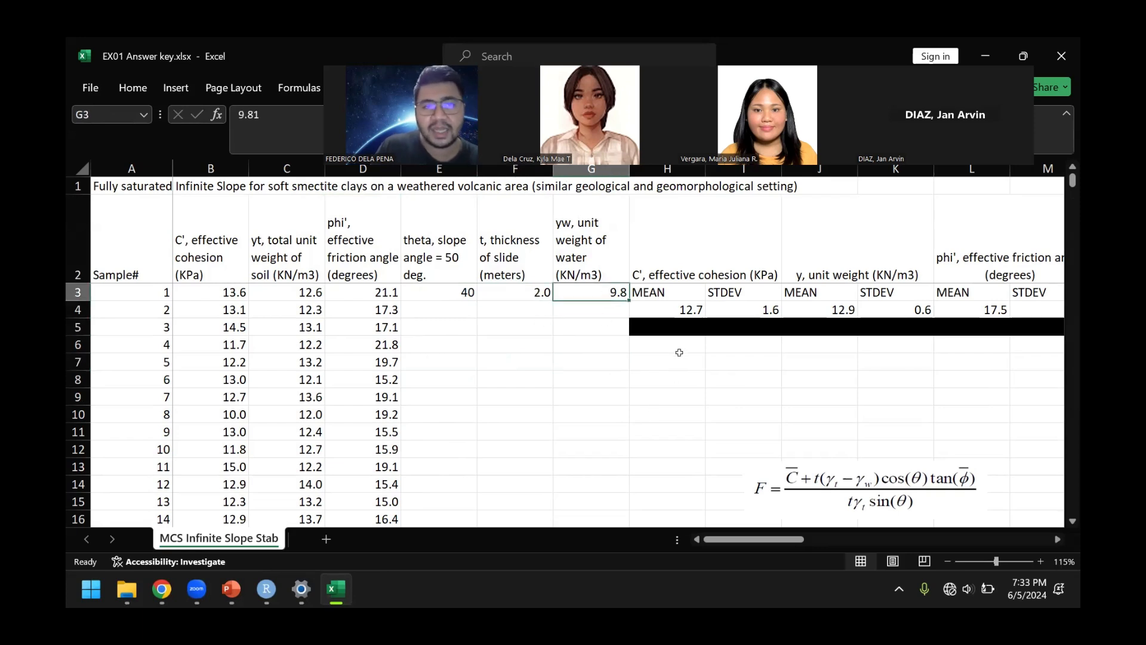
Examine the mean and standard deviation summary for cohesion, unit weight and friction angle, highlighting its headings
left_click_drag(780, 540, 816, 541)
left_click(540, 377)
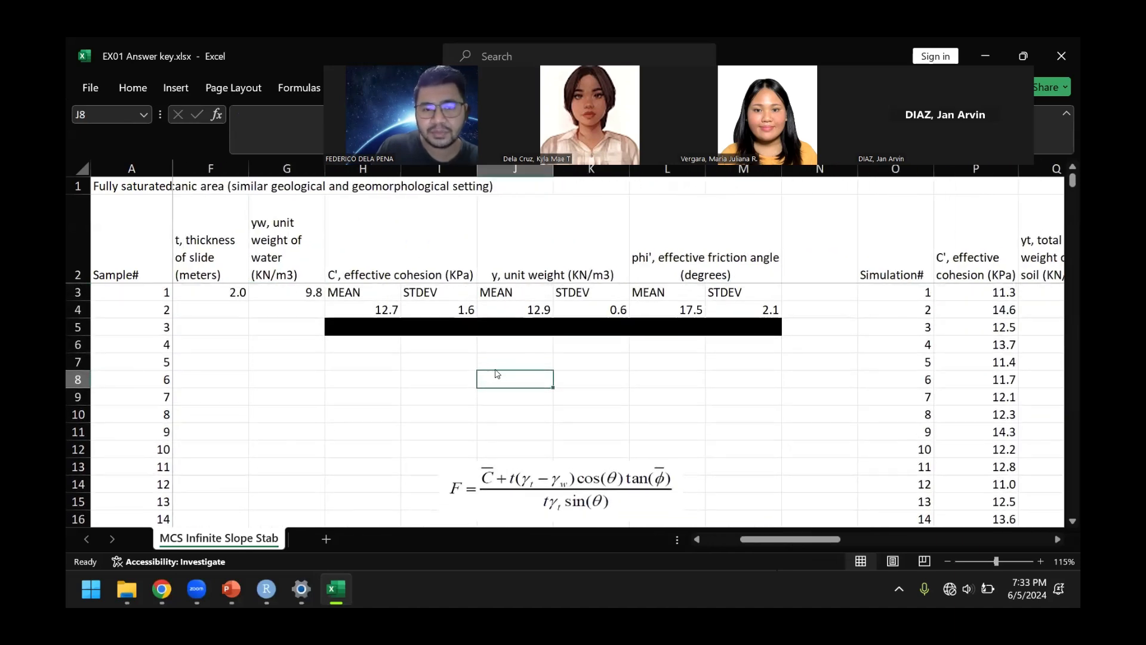
left_click_drag(808, 541, 795, 538)
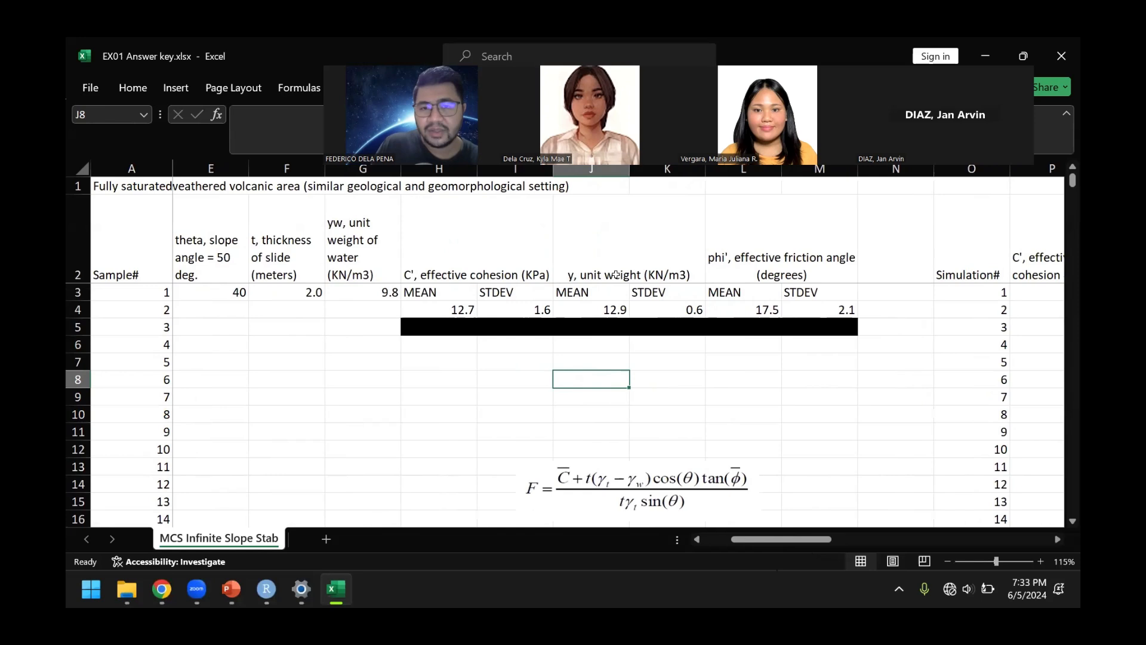
left_click_drag(454, 274, 663, 293)
left_click(669, 379)
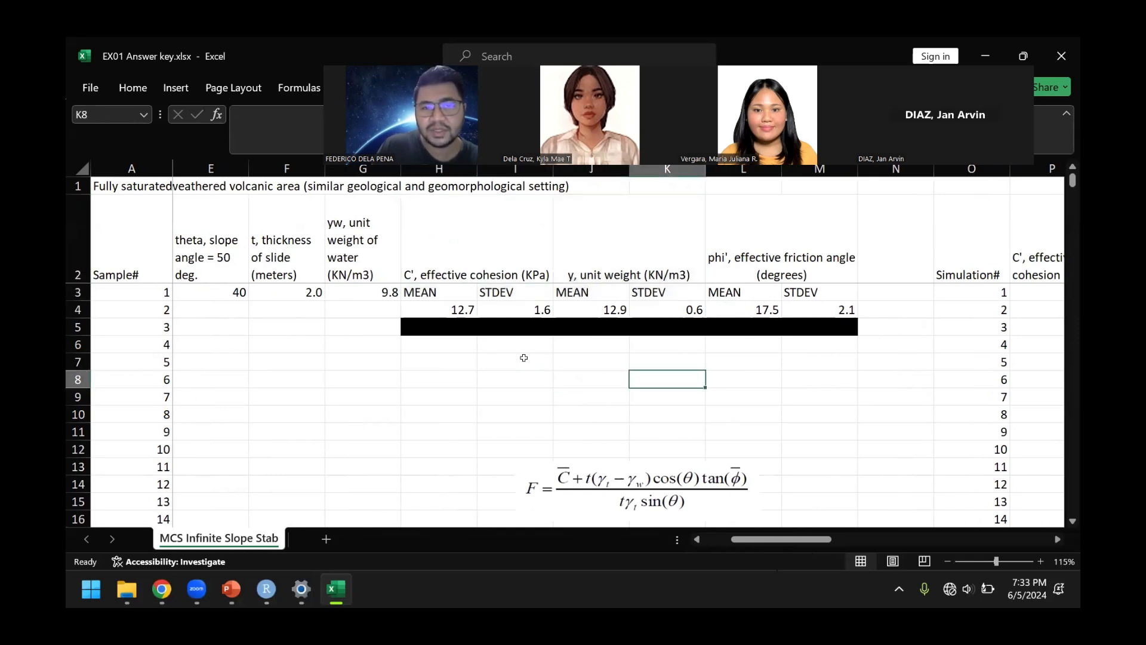
Inspect the AVERAGE formula in H4 for mean effective cohesion and trace its range B3:B32 through the sample data
double_click(461, 312)
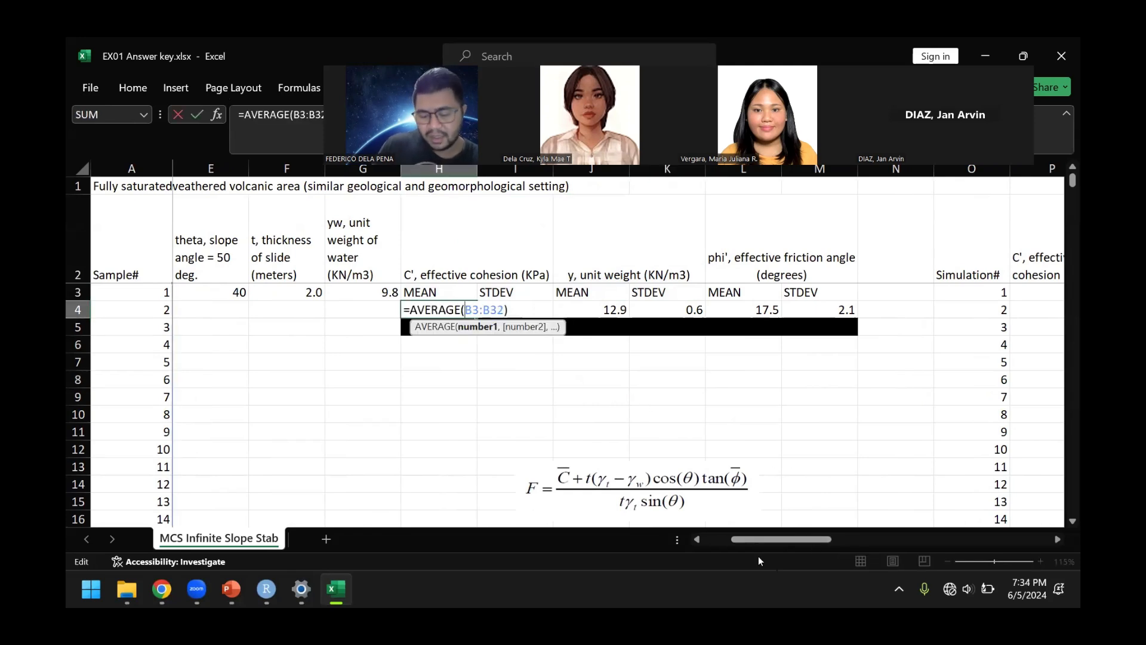
key("Return")
left_click(504, 263)
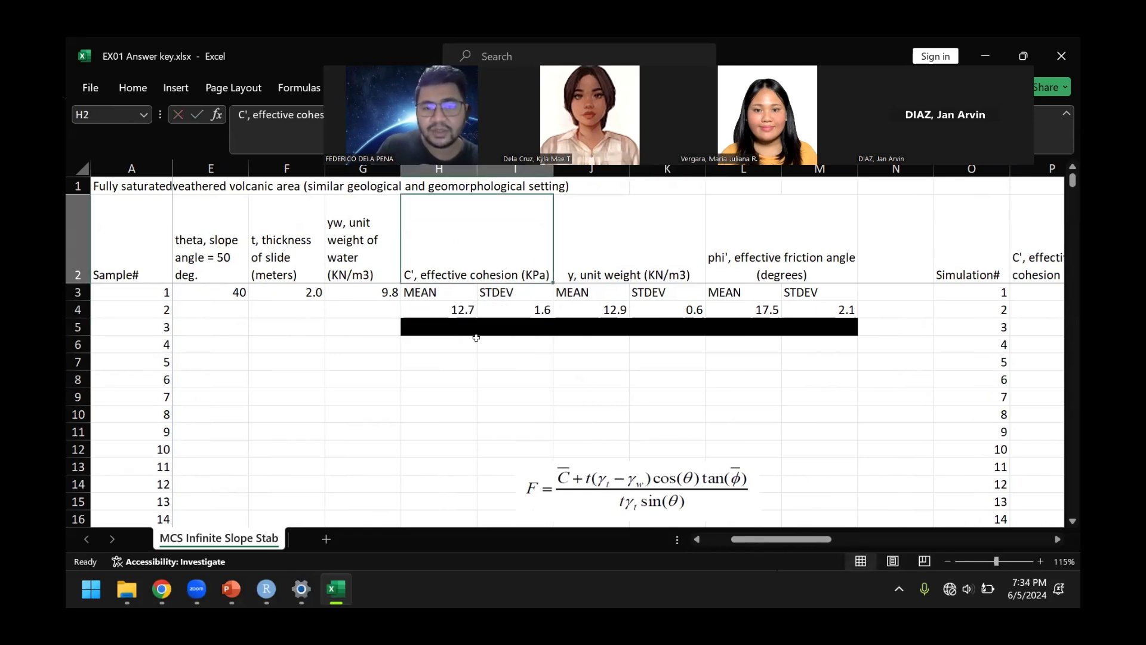
left_click(460, 308)
double_click(460, 308)
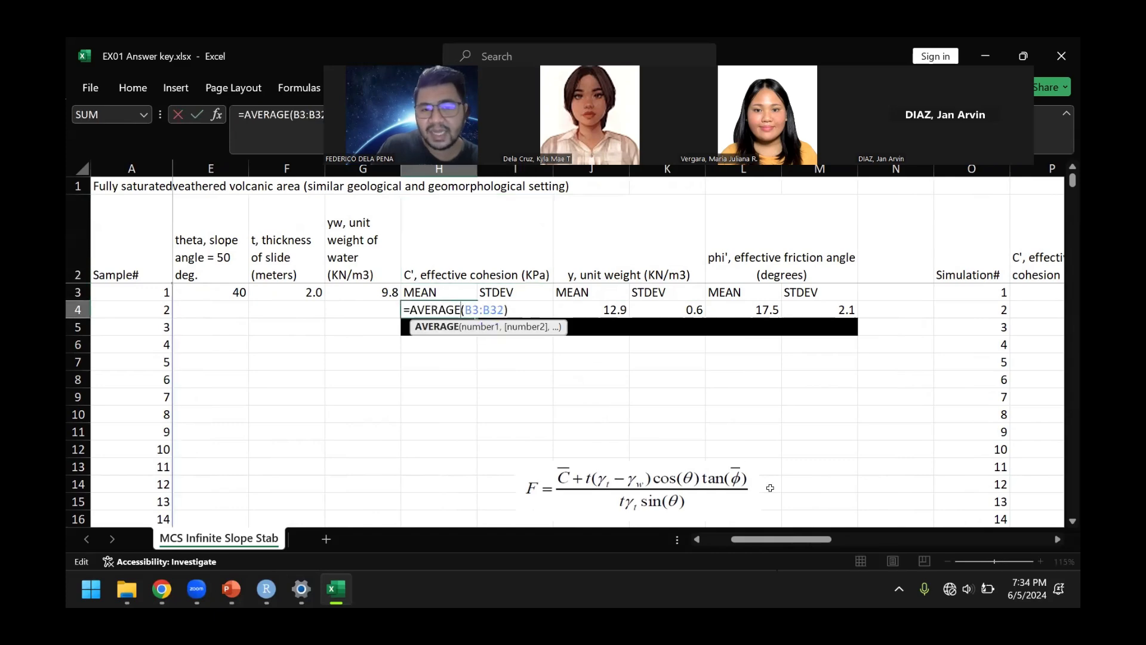
scroll(471, 433, "left", 3)
scroll(477, 418, "down", 4)
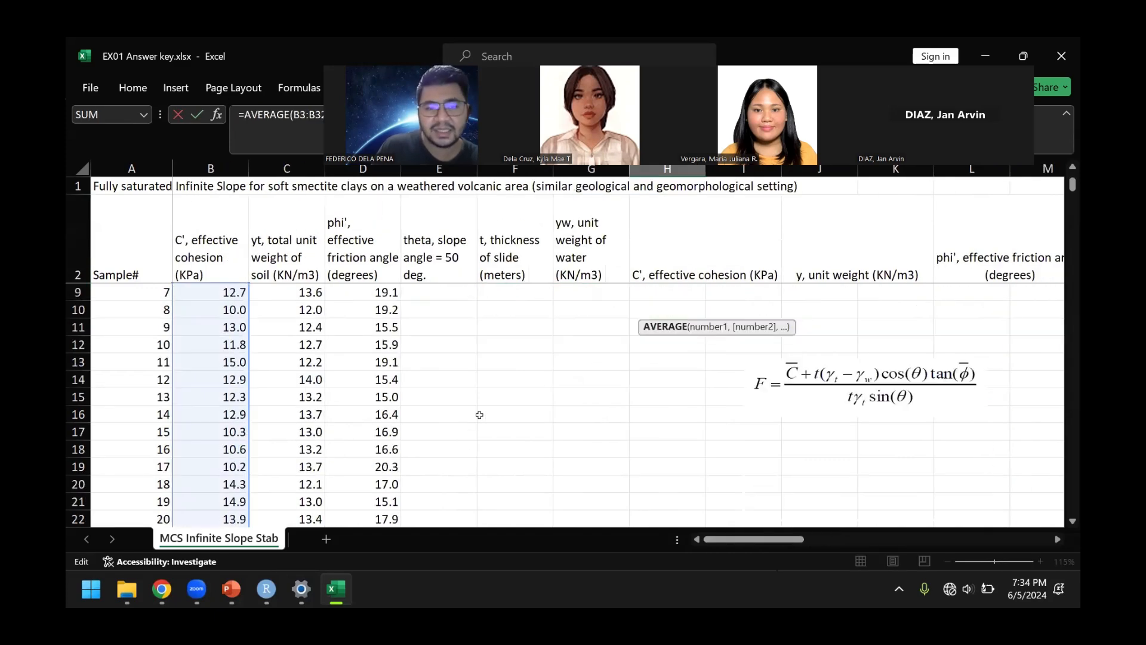
scroll(619, 386, "up", 4)
scroll(632, 379, "down", 4)
scroll(633, 378, "down", 5)
scroll(647, 373, "up", 9)
key("Return")
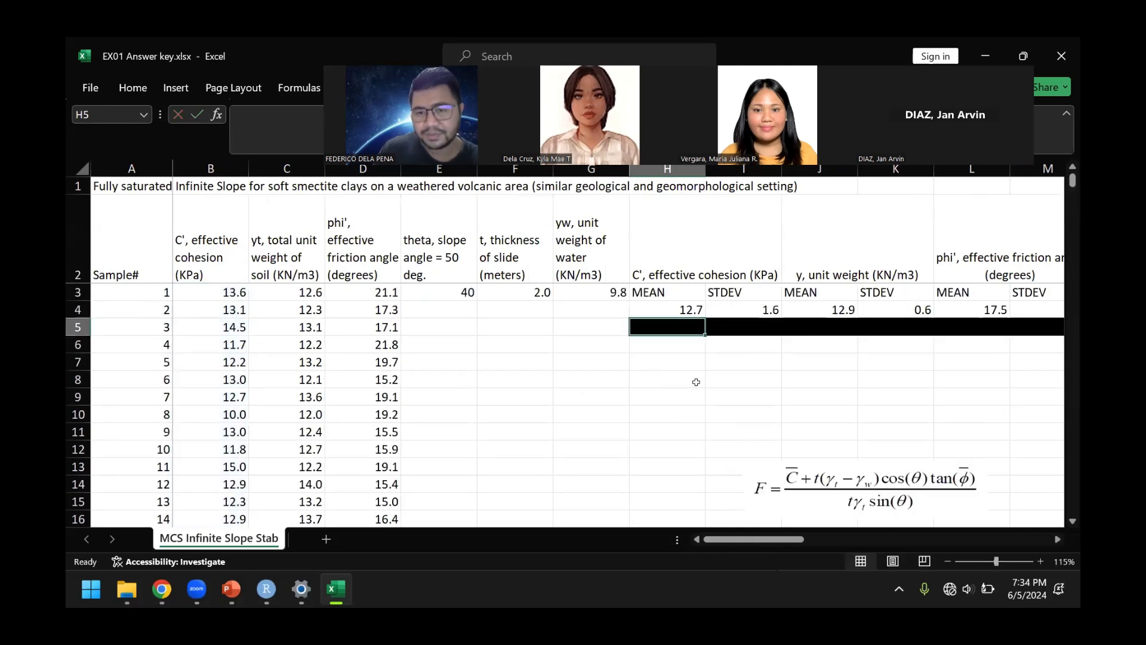
Compare the STDEV.P and STDEV.S function descriptions in the cohesion standard deviation formula in I4, keeping STDEV.S
left_click(762, 413)
double_click(753, 306)
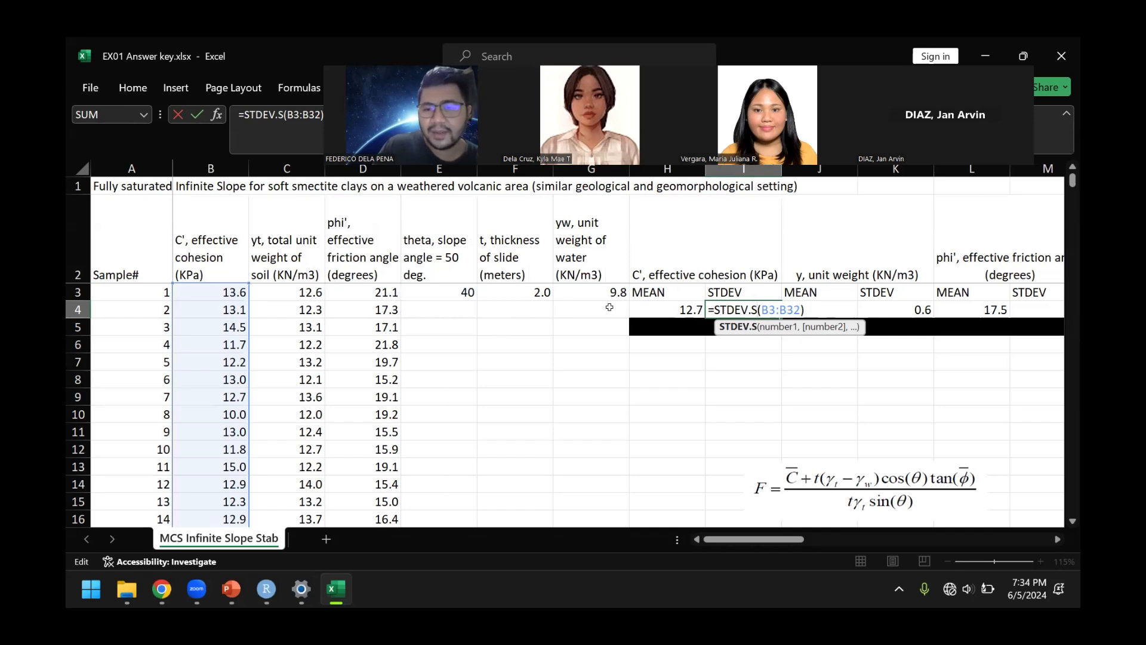
key("BackSpace")
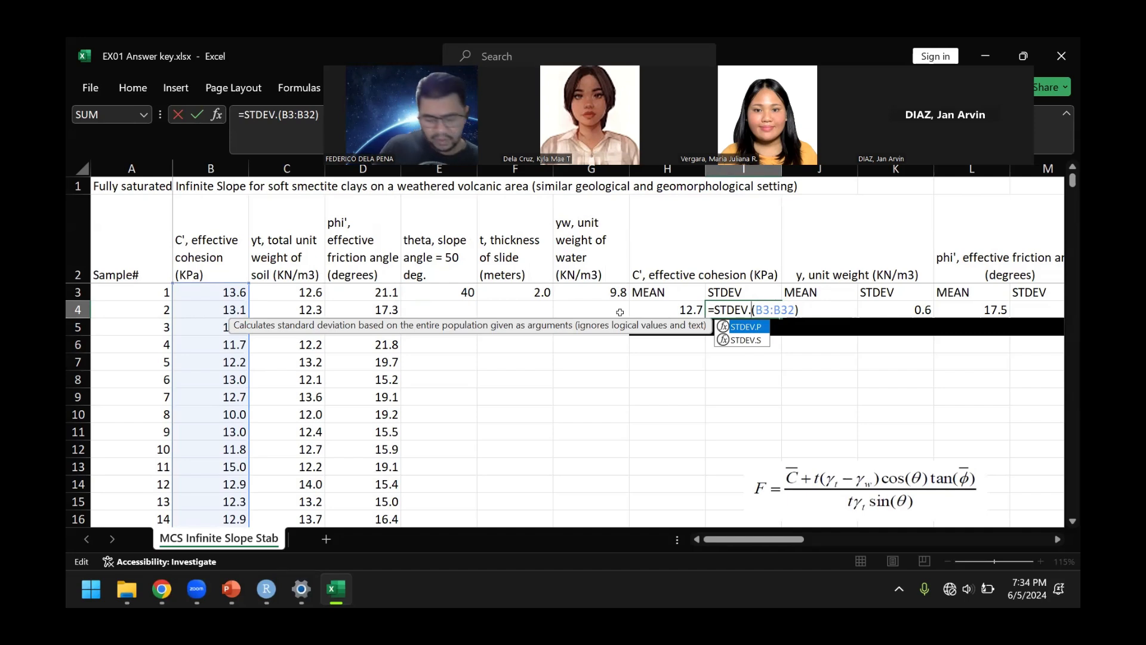
type("S")
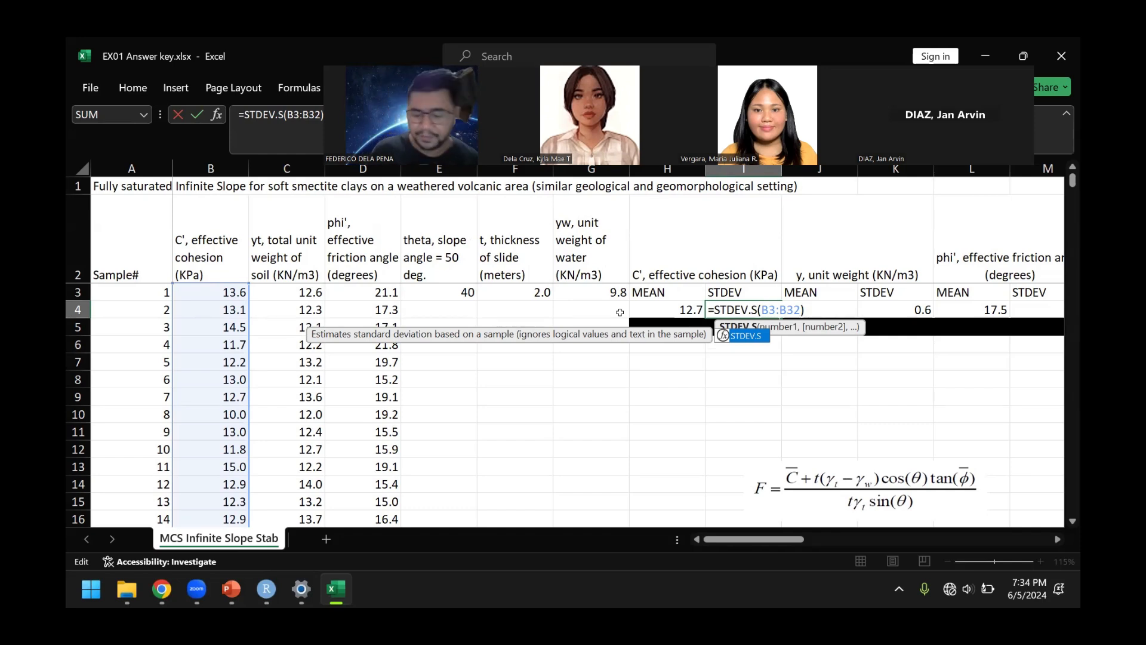
key("BackSpace")
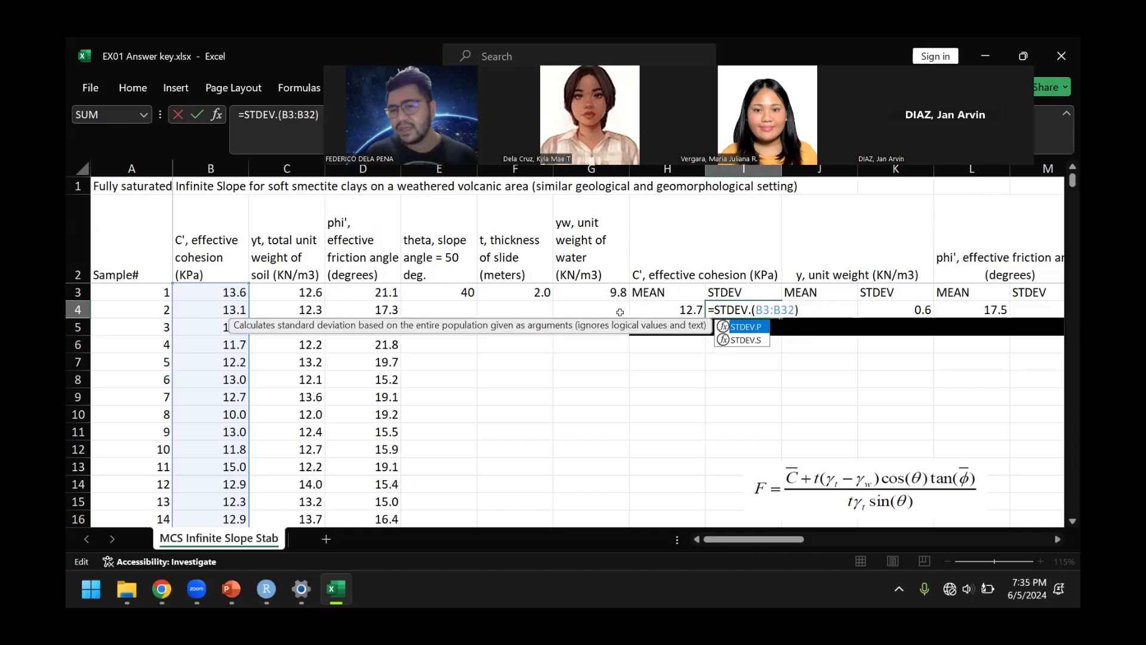
type("S")
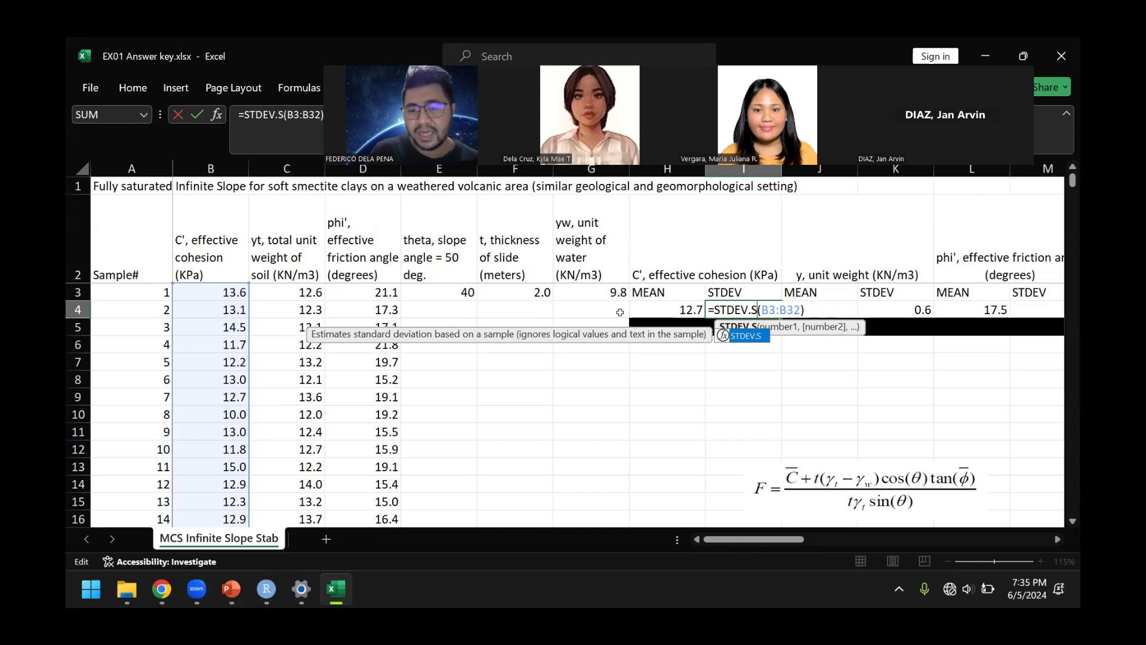
key("Return")
Inspect the STDEV.S formula in I4 and trace its range B3:B32 through the cohesion samples
left_click(748, 309)
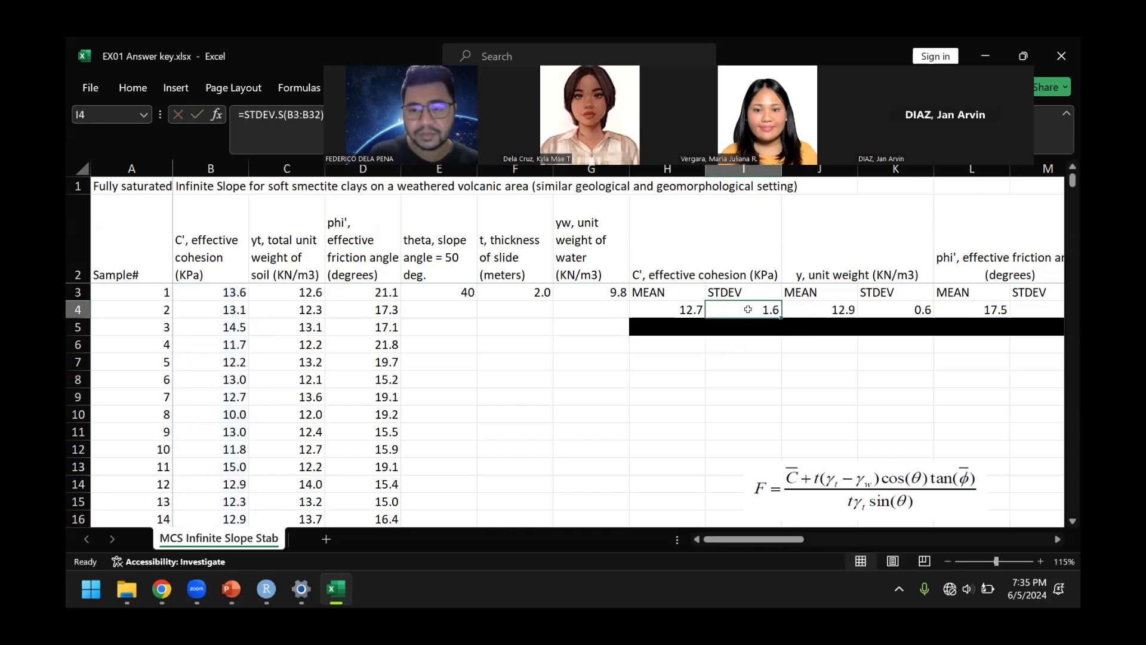
double_click(748, 309)
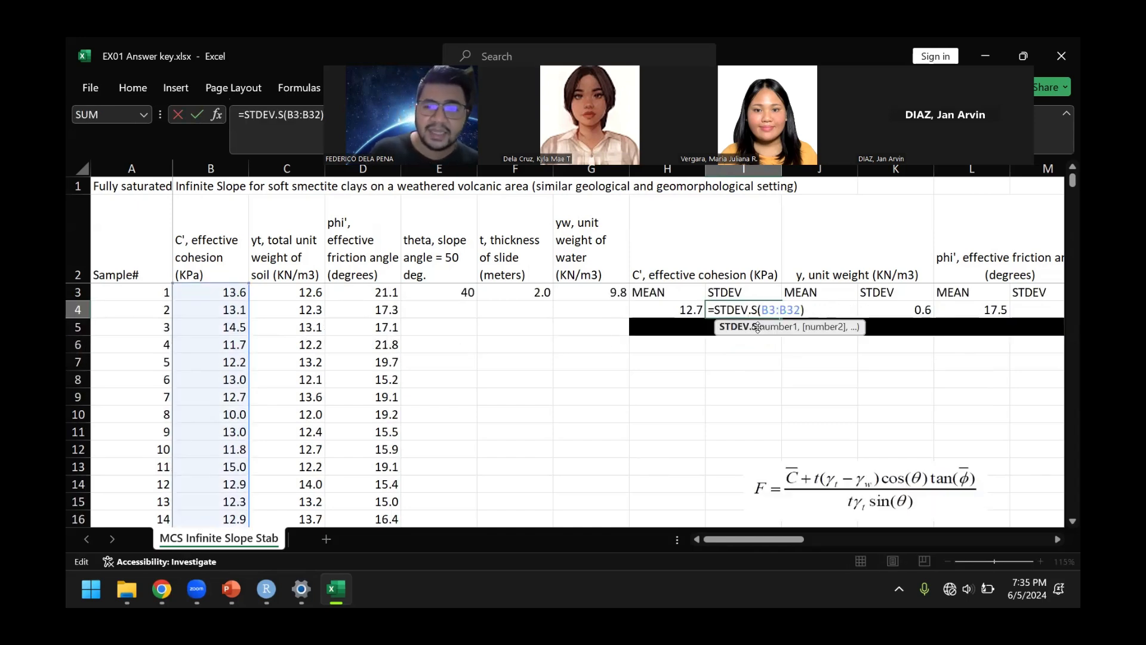
scroll(211, 302, "down", 6)
scroll(211, 301, "up", 6)
key("Return")
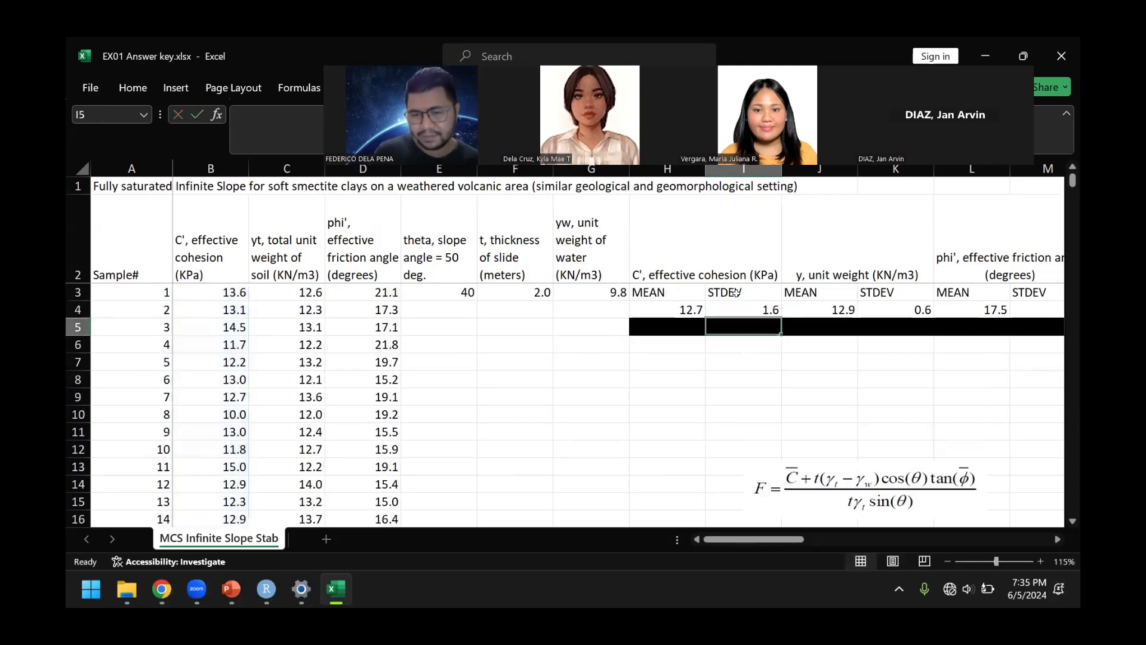
Inspect the mean and standard deviation formulas for unit weight in J4 and K4
key("Up")
key("Right")
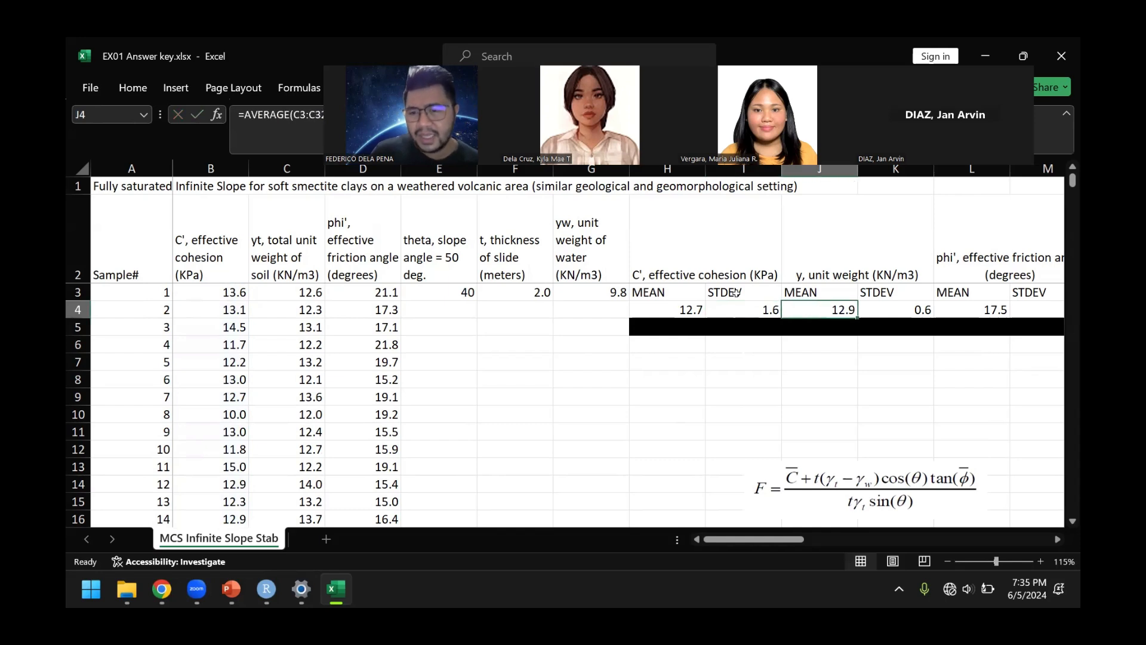
double_click(821, 305)
scroll(469, 402, "down", 4)
scroll(497, 402, "up", 4)
key("Return")
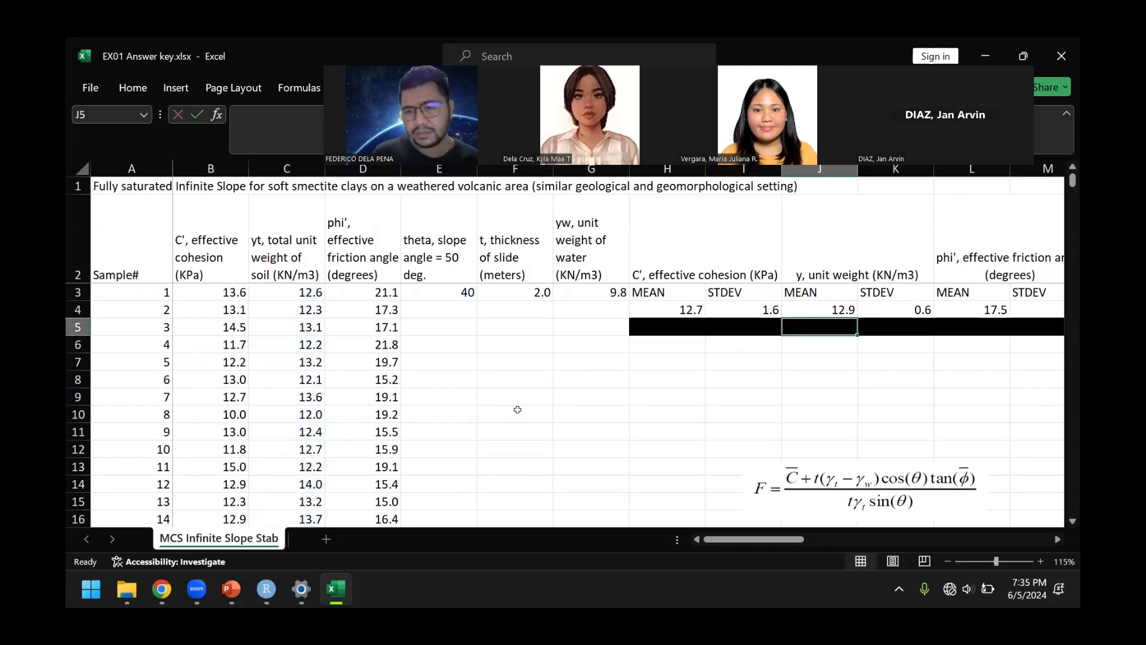
left_click(909, 311)
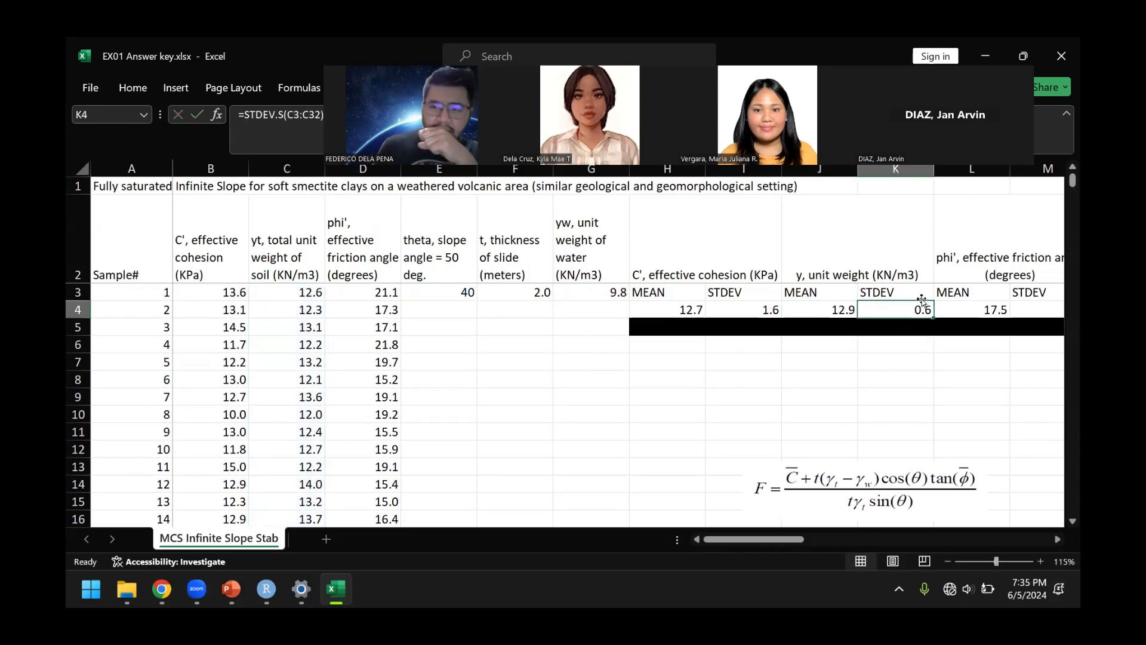
Look across row 4 through the friction angle statistics, the simulation columns and the factor of safety results
key("Right")
key("Right")
key("Right")
key("Right")
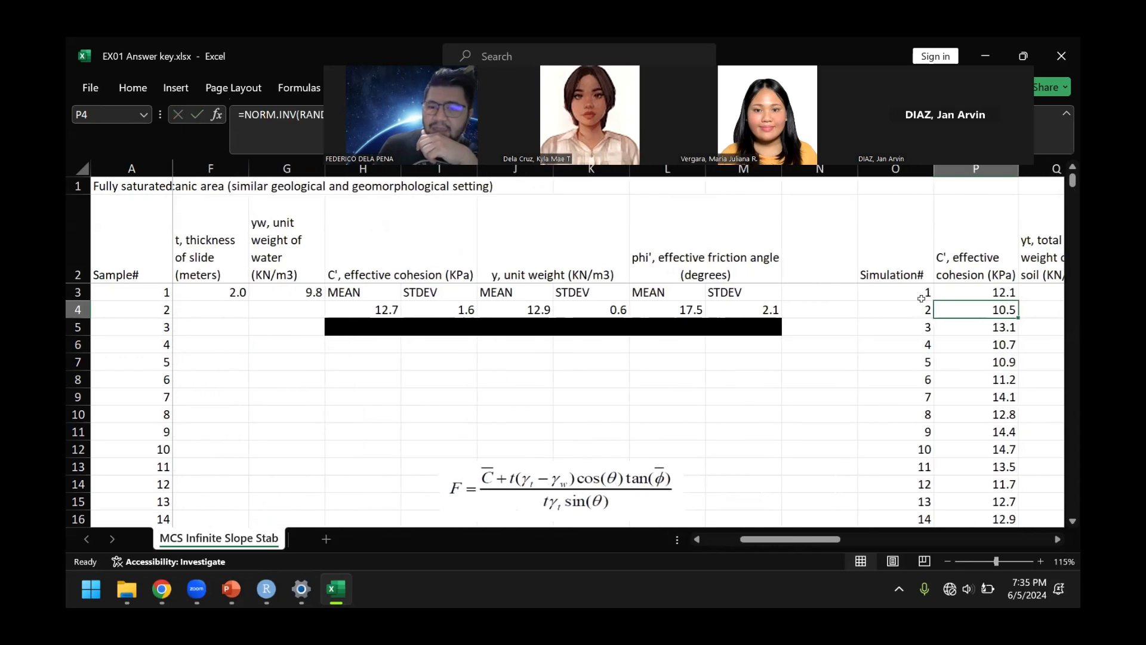
key("Left")
key("Left")
key("Left")
key("Right")
key("Right")
key("Right")
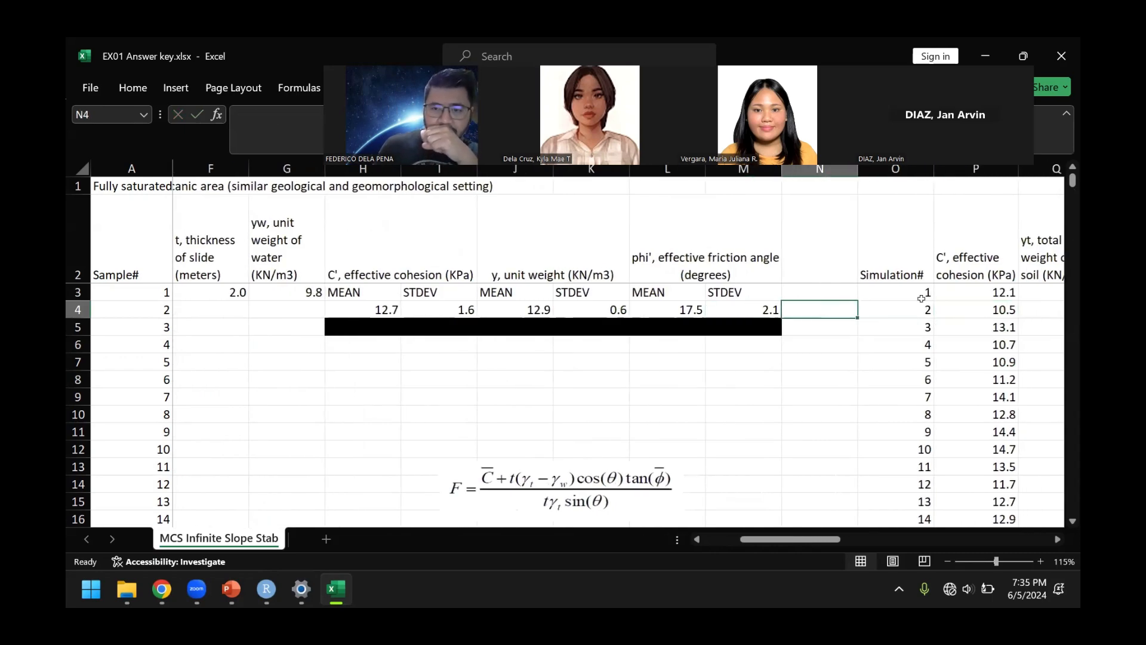
key("Right")
key("Right")
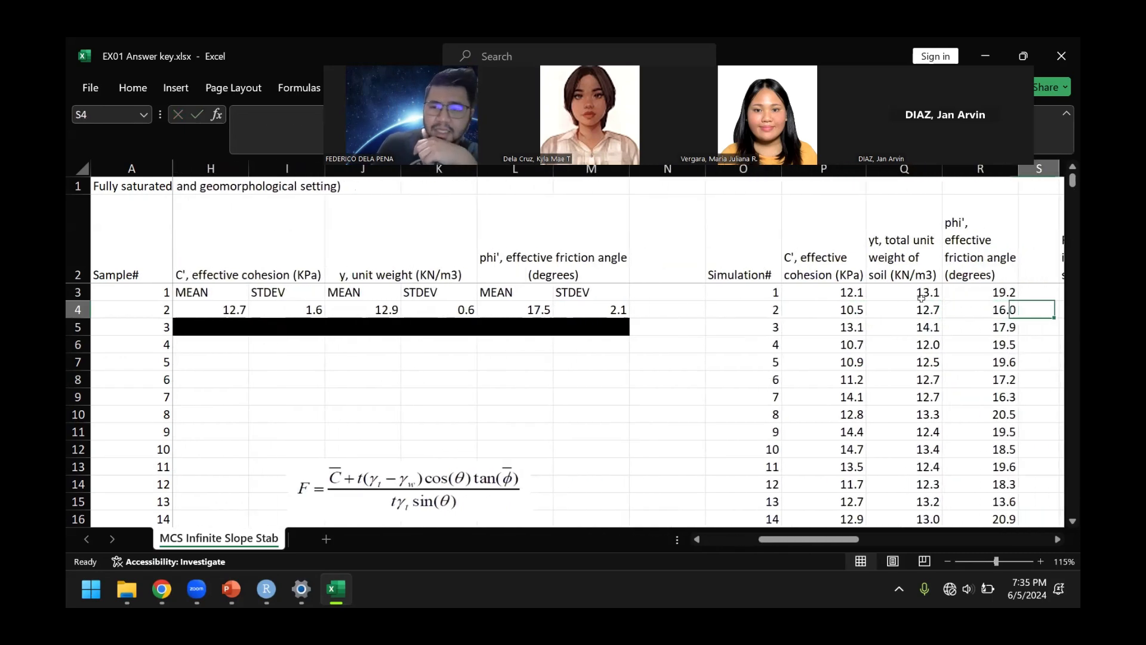
key("Right")
key("Right")
key("Left")
key("Left")
key("Left")
key("Left")
key("Left")
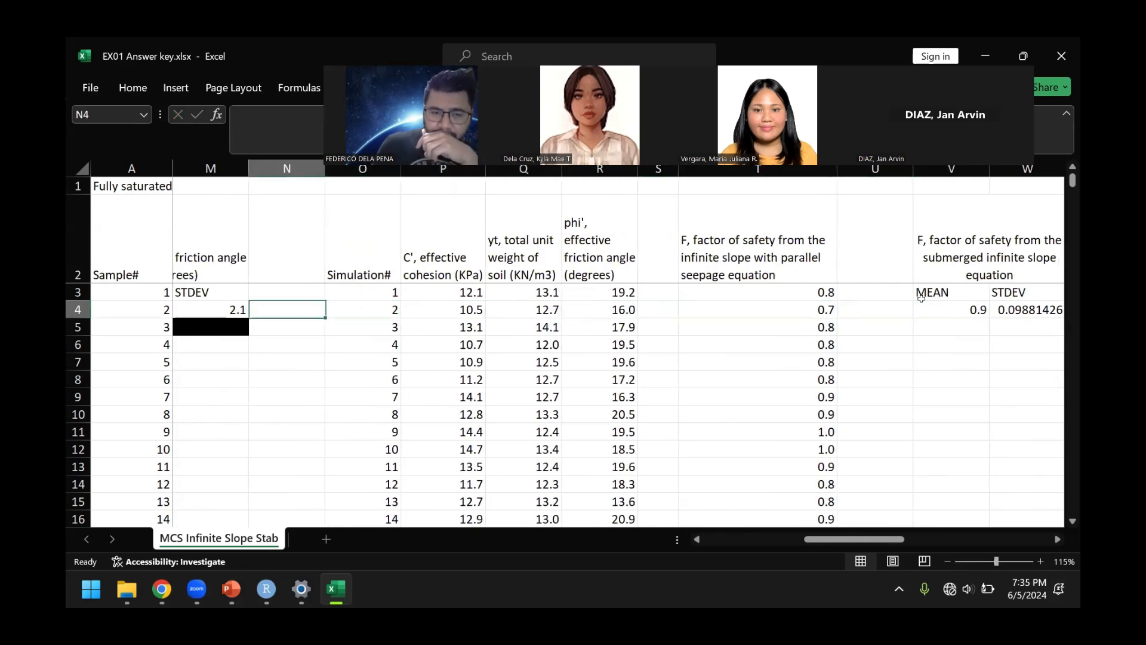
Return along row 4 to the effective cohesion statistics and compare the mean in H4 with the standard deviation in I4
key("Left")
key("Left")
key("Left")
key("Left")
key("Left")
key("Left")
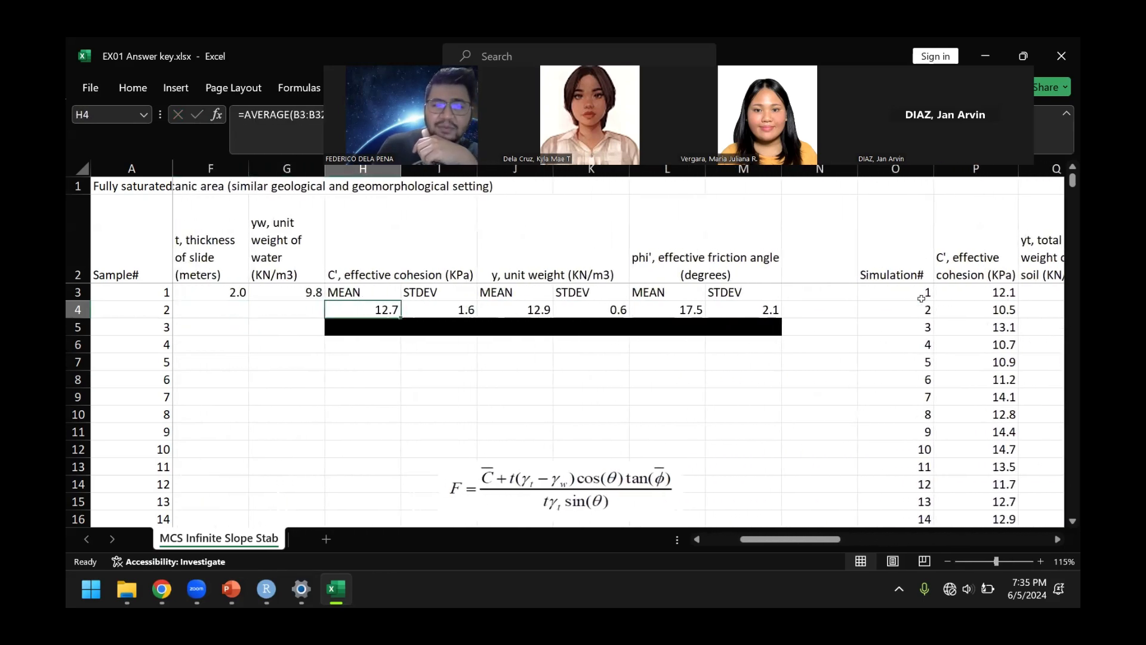
key("Right")
key("Left")
key("Right")
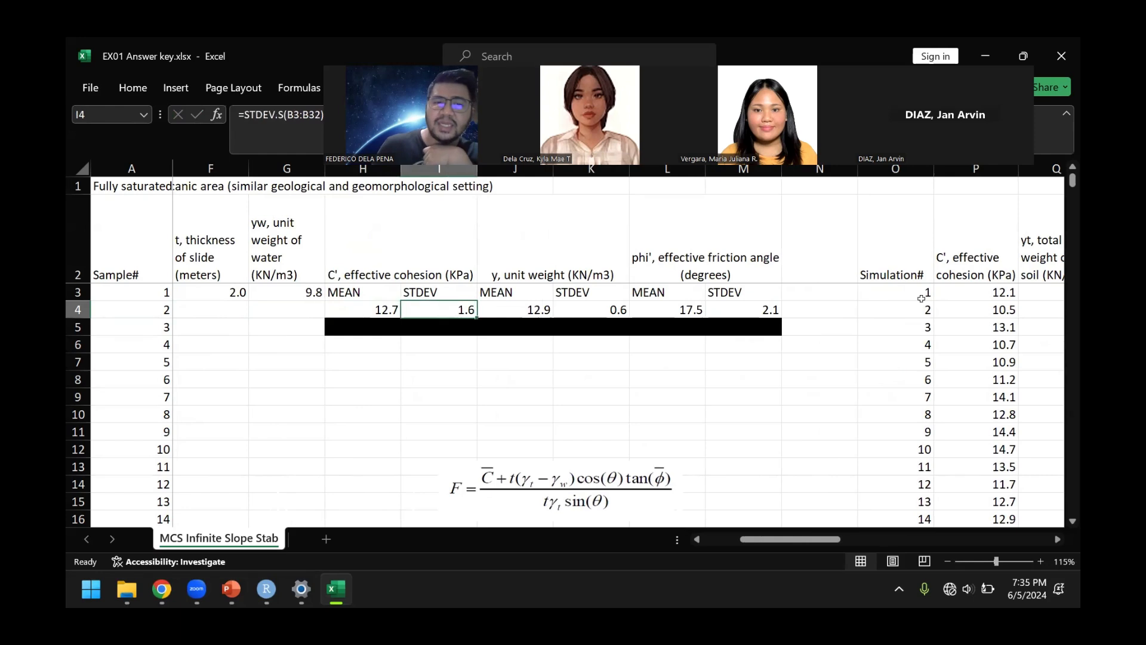
key("Left")
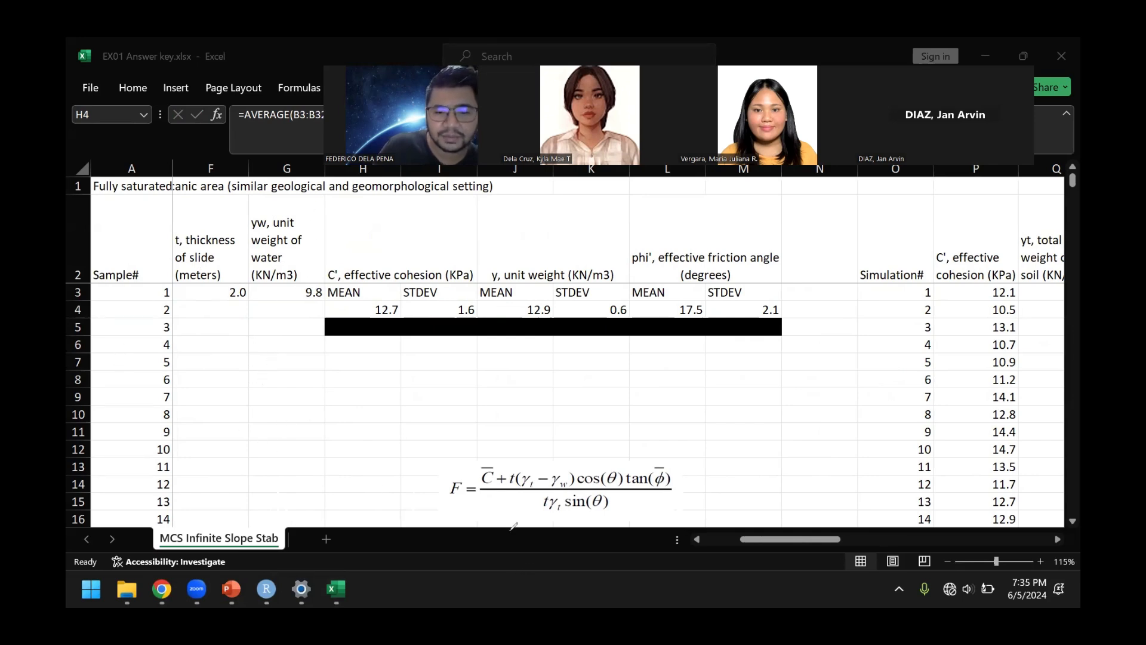
Show the last soil samples, up to number 30, and circle the measured effective cohesion column in red freehand
left_click(762, 543)
left_click_drag(749, 544, 710, 541)
scroll(453, 336, "down", 5)
scroll(453, 332, "up", 5)
scroll(461, 307, "up", 1)
scroll(461, 301, "down", 8)
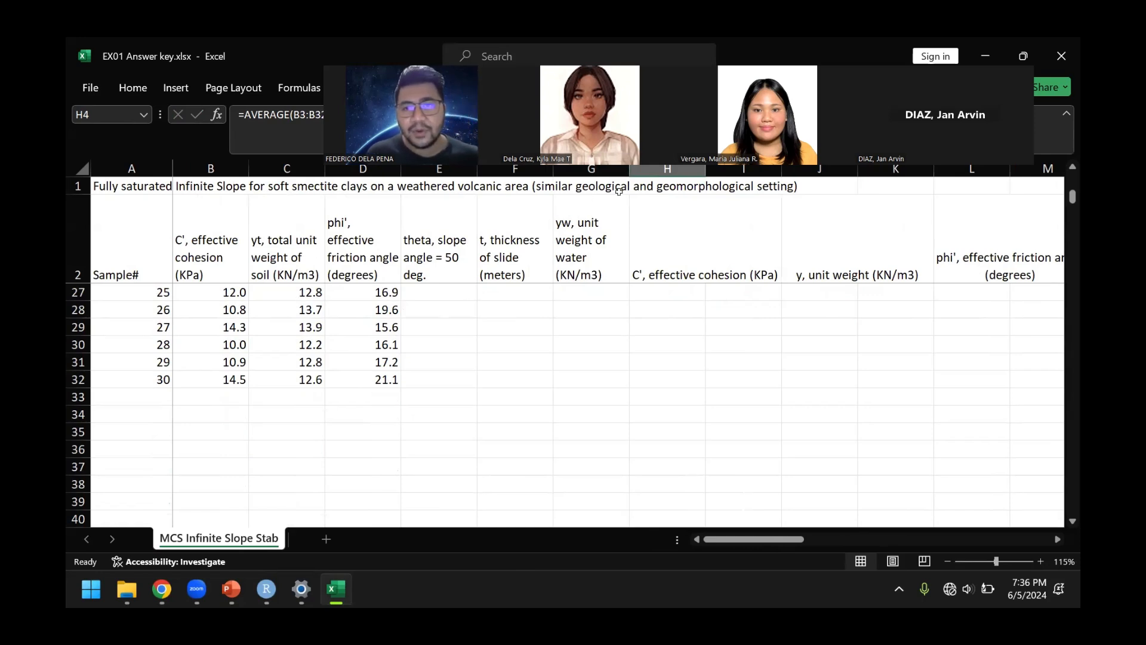
mouse_move(178, 219)
left_mouse_down()
mouse_move(157, 263)
mouse_move(245, 376)
mouse_move(199, 201)
mouse_move(164, 210)
left_mouse_up()
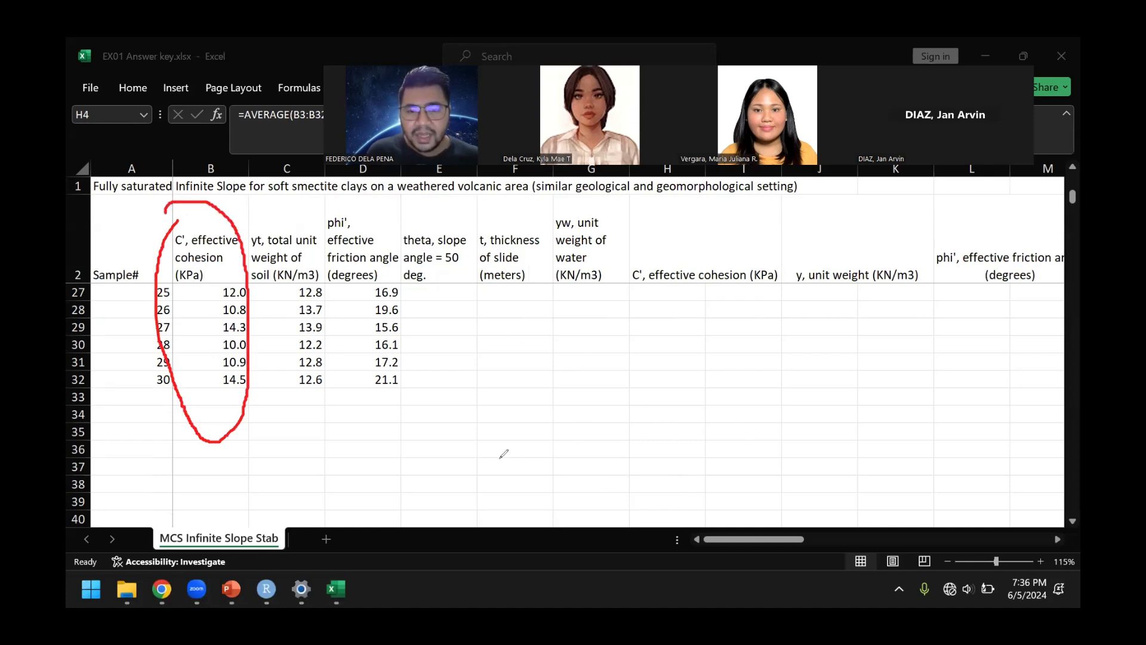
left_click_drag(485, 476, 782, 473)
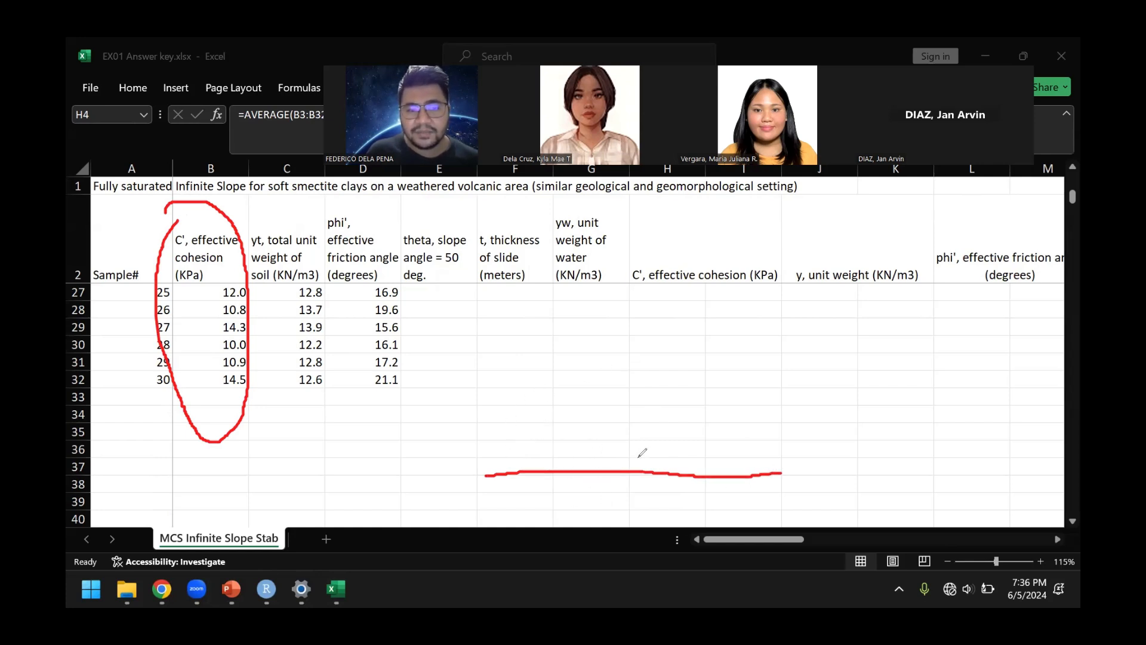
left_click_drag(640, 470, 640, 345)
left_click_drag(644, 409, 645, 464)
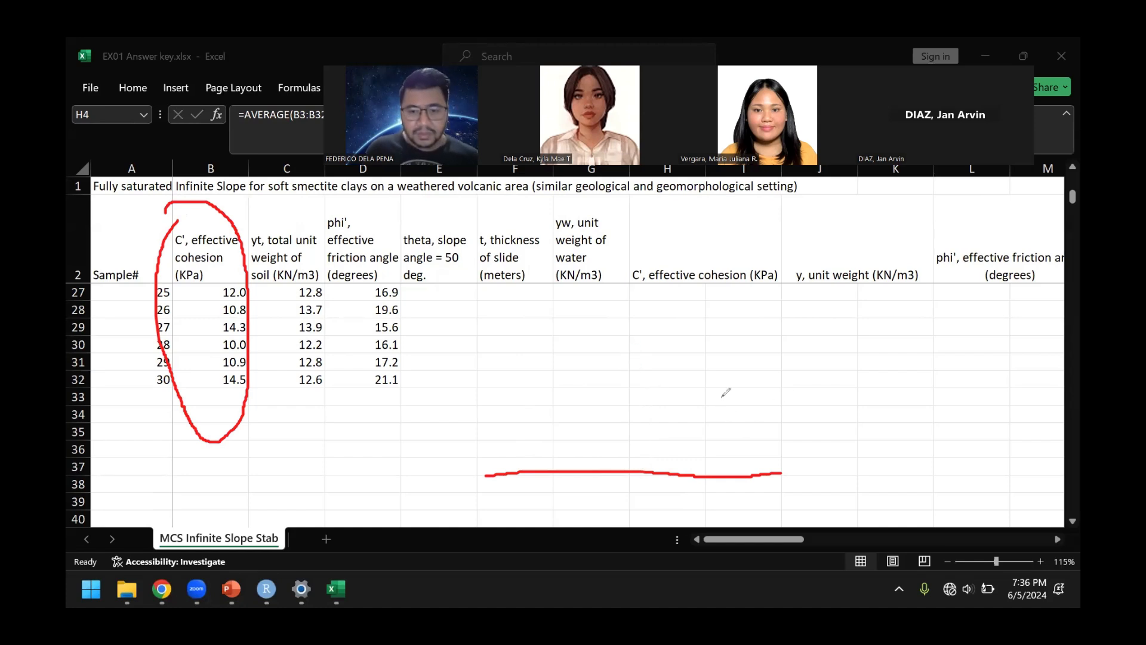
Sketch a red freehand bell curve with both axes beside the sample data, labelling them "x = value" and "y ="
mouse_move(473, 477)
left_mouse_down()
mouse_move(553, 323)
mouse_move(635, 301)
mouse_move(709, 418)
mouse_move(756, 457)
left_mouse_up()
left_click_drag(425, 483, 799, 481)
left_click_drag(438, 310, 433, 472)
mouse_move(616, 498)
left_mouse_down()
mouse_move(599, 512)
mouse_move(671, 490)
mouse_move(696, 508)
mouse_move(730, 507)
left_mouse_up()
left_click(679, 497)
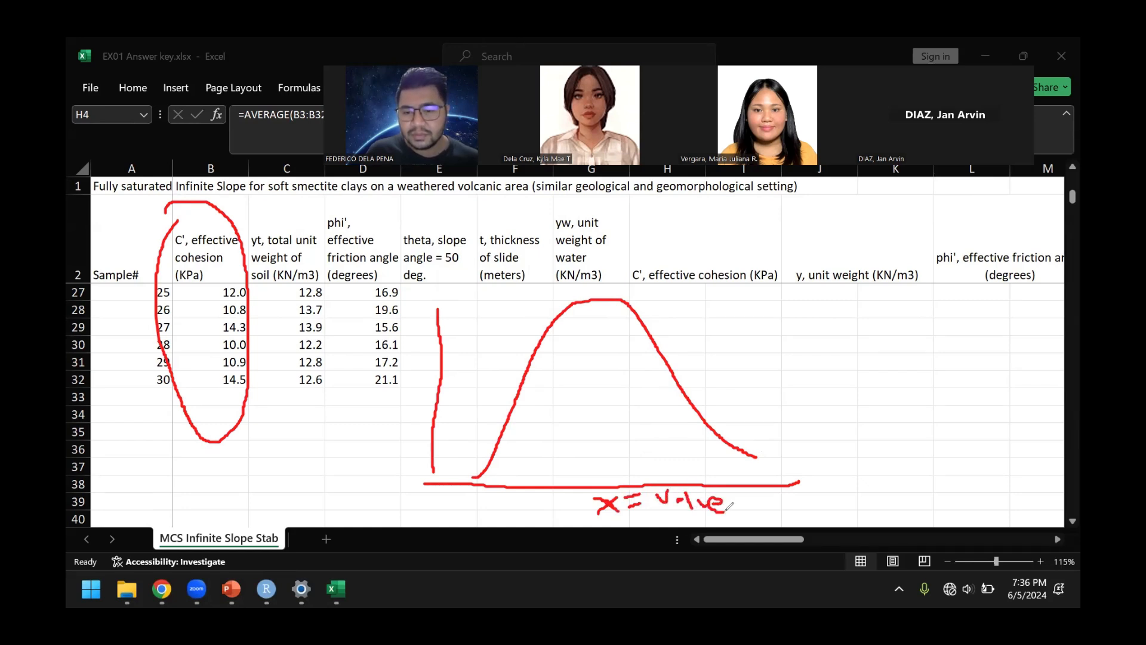
mouse_move(370, 416)
left_mouse_down()
mouse_move(382, 431)
mouse_move(408, 418)
left_mouse_up()
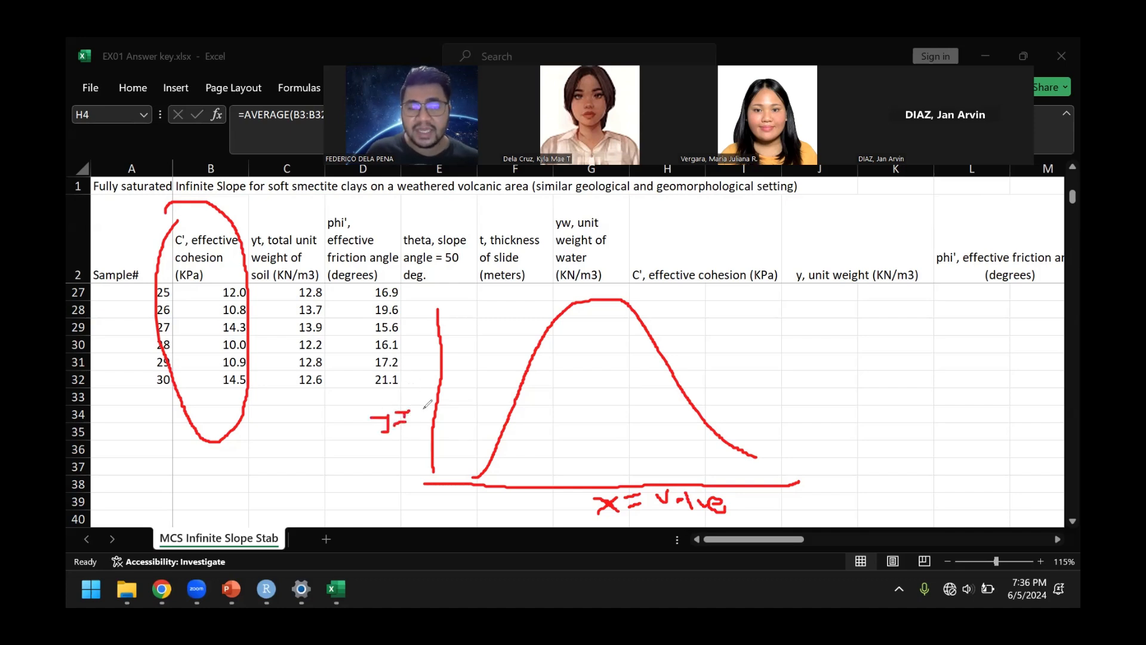
left_click_drag(430, 307, 439, 485)
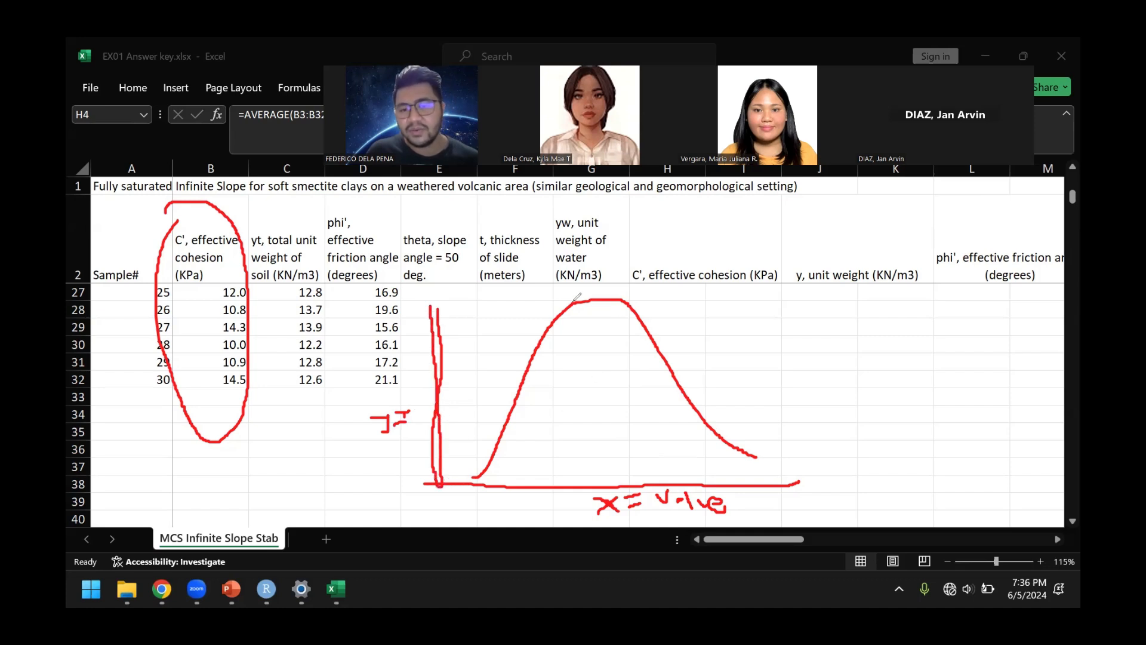
Draw a vertical line from the bell curve's peak down to the horizontal axis and thicken it with repeated strokes
left_click_drag(592, 299, 609, 479)
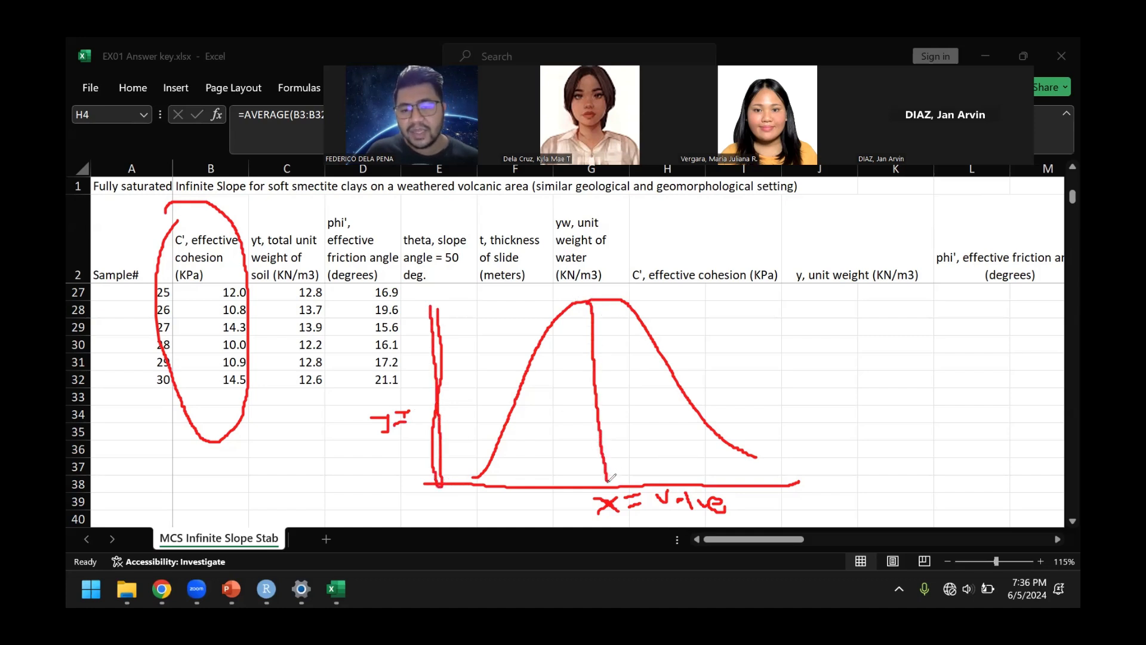
mouse_move(597, 294)
left_mouse_down()
mouse_move(617, 478)
mouse_move(586, 334)
left_mouse_up()
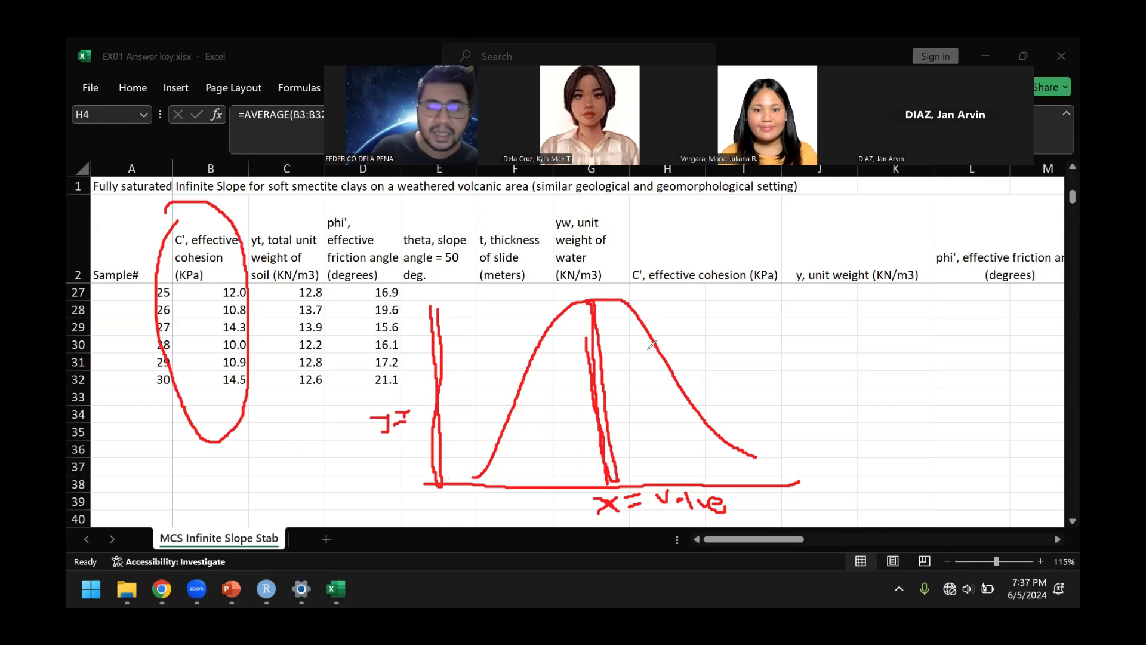
left_click_drag(590, 300, 609, 449)
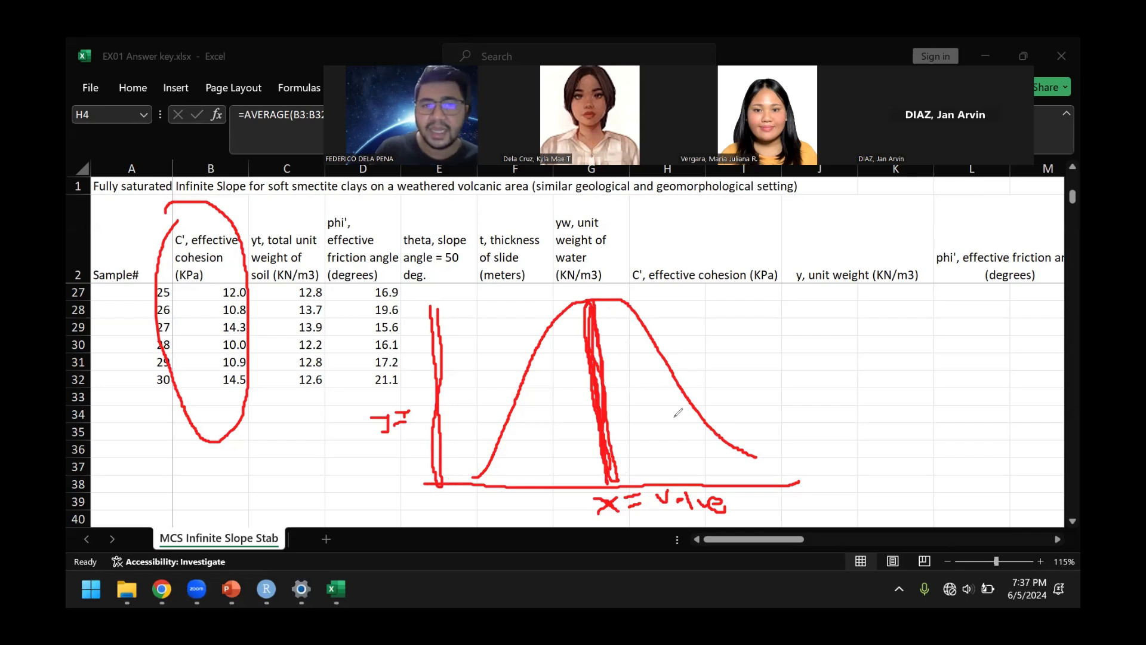
left_click_drag(615, 464, 601, 303)
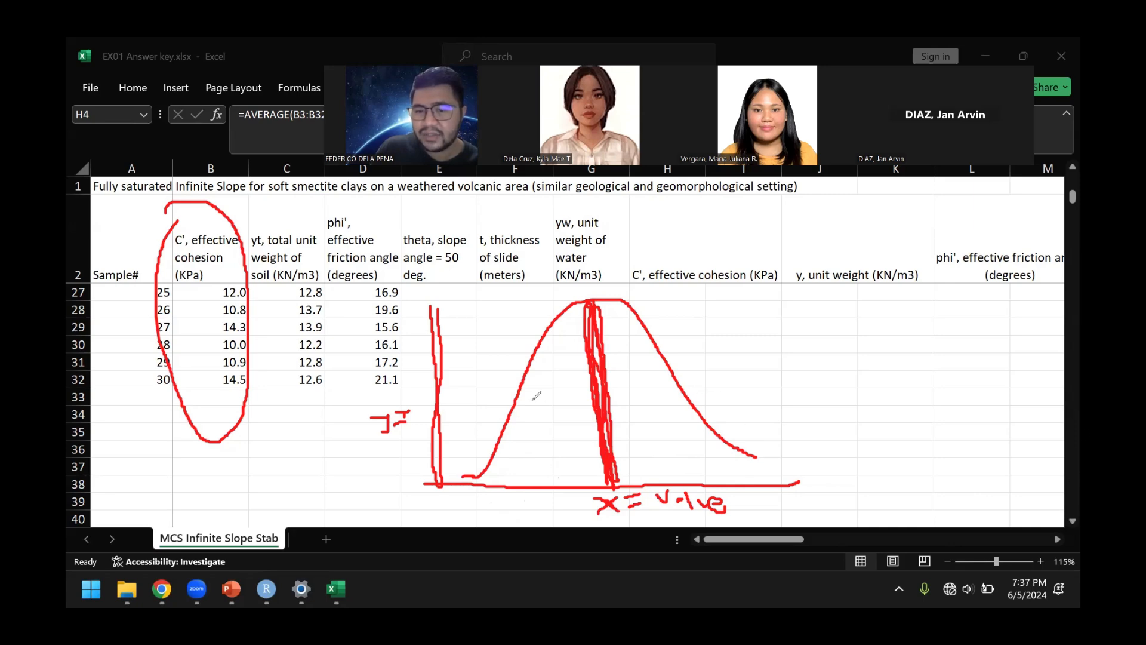
Bracket the full width of the bell curve below its horizontal axis and handwrite a standard deviation note beside the sketch
left_click_drag(471, 501, 797, 511)
left_click_drag(443, 476, 448, 522)
left_click_drag(806, 485, 814, 517)
mouse_move(883, 464)
left_mouse_down()
mouse_move(899, 463)
mouse_move(907, 480)
left_mouse_up()
mouse_move(956, 440)
left_mouse_down()
mouse_move(937, 469)
mouse_move(972, 468)
mouse_move(976, 437)
mouse_move(1017, 458)
mouse_move(1027, 439)
left_mouse_up()
mouse_move(955, 477)
left_mouse_down()
mouse_move(954, 494)
mouse_move(984, 469)
mouse_move(993, 498)
left_mouse_up()
mouse_move(973, 487)
left_mouse_down()
mouse_move(988, 474)
mouse_move(1003, 484)
left_mouse_up()
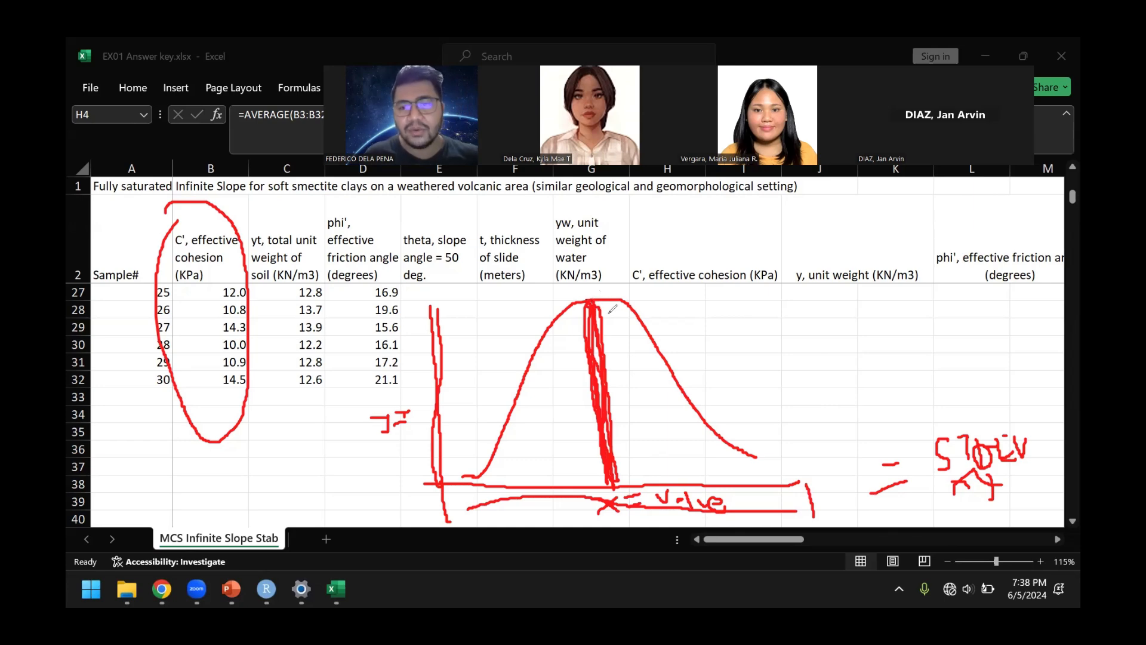
Add tick marks on the horizontal axis on both sides of the bell curve's centre line
left_click_drag(546, 475, 547, 495)
left_click(466, 489)
left_click_drag(675, 477, 675, 493)
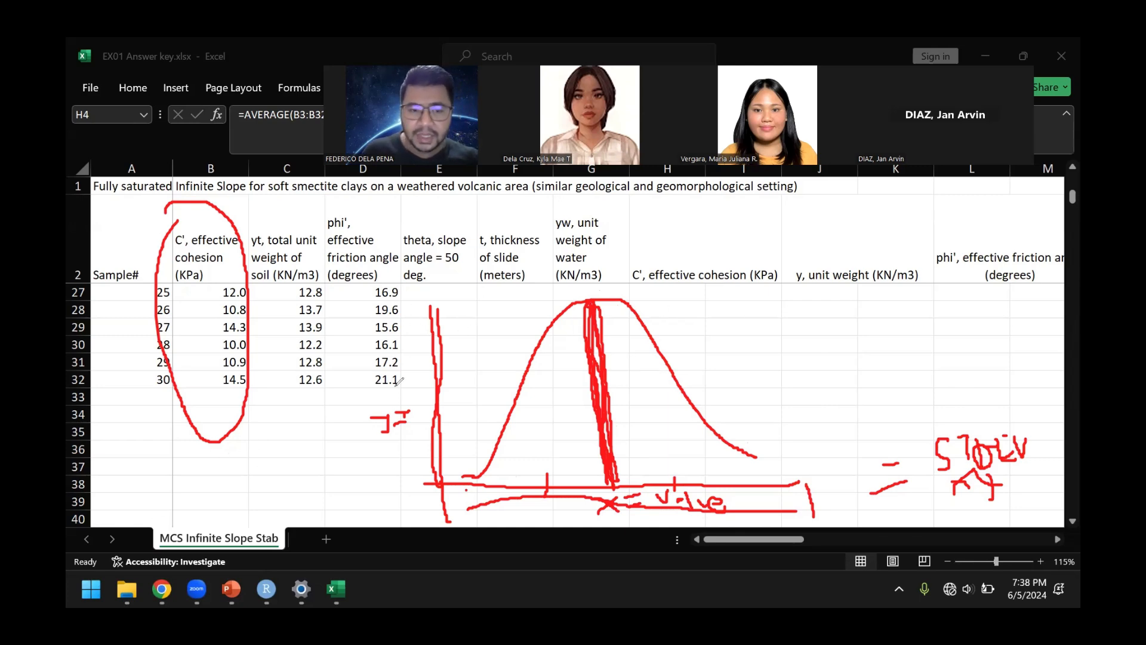
Circle the effective cohesion column a second time and retrace the vertical axis label and the bell curve
mouse_move(178, 202)
left_mouse_down()
mouse_move(170, 390)
mouse_move(271, 380)
mouse_move(251, 237)
mouse_move(224, 211)
left_mouse_up()
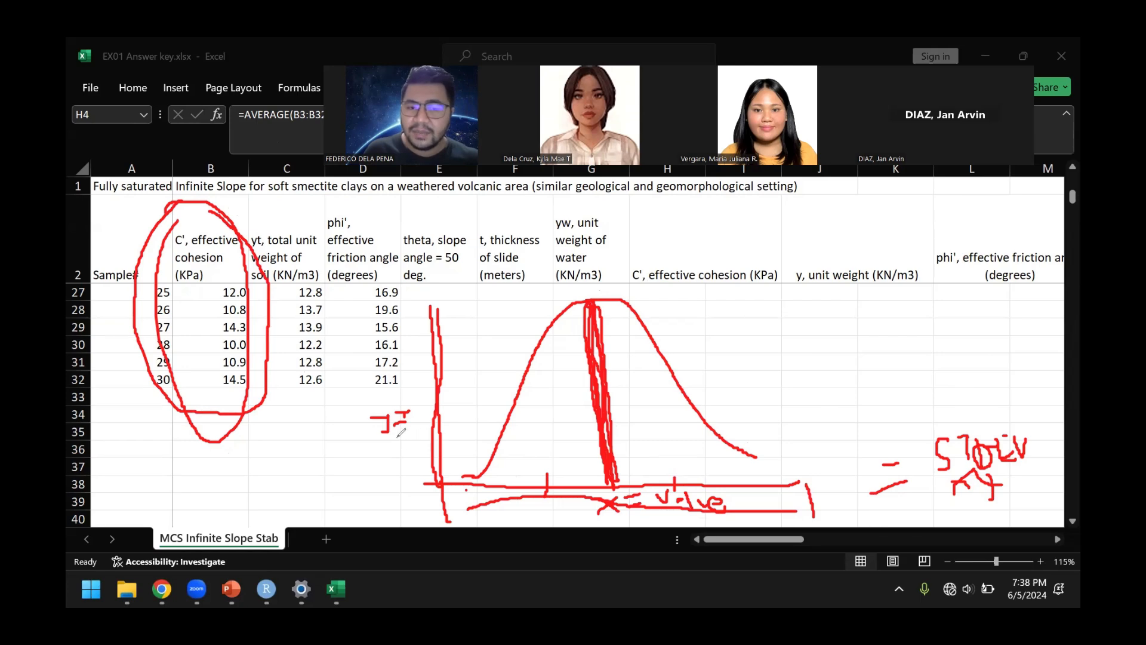
left_click_drag(371, 428, 409, 417)
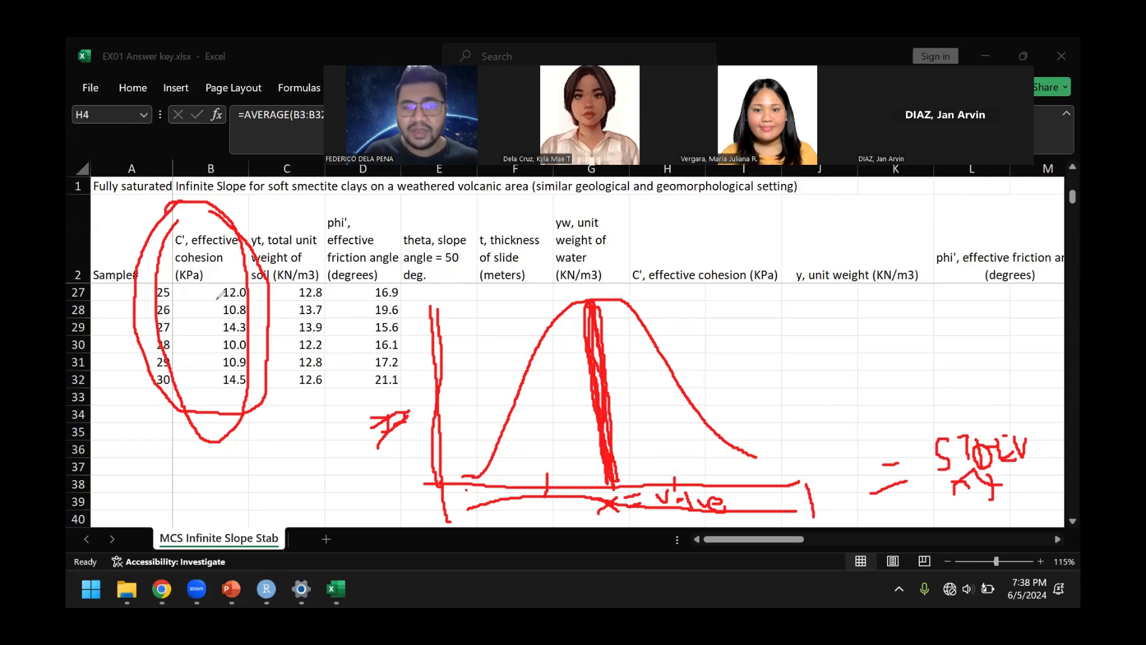
mouse_move(480, 476)
left_mouse_down()
mouse_move(560, 300)
mouse_move(609, 292)
mouse_move(639, 298)
mouse_move(758, 468)
left_mouse_up()
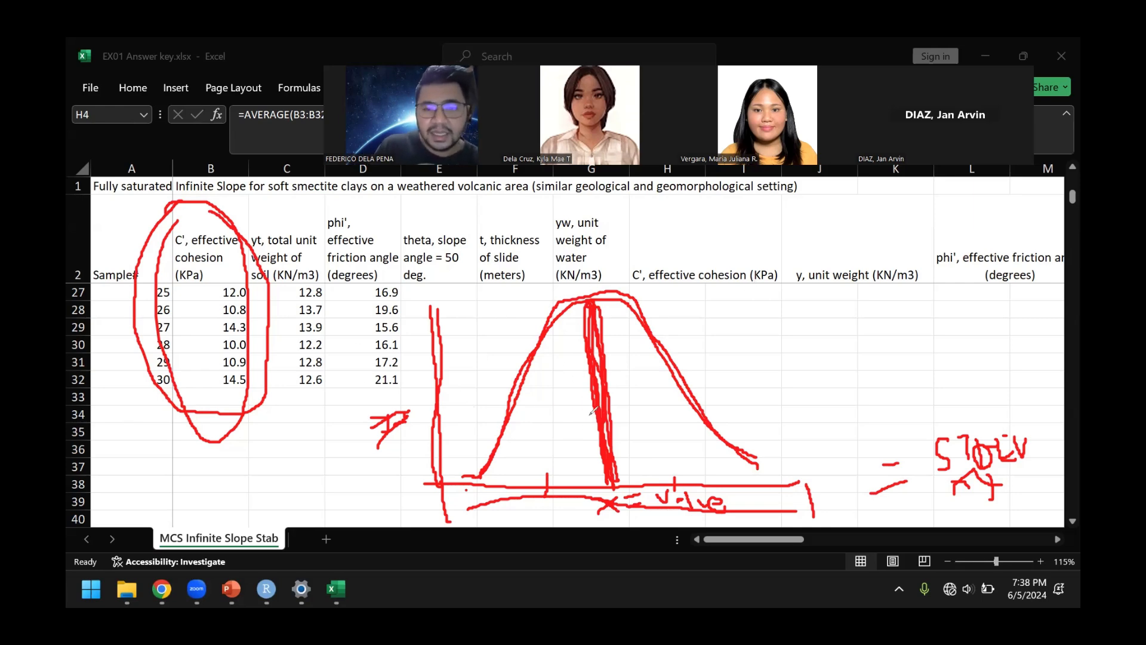
Mark the two tails of the bell curve where they meet the horizontal axis and retrace its centre line
left_click_drag(463, 484, 496, 456)
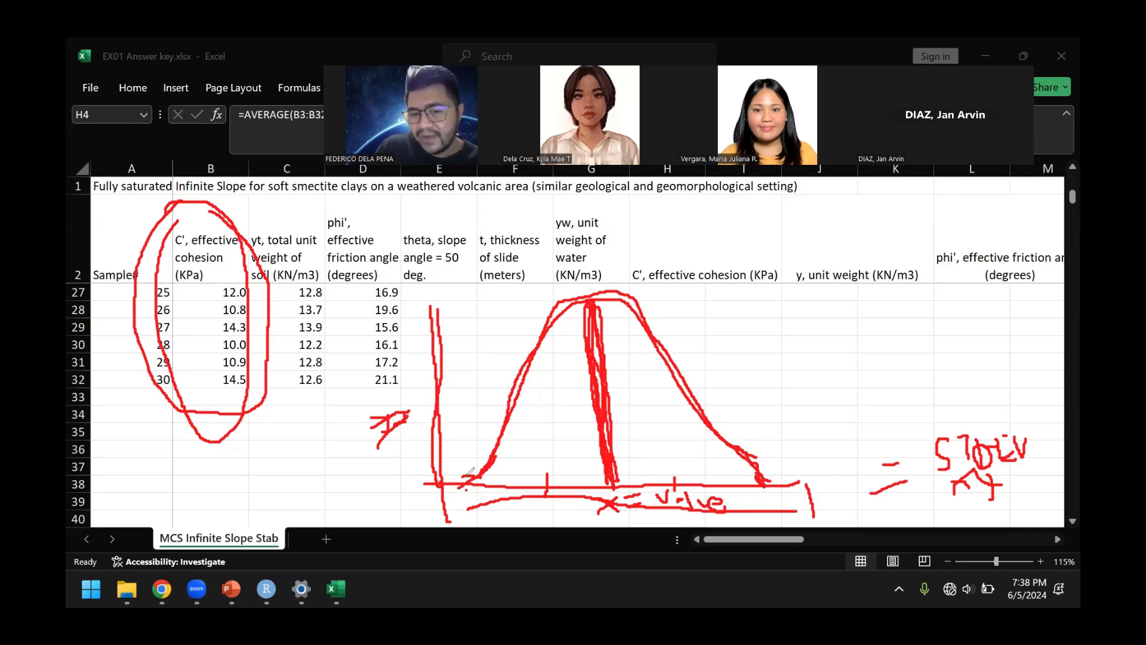
left_click_drag(494, 468, 479, 480)
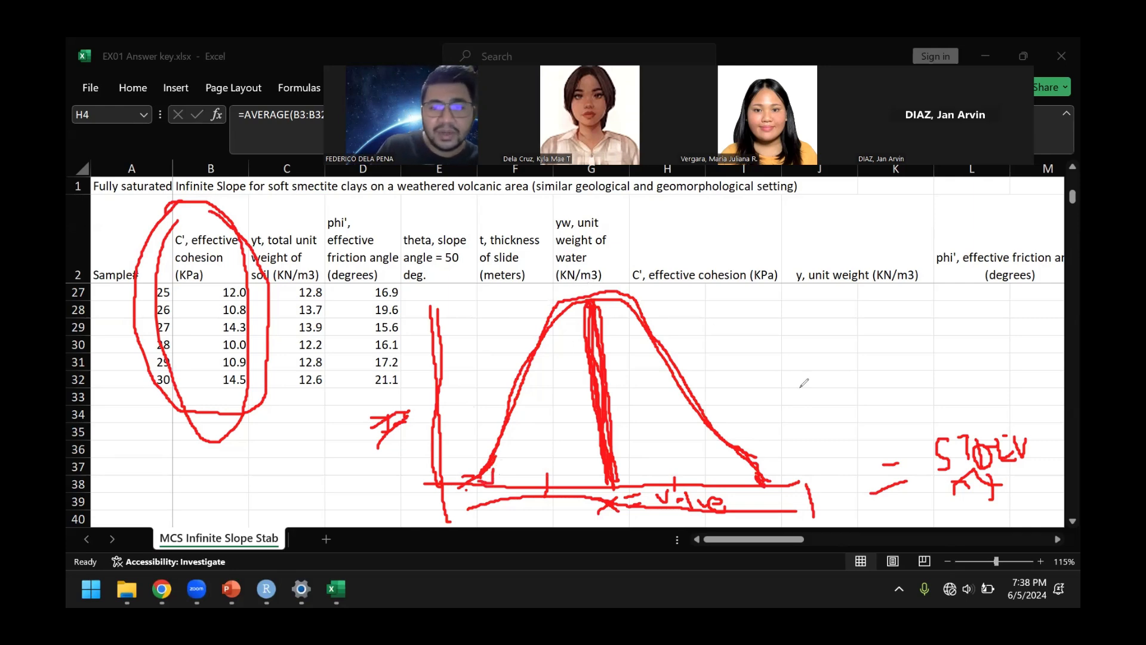
left_click_drag(747, 461, 757, 481)
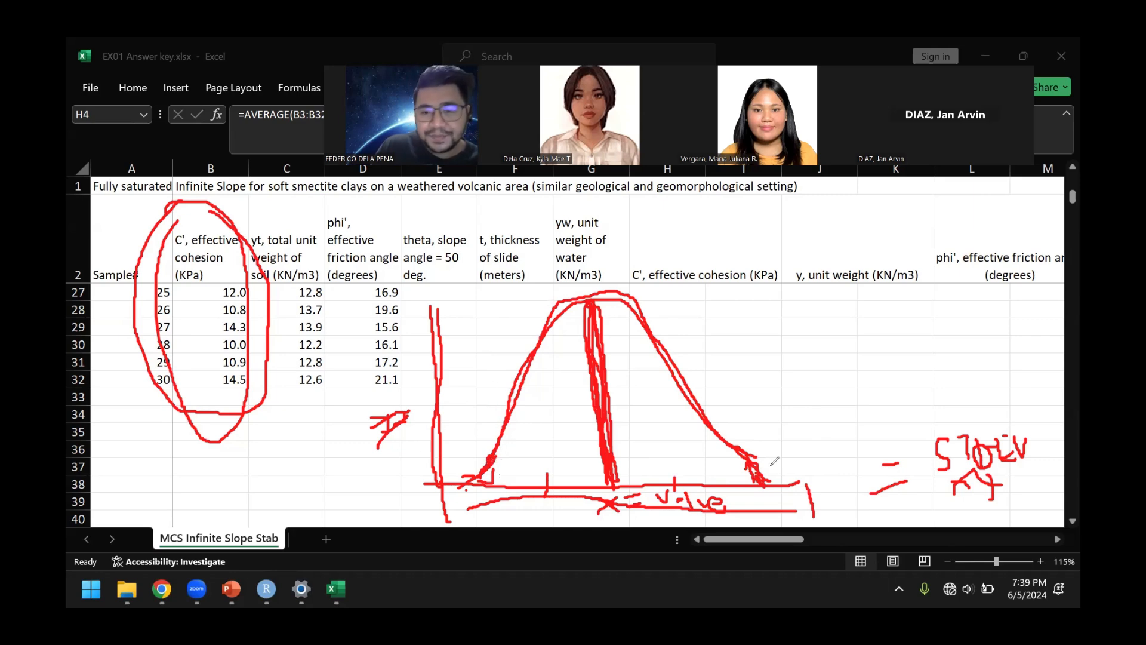
mouse_move(747, 476)
left_mouse_down()
mouse_move(760, 492)
mouse_move(768, 461)
left_mouse_up()
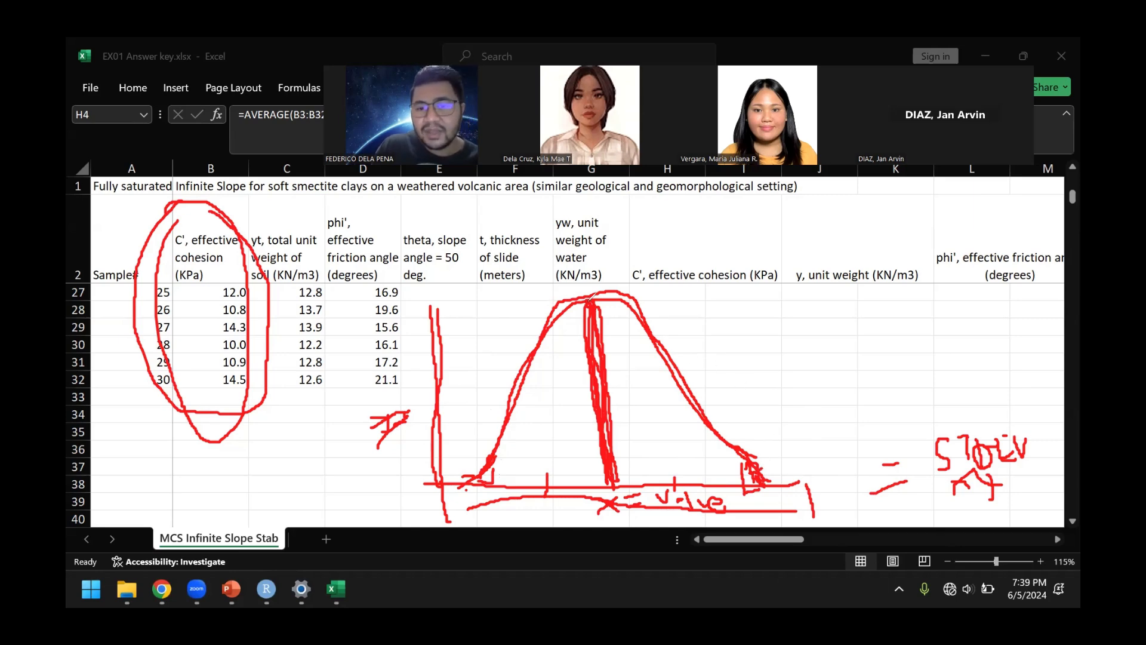
left_click_drag(597, 411, 612, 468)
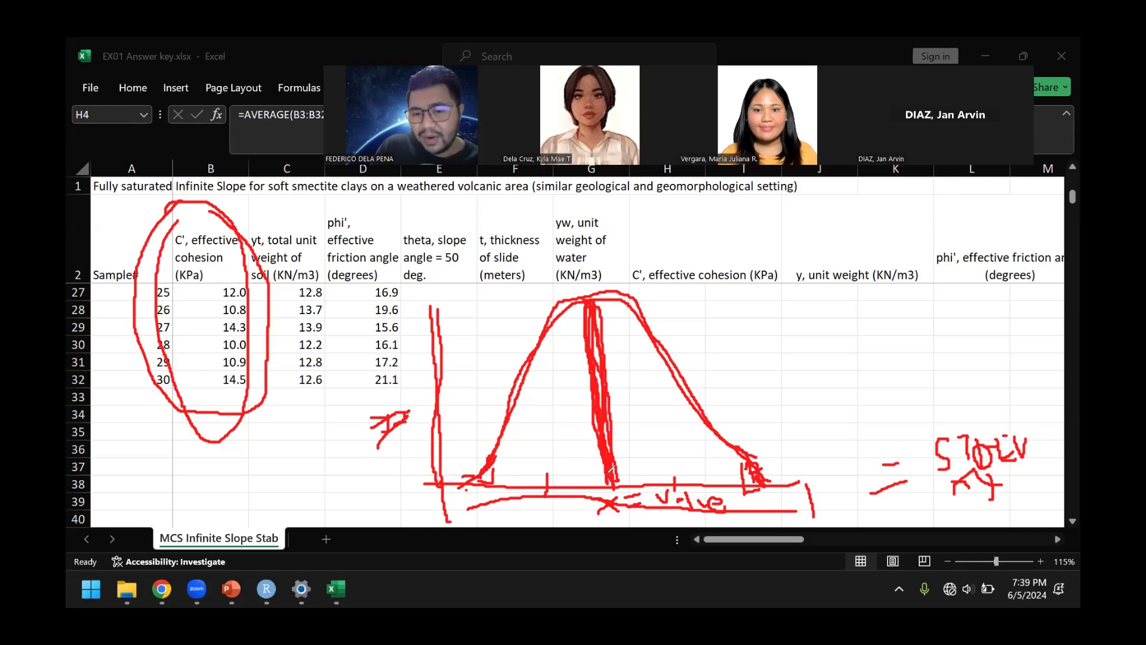
left_click_drag(601, 415, 598, 296)
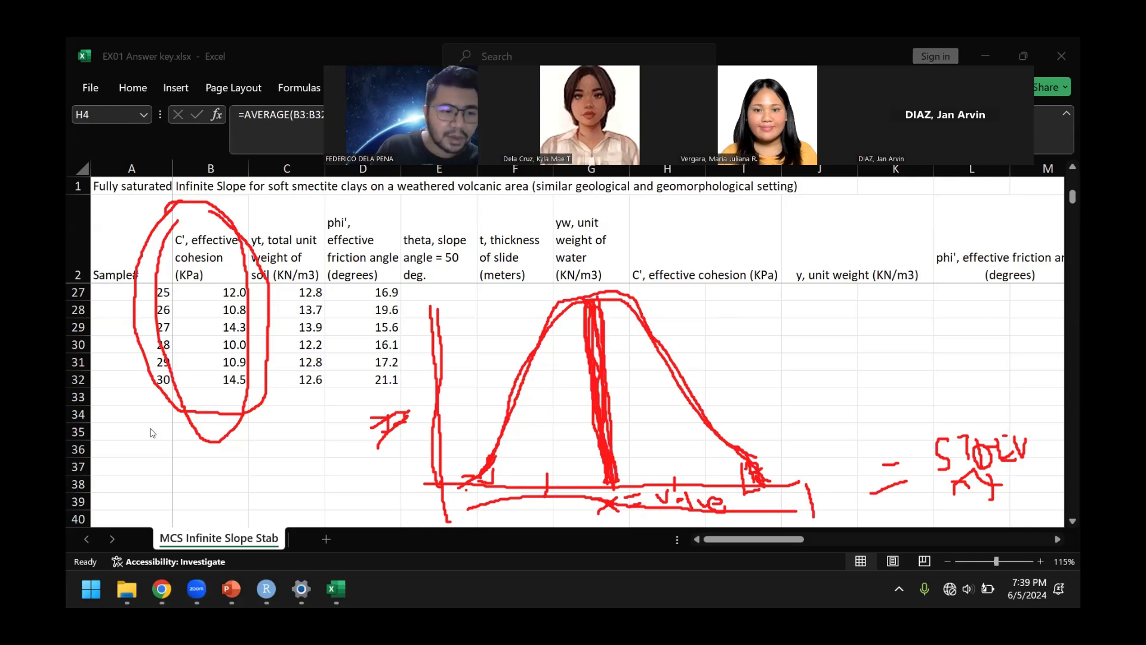
Return to the top of the worksheet without the drawings and compare the friction angle mean in L4 with the standard deviation in M4
scroll(803, 396, "up", 8)
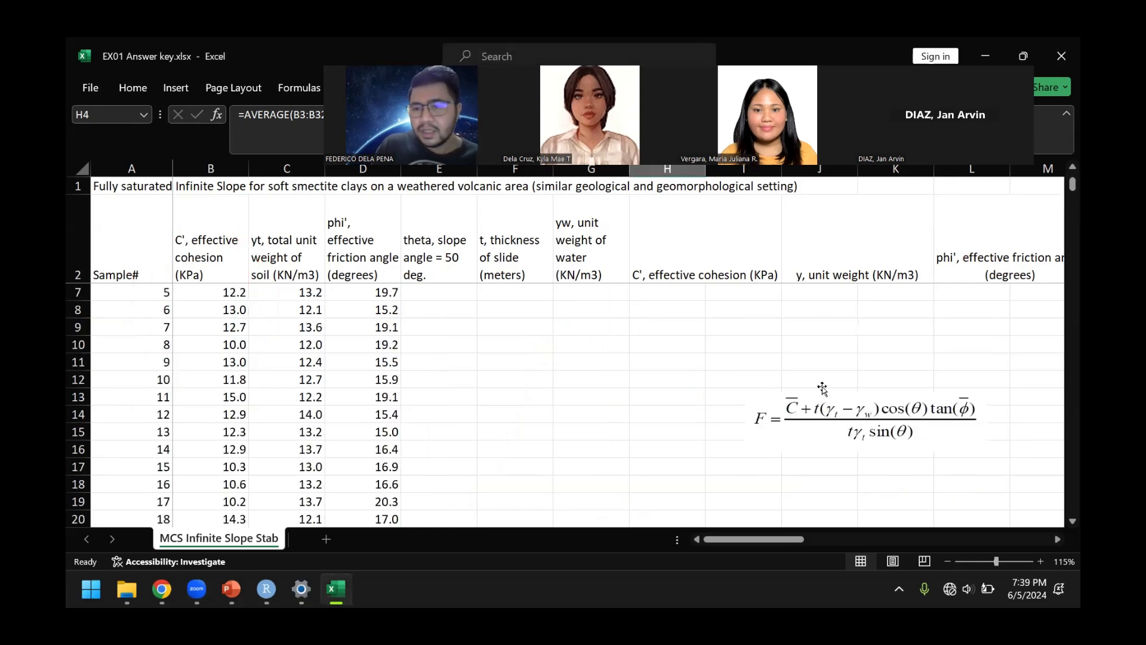
left_click(902, 369)
key("Up")
key("Right")
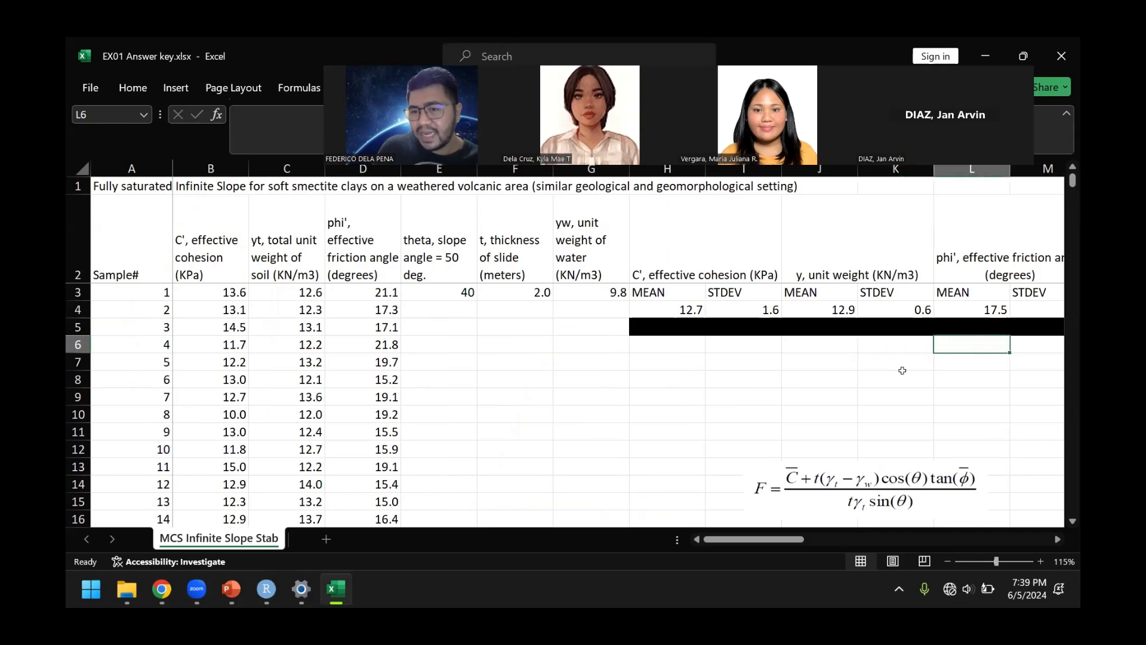
scroll(903, 370, "right", 2)
key("Up")
key("Up")
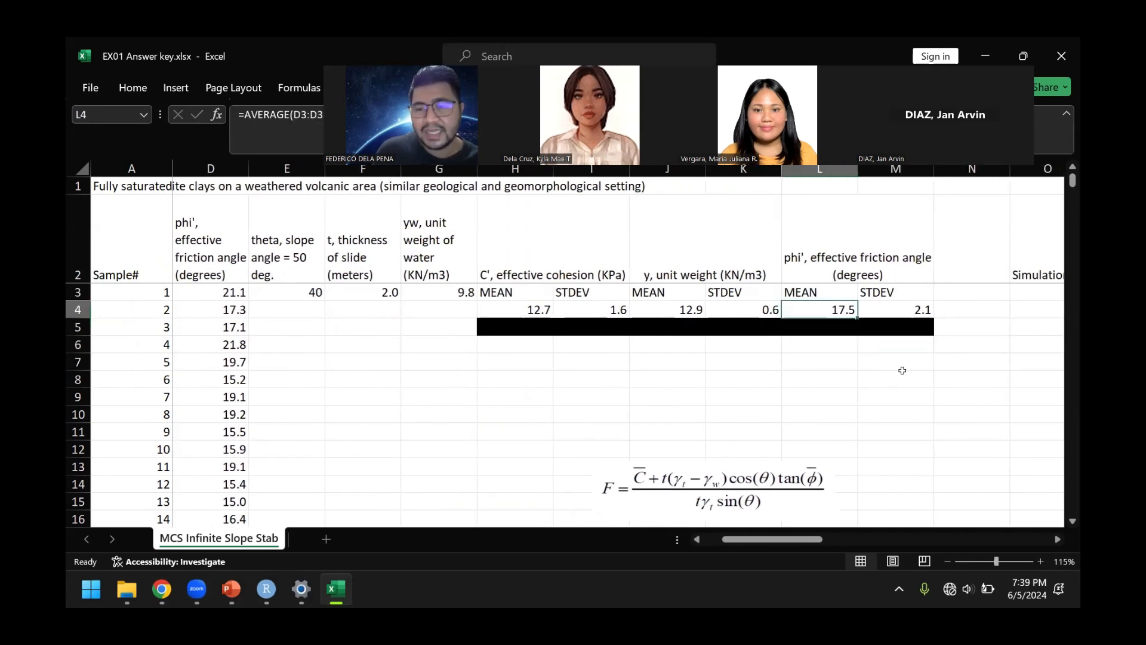
key("Right")
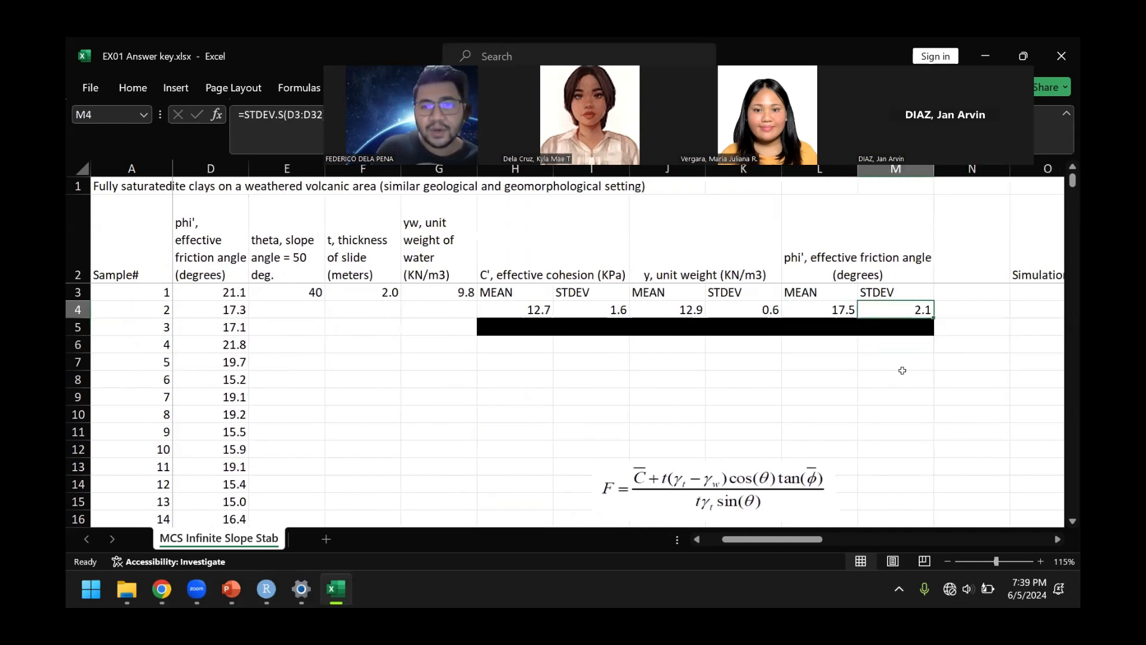
key("Left")
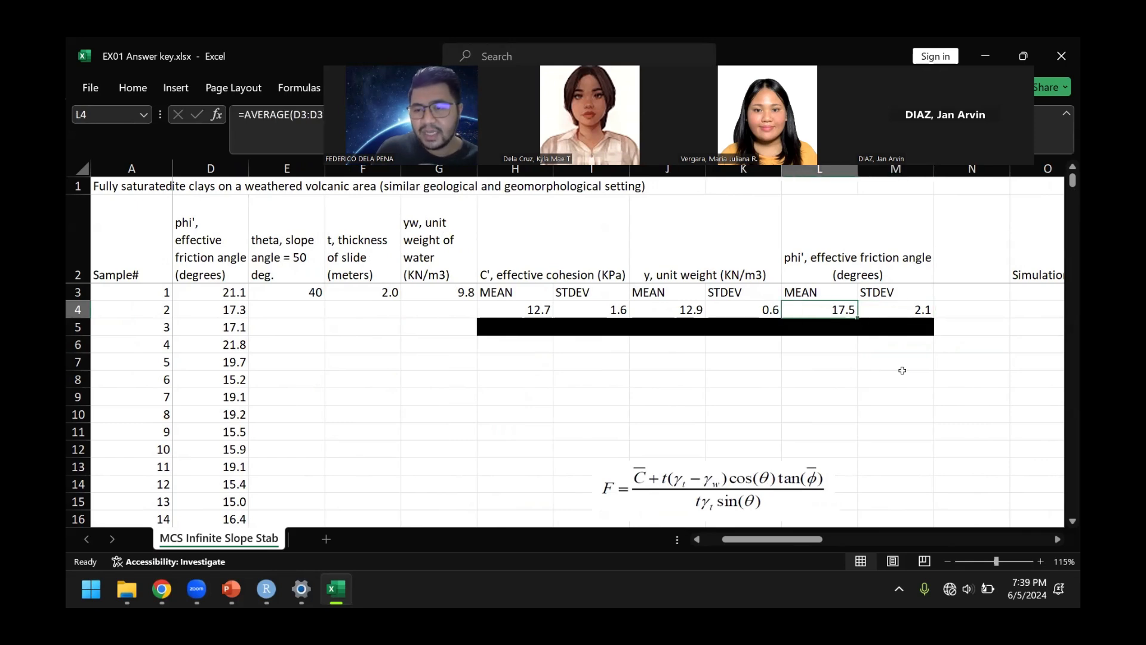
Look across row 4 to the simulated effective cohesion formula in P4 and return to the friction angle mean in L4
key("Right")
key("Right")
key("Right")
key("Right")
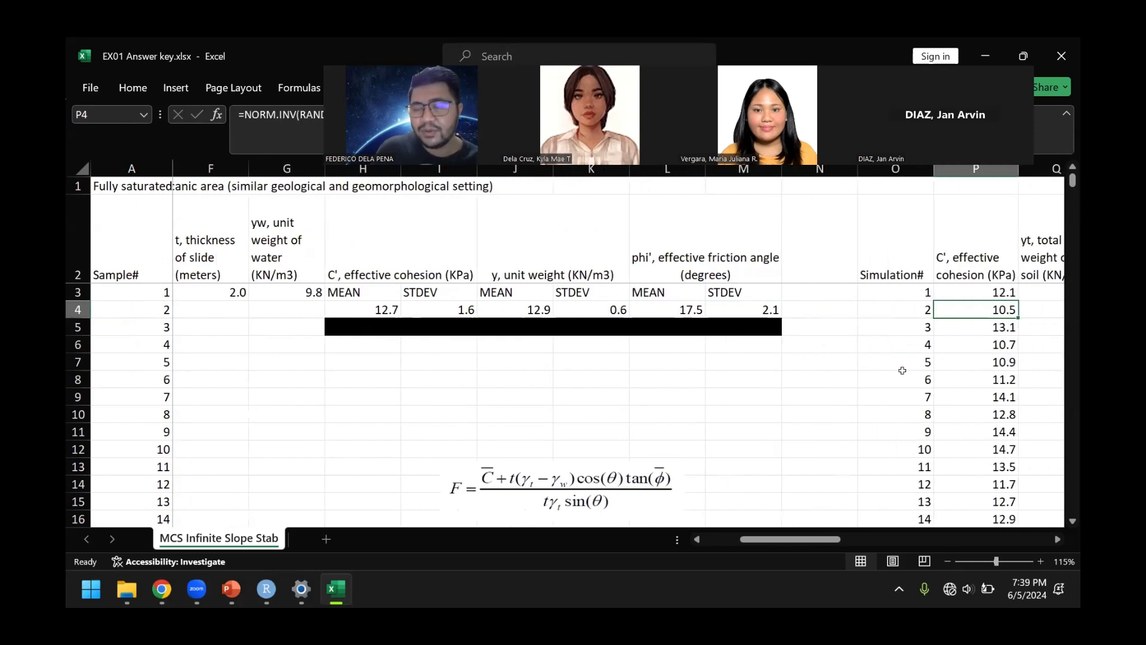
key("Left")
key("Left")
key("Left")
key("Left")
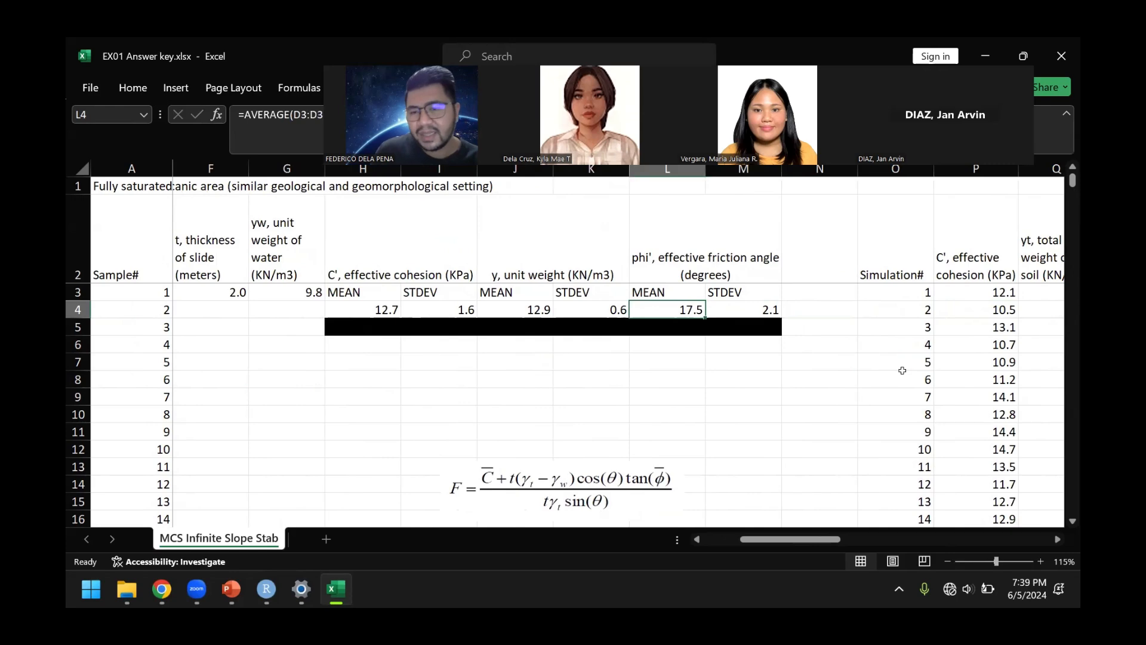
Go along row 4 through the simulated cohesion, unit weight and friction angle, reveal the factor of safety column and return to O4
key("Right")
key("Left")
key("Left")
key("Left")
key("Right")
key("Right")
key("Right")
key("Right")
key("Right")
key("Right")
key("Right")
key("Right")
key("Right")
key("Right")
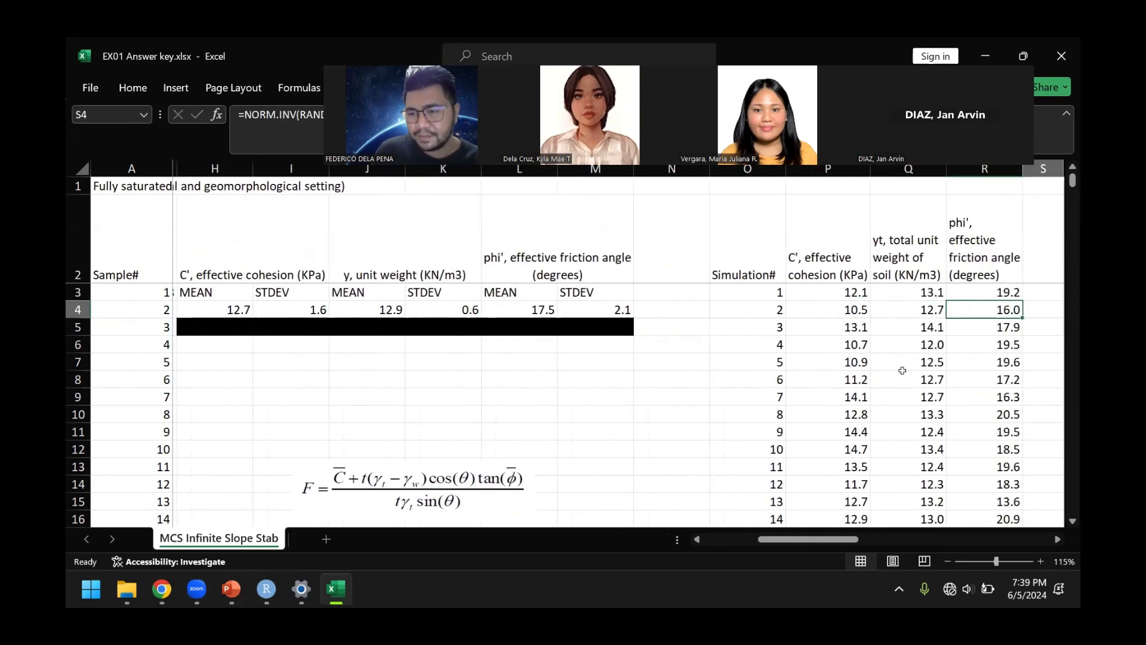
key("Left")
key("Left")
key("Left")
key("Left")
key("Left")
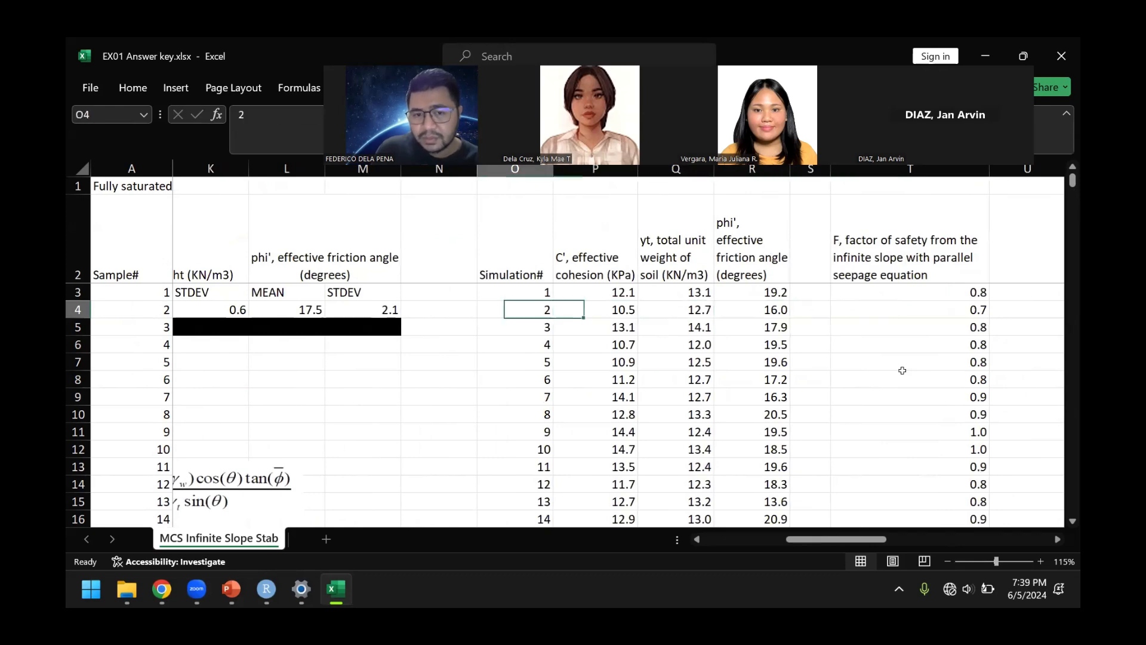
Examine the simulation numbers starting from O3, looking further down the list and back to its first row
scroll(662, 313, "down", 4)
scroll(666, 305, "up", 4)
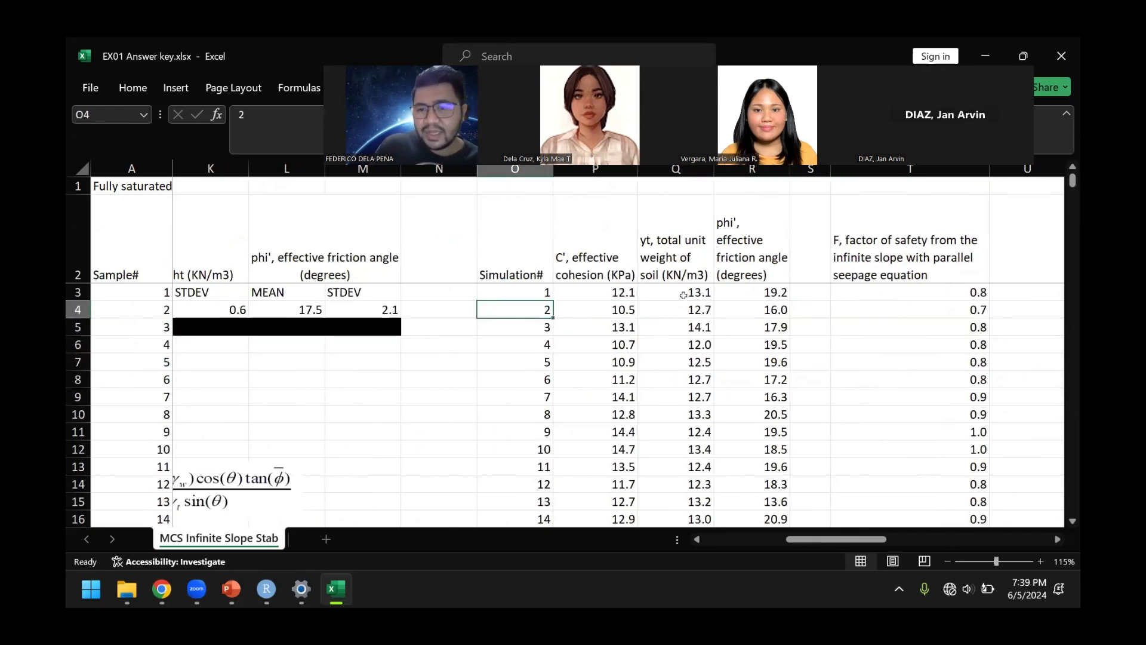
left_click(525, 291)
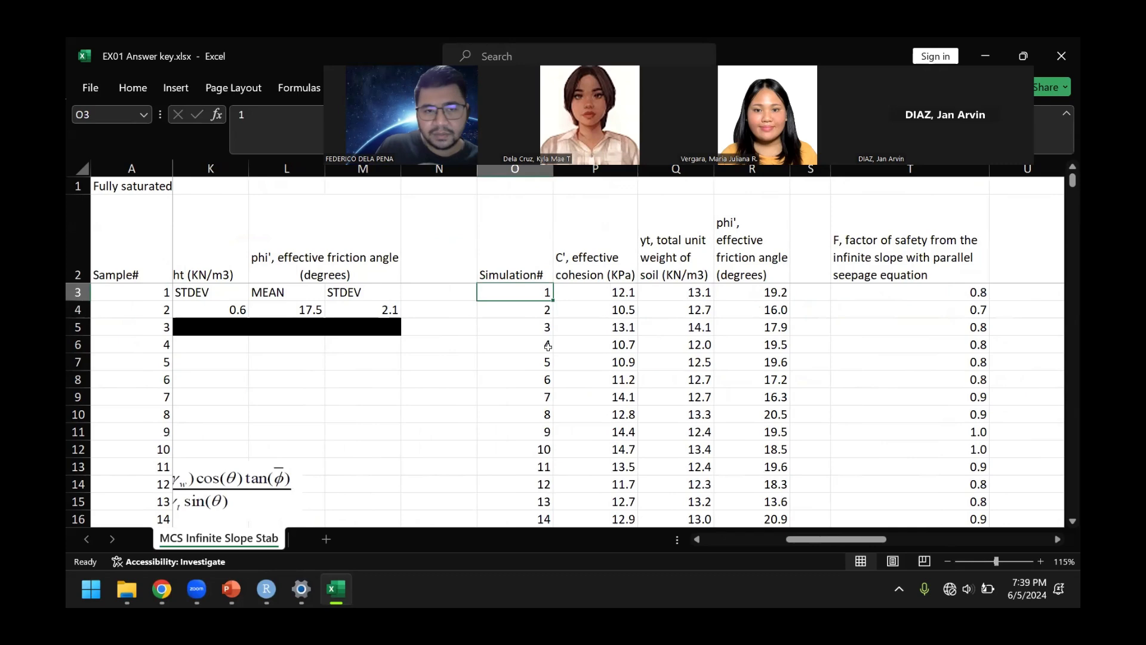
scroll(513, 359, "down", 7)
scroll(499, 376, "up", 2)
scroll(499, 375, "up", 5)
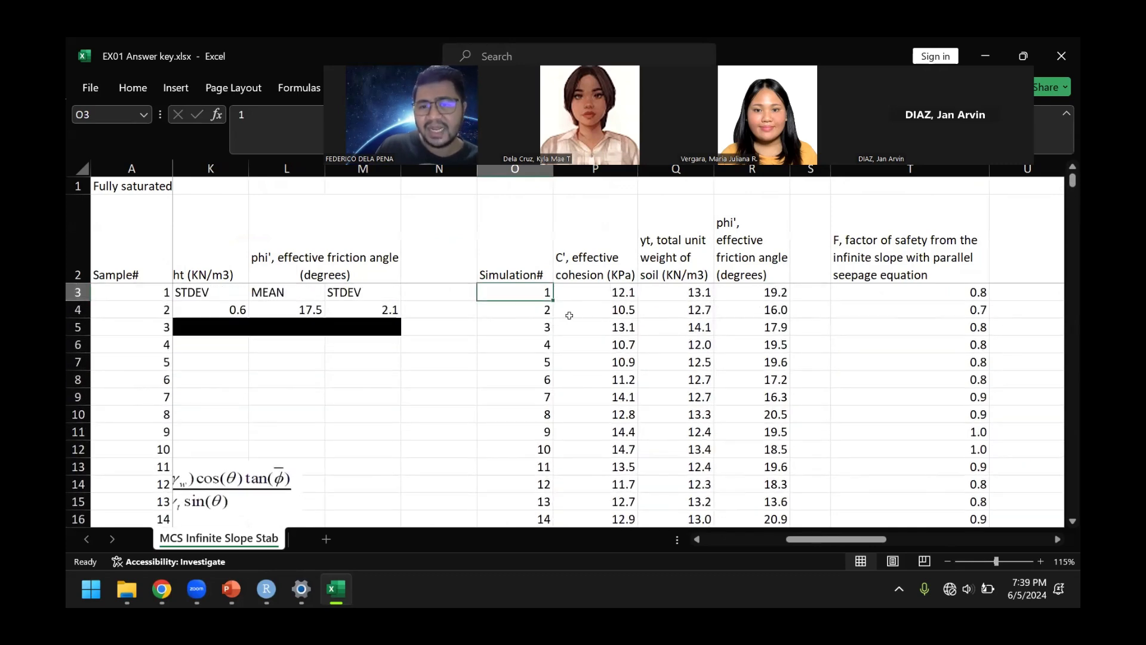
Inspect the factor of safety formula in T5, look down the simulation results past number 155 and return to the first row
left_click(876, 327)
scroll(876, 328, "down", 20)
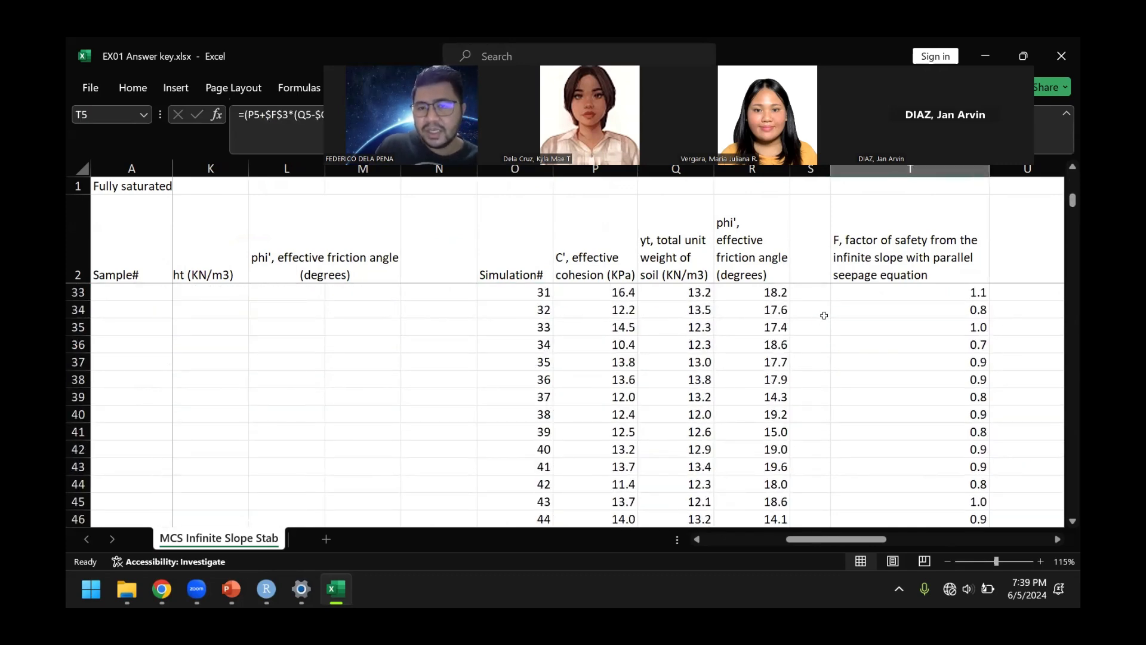
scroll(995, 393, "down", 20)
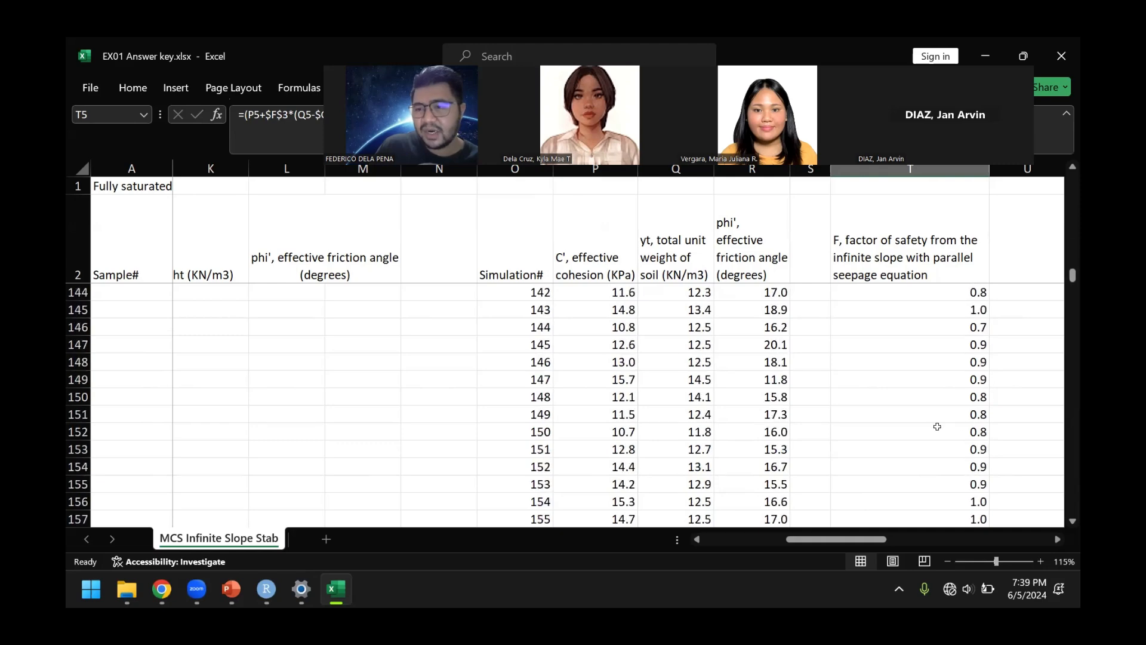
scroll(930, 378, "down", 6)
left_click_drag(1072, 332, 935, 170)
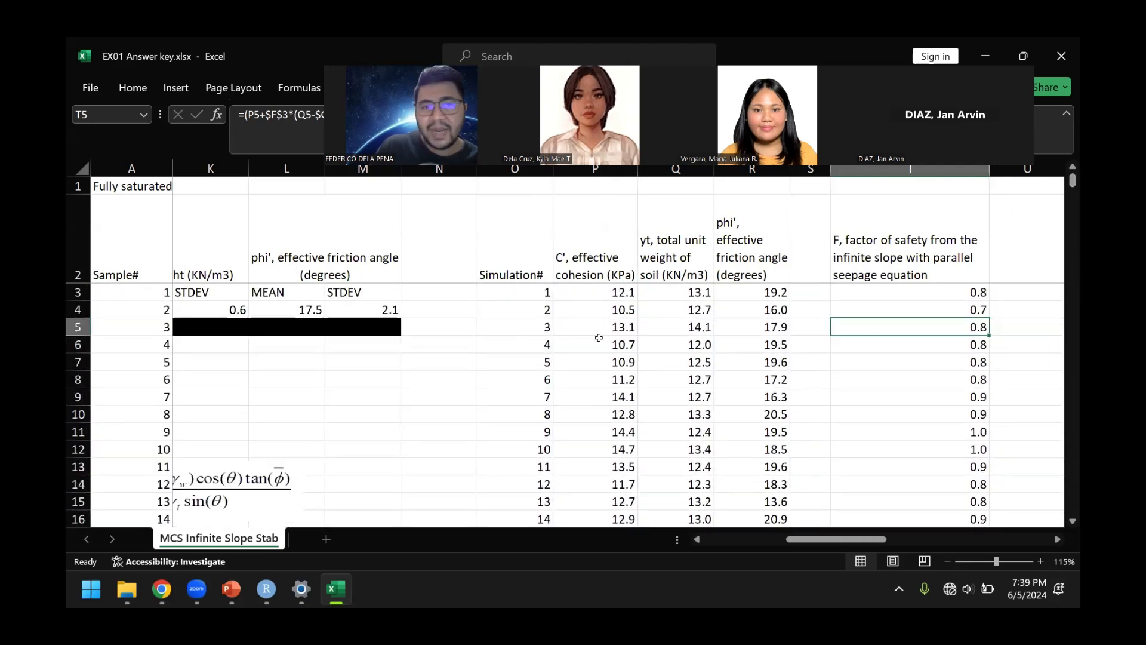
Go back and forth over the row 4 means and standard deviations from M4, ending at the effective cohesion mean in H4
left_click(406, 334)
left_click(327, 333)
key("Up")
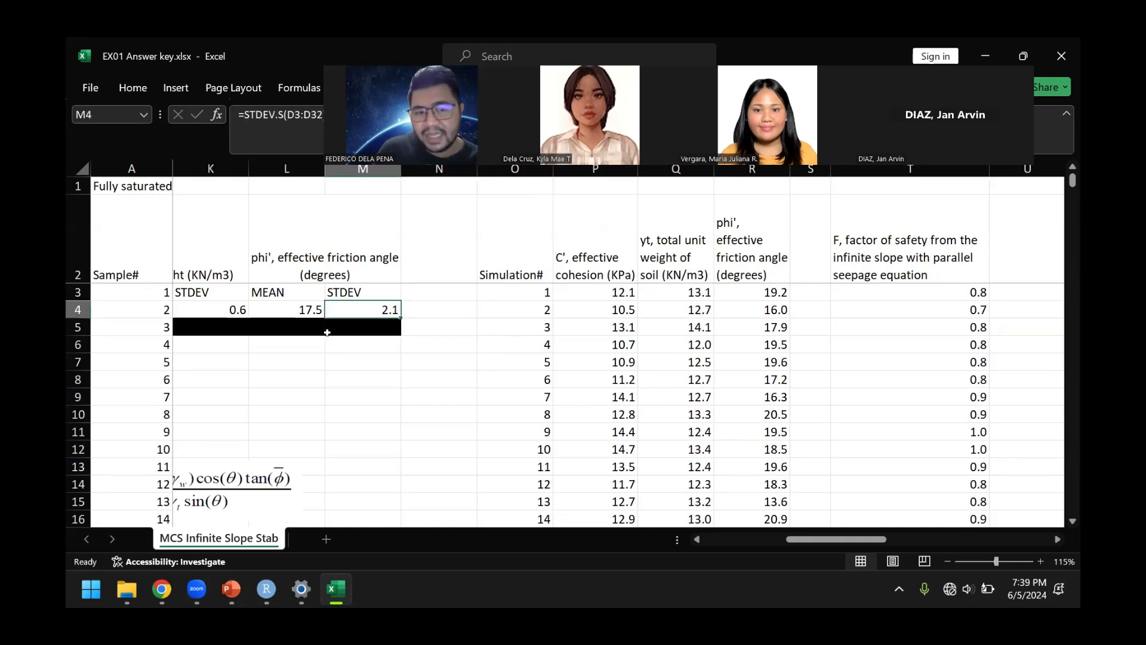
key("Left")
key("Left")
key("Left")
key("Left")
key("Left")
key("Right")
key("Right")
key("Right")
key("Right")
key("Left")
key("Left")
key("Left")
key("Left")
key("Left")
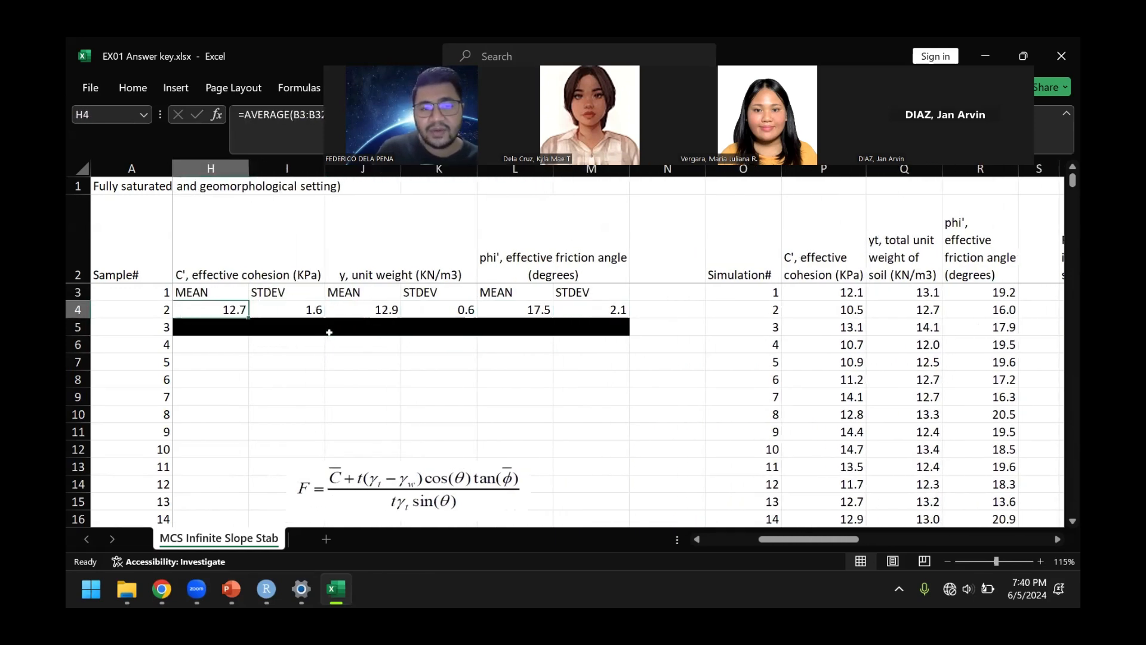
Look back and forth between the effective cohesion mean in H4 and its standard deviation in I4
key("Left")
key("Right")
key("Right")
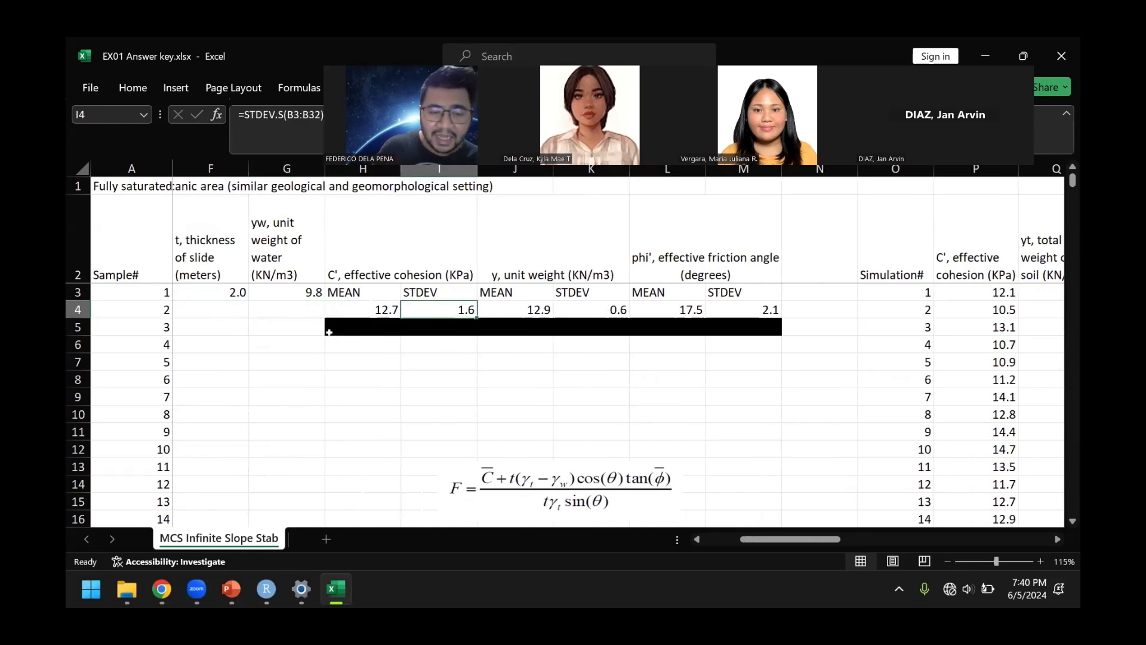
key("Left")
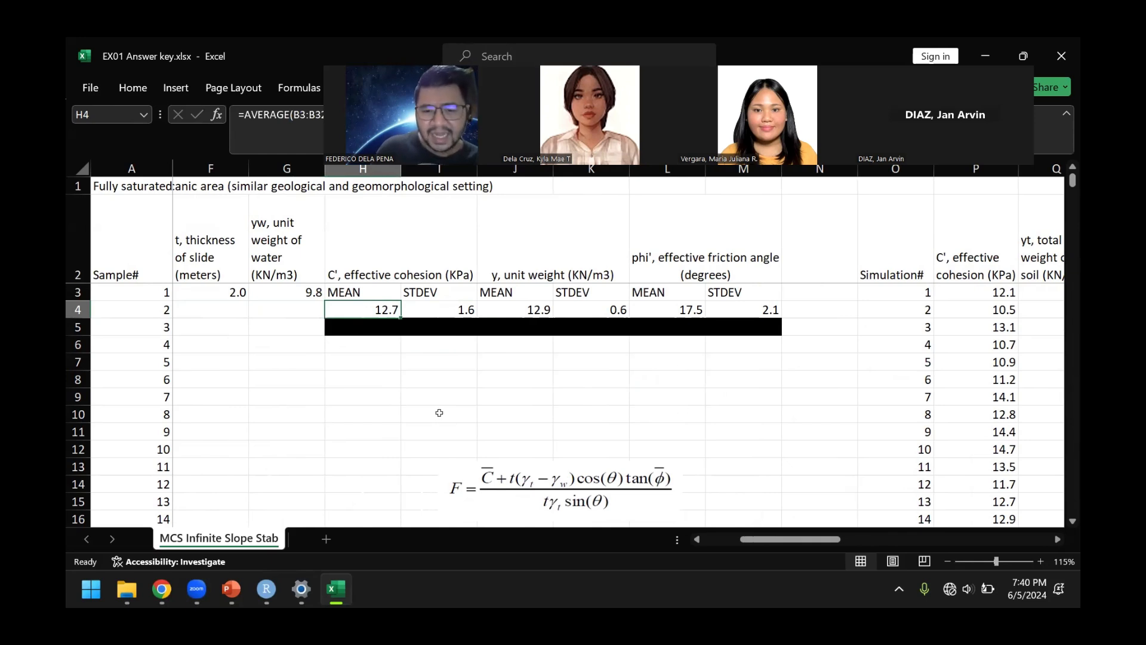
Examine the unit weight mean in J4 and highlight the unit weight mean and standard deviation block J3:K4
left_click(511, 304)
left_click(539, 276)
left_click(535, 310)
left_click(529, 293)
left_click(530, 310)
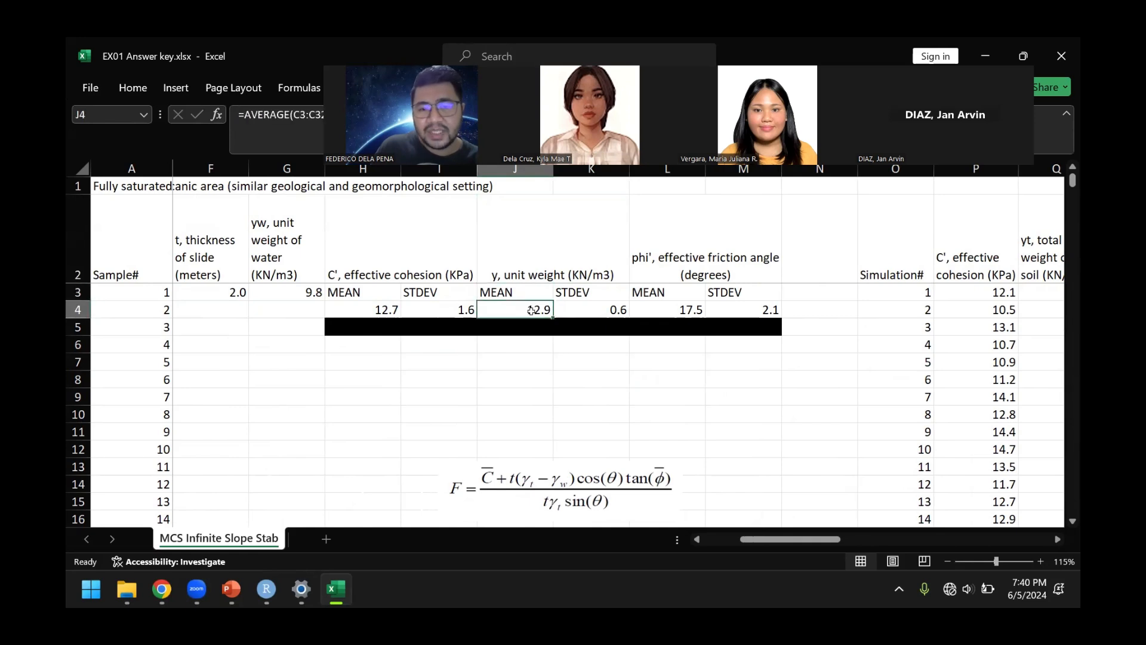
left_click_drag(528, 293, 591, 312)
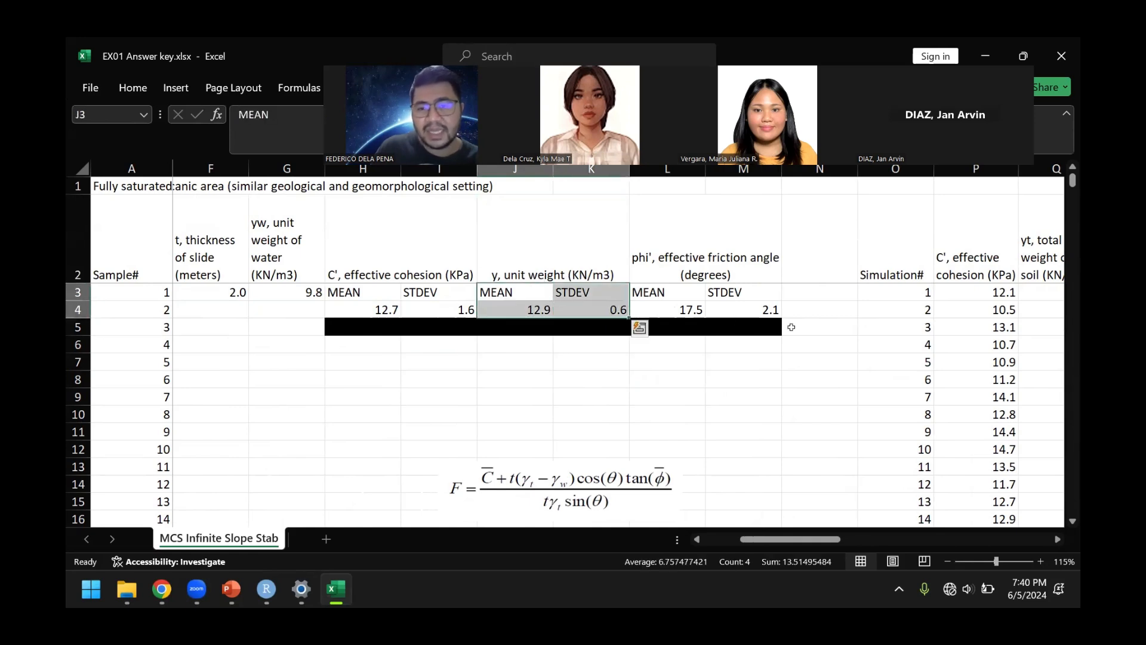
Go along row 4 from N4 past the simulated parameters towards the factor of safety column and return to the cohesion in P4
left_click(806, 311)
key("Right")
key("Right")
key("Right")
key("Right")
key("Right")
key("Right")
key("Right")
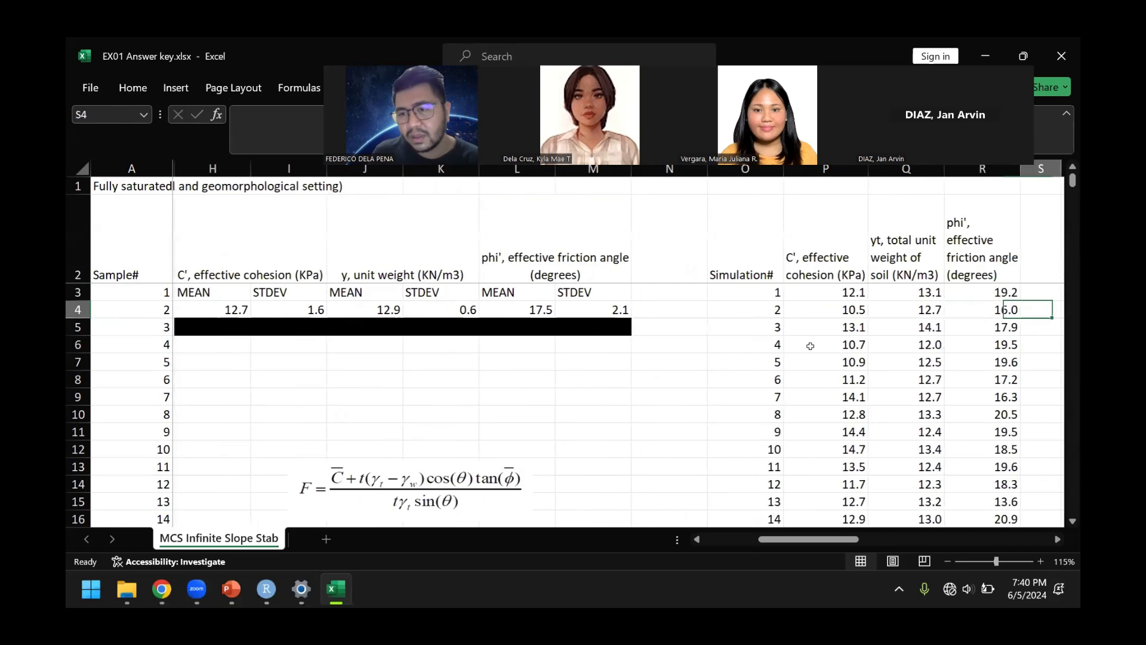
key("Left")
key("Left")
key("Left")
key("Left")
key("Left")
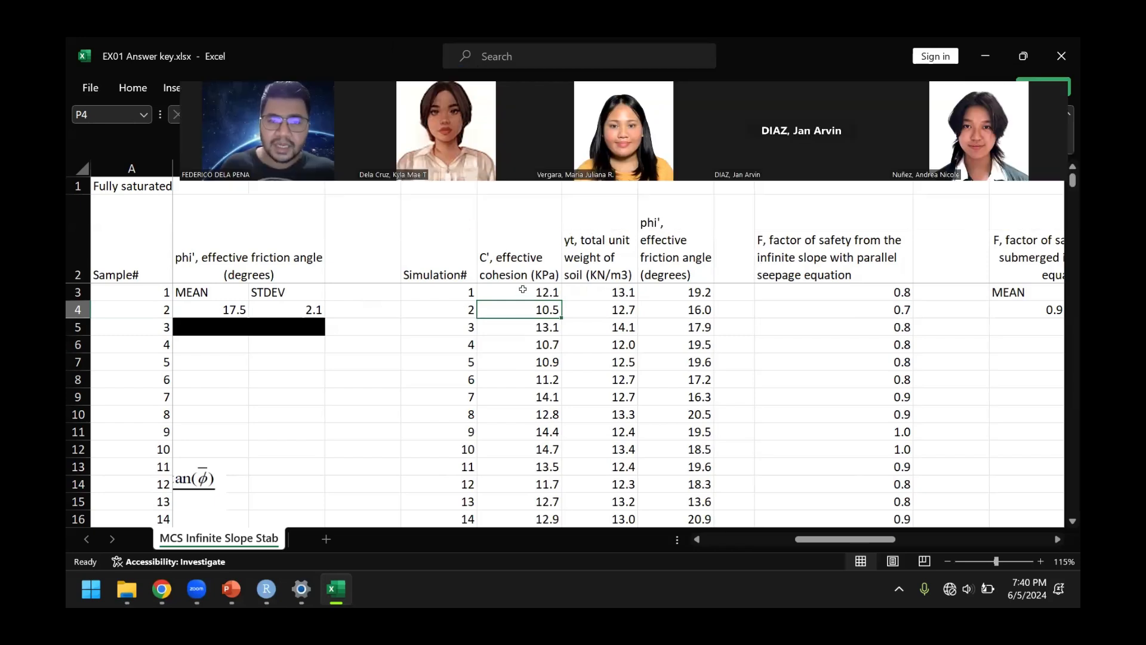
Inspect the first-row simulated cohesion and unit weight, and open the NORM.INV formula in P3 to show its arguments
key("Up")
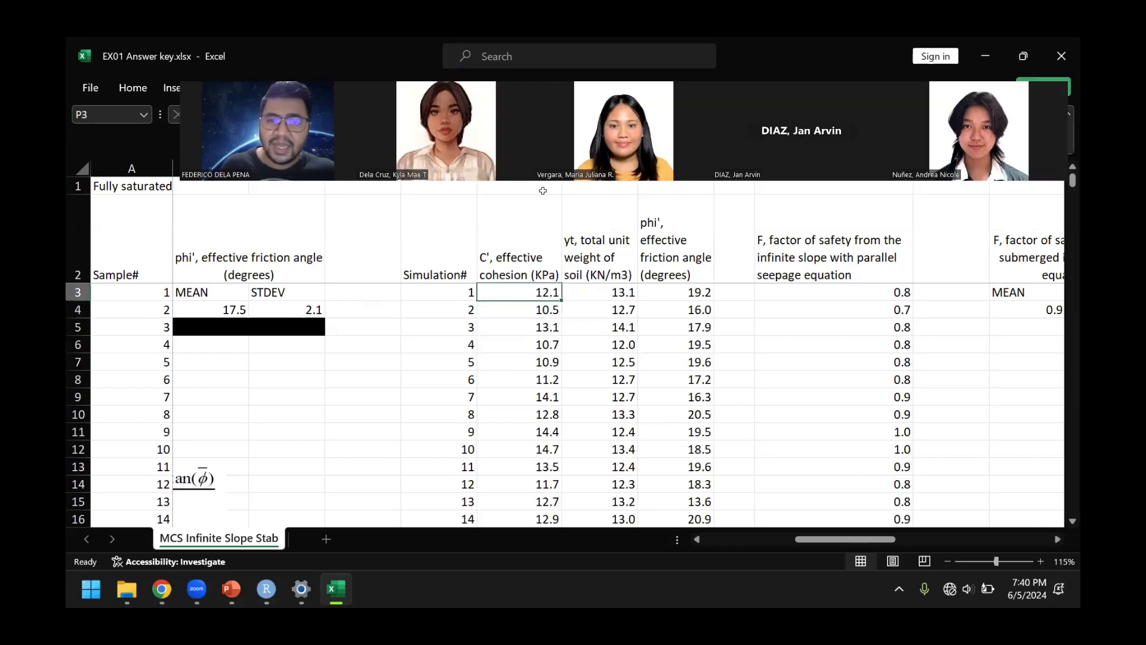
left_click(547, 327)
left_click(545, 286)
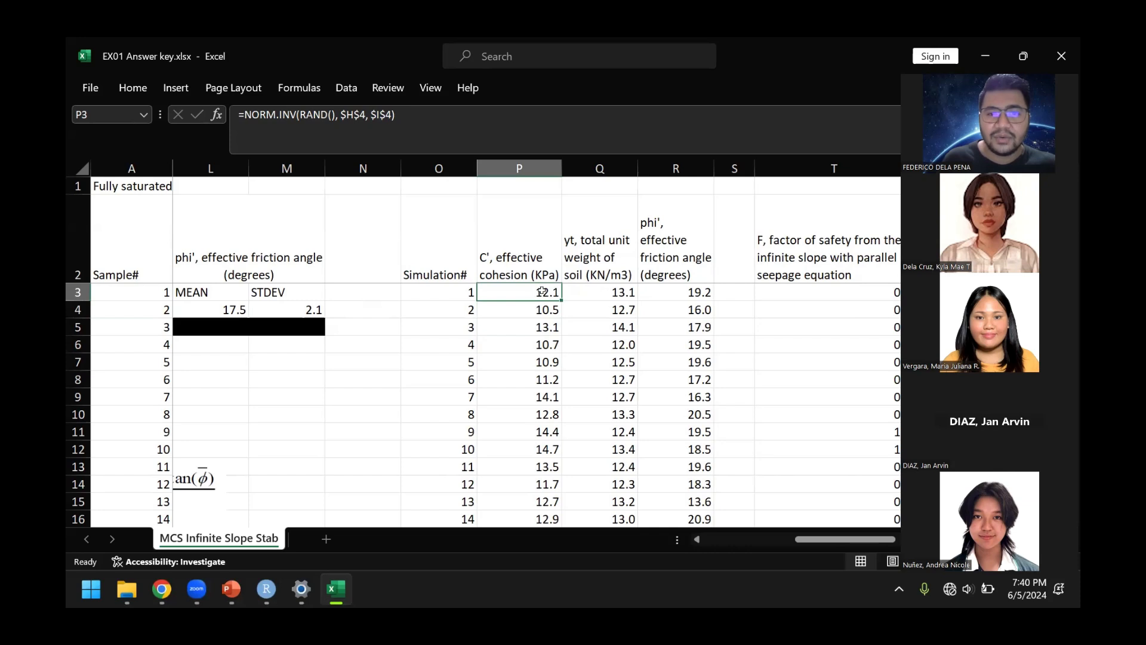
left_click(607, 298)
left_click(554, 296)
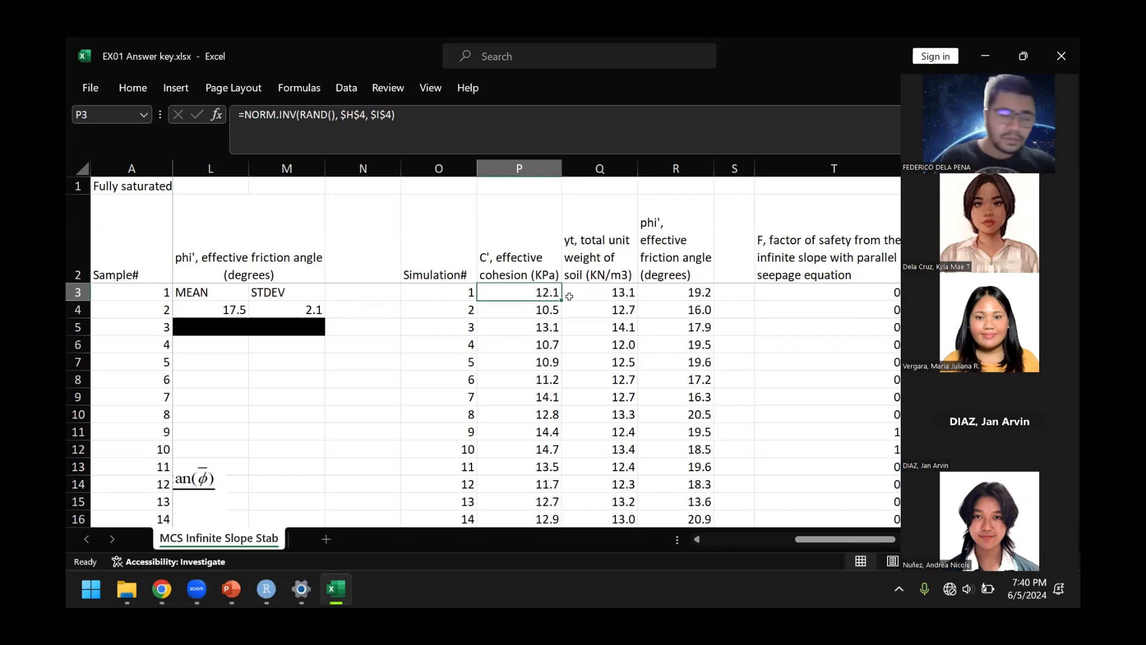
double_click(519, 292)
left_click_drag(812, 541, 805, 508)
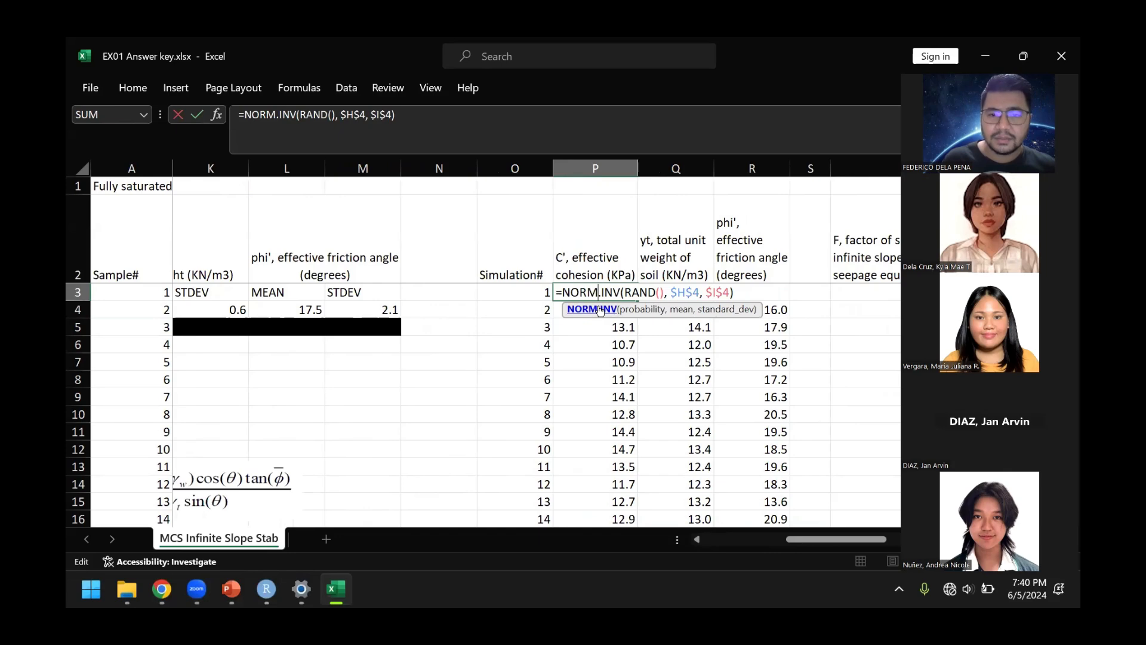
Switch to Chrome, search Google Images for "norm.inv excel" and preview the Exceljet illustration of the function
left_click(161, 590)
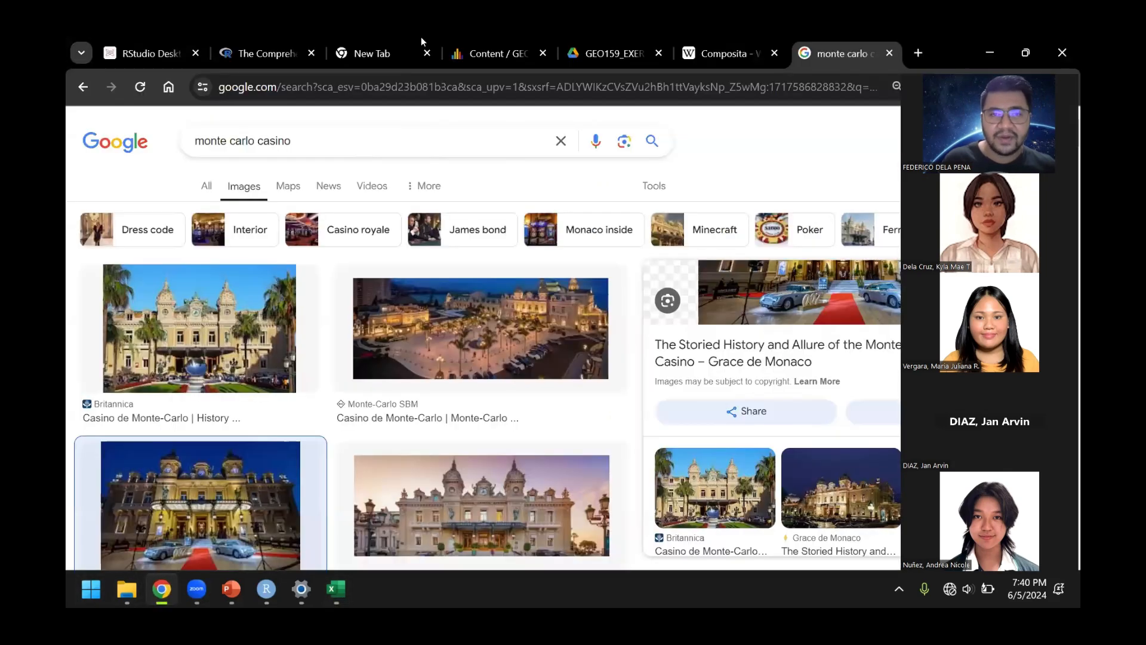
double_click(364, 150)
triple_click(354, 143)
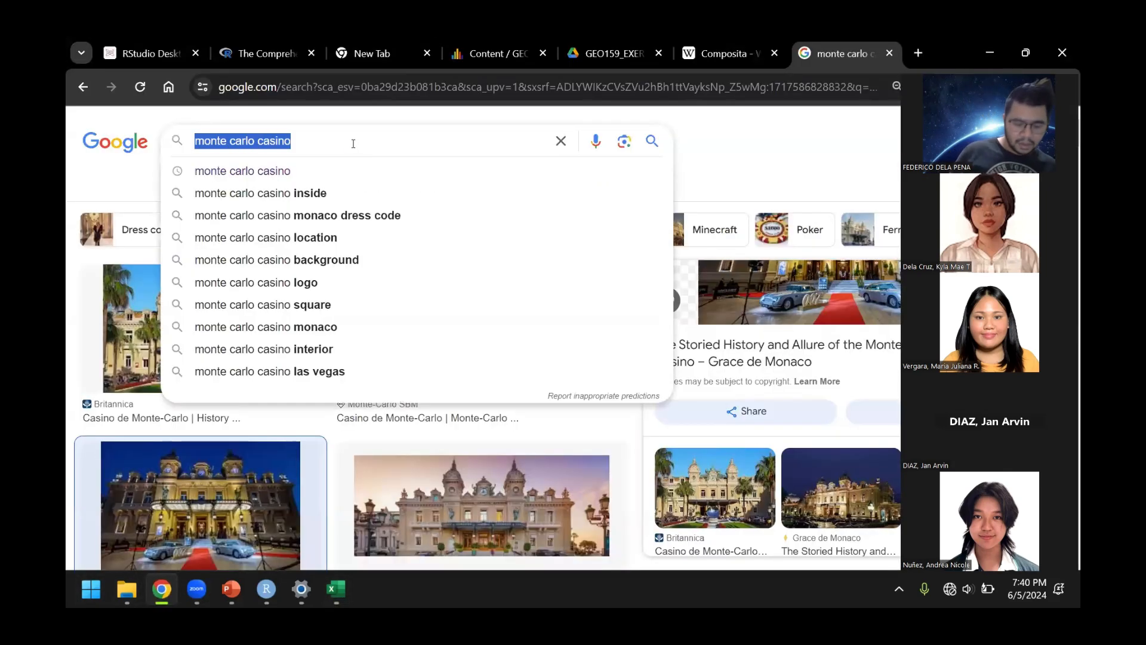
type("norm.inv")
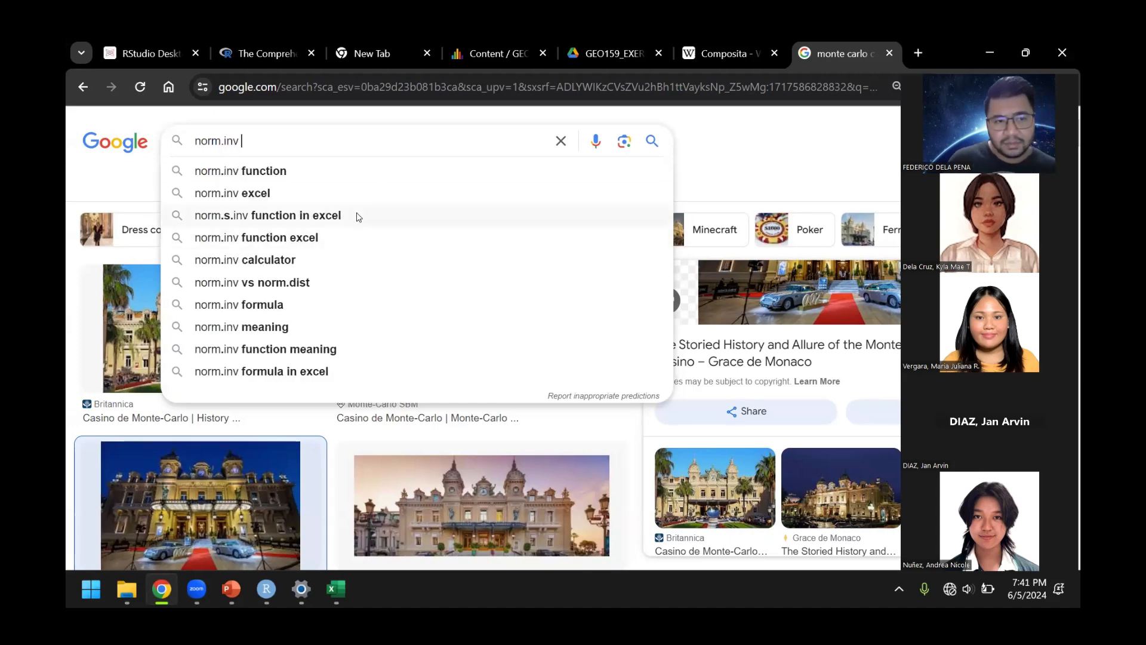
left_click(361, 195)
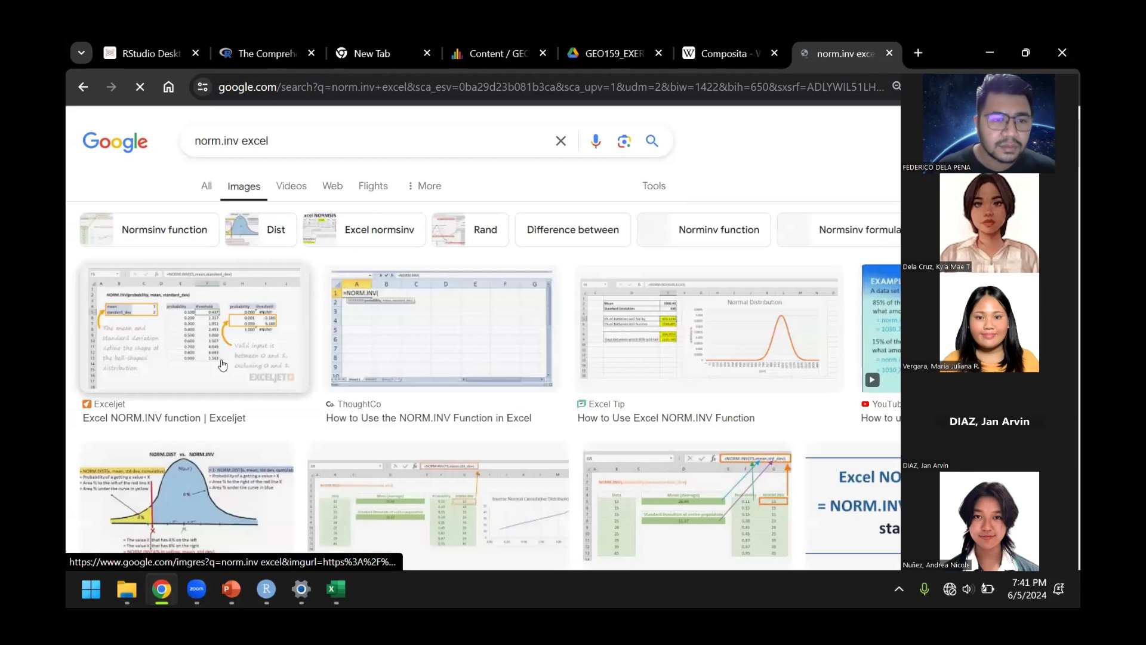
left_click(197, 346)
scroll(634, 285, "down", 2)
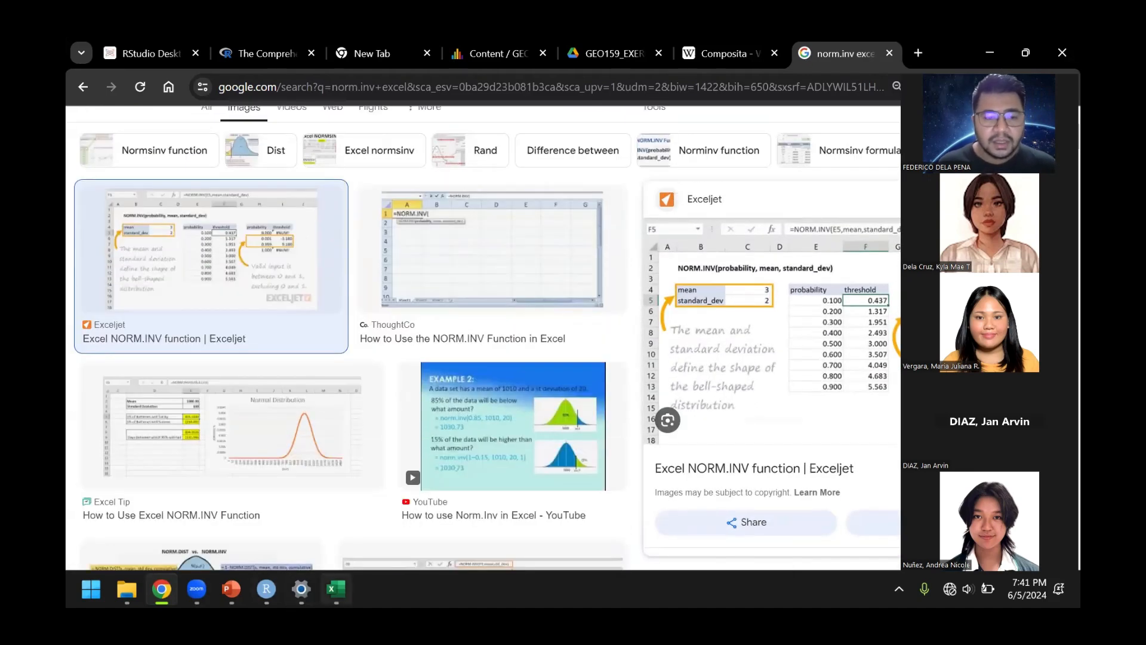
Switch back to Excel and sketch a red bell-shaped curve over the empty cells beside the simulation table
left_click(336, 589)
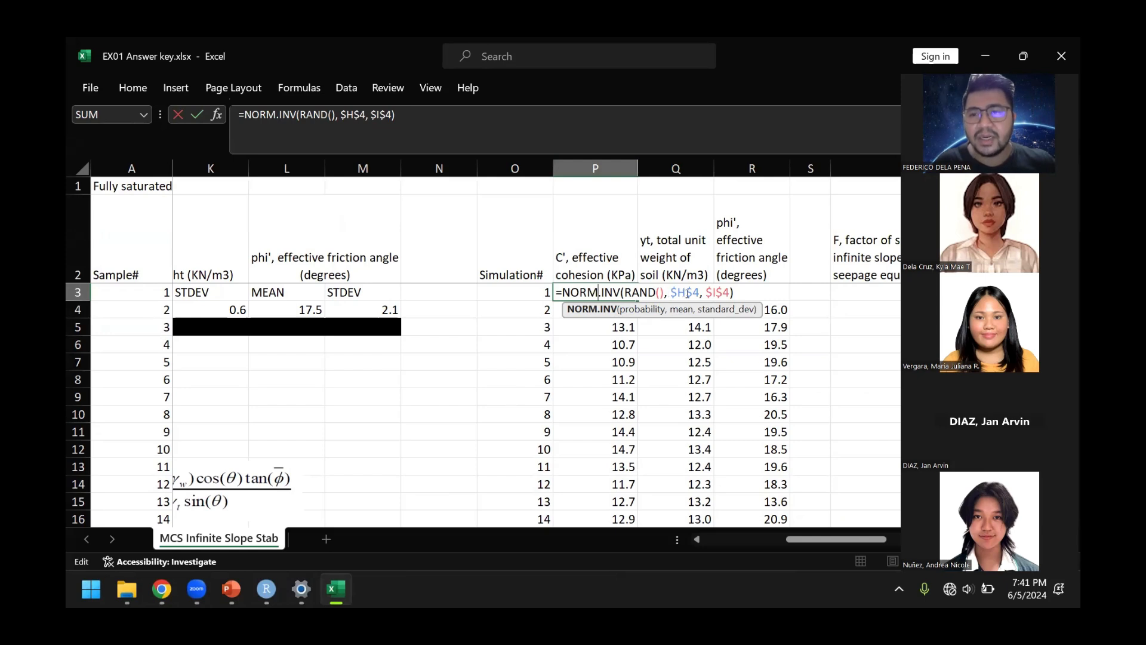
scroll(421, 365, "down", 1)
scroll(424, 349, "up", 1)
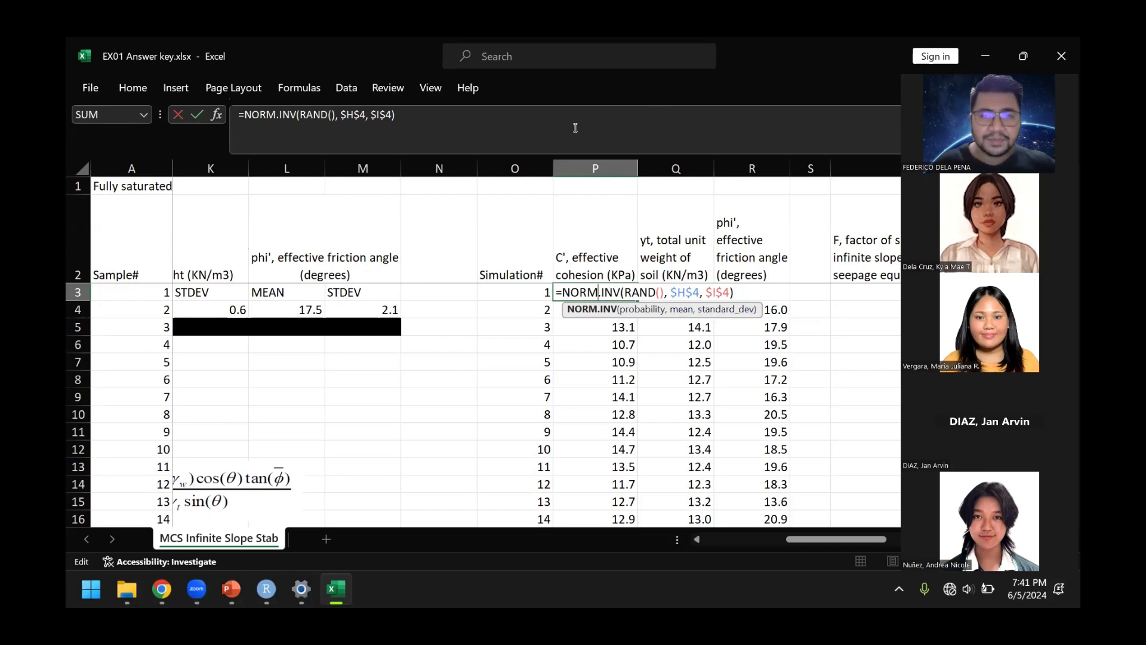
left_click(274, 446)
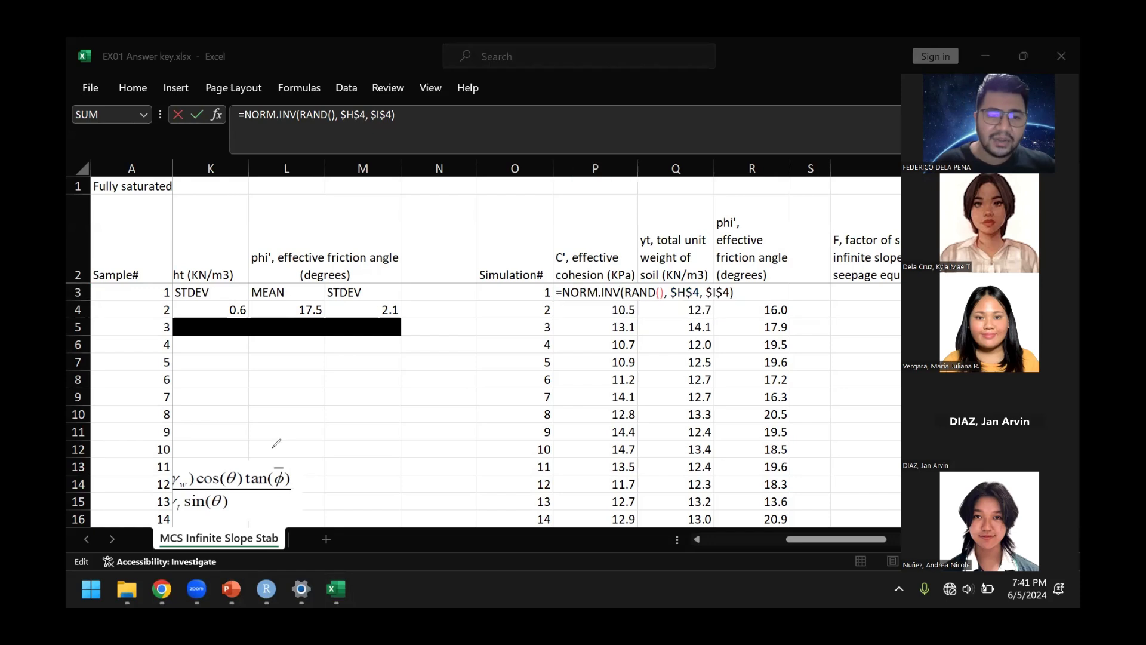
left_click_drag(279, 451, 443, 354)
mouse_move(280, 445)
left_mouse_down()
mouse_move(425, 350)
mouse_move(507, 452)
left_mouse_up()
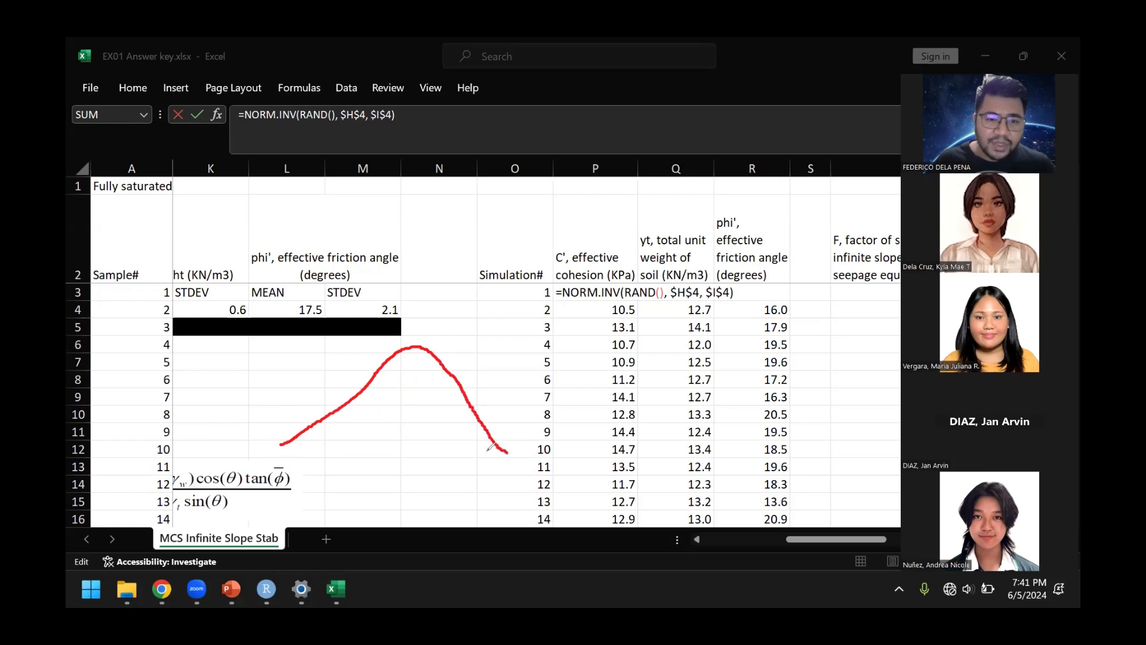
Draw axes labelled C' and P around the bell curve and extend the curve's right tail
mouse_move(285, 354)
left_mouse_down()
mouse_move(290, 468)
mouse_move(526, 477)
left_mouse_up()
mouse_move(409, 505)
left_mouse_down()
mouse_move(409, 522)
mouse_move(410, 508)
left_mouse_up()
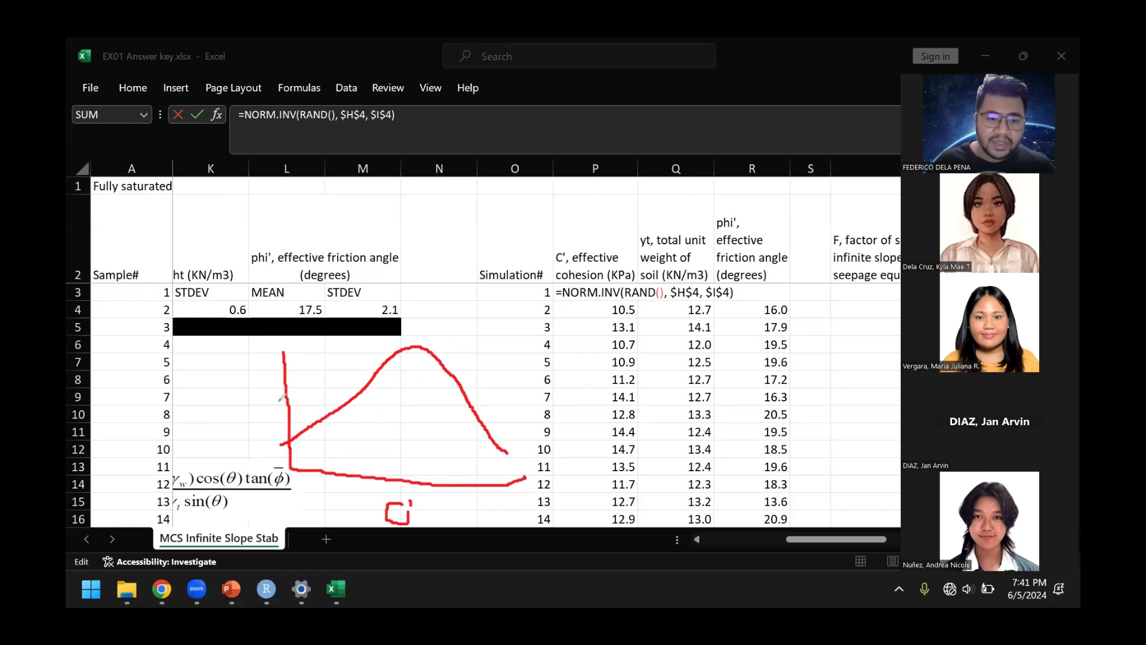
left_click(253, 424)
mouse_move(264, 397)
left_mouse_down()
mouse_move(256, 421)
mouse_move(250, 403)
mouse_move(262, 421)
left_mouse_up()
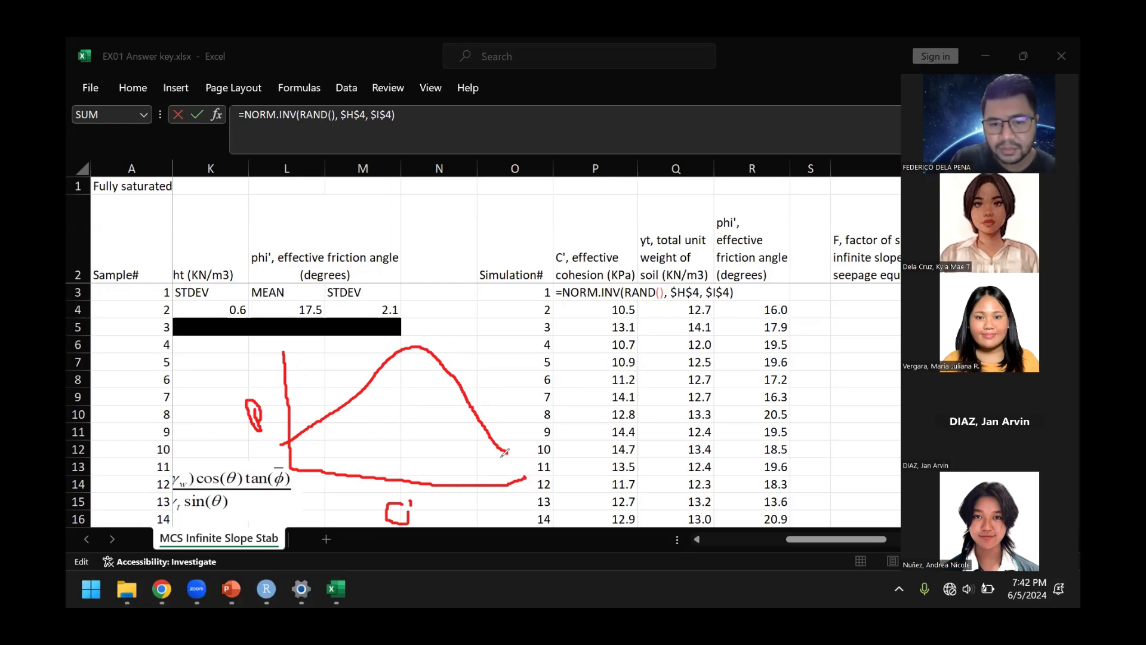
left_click_drag(506, 450, 521, 457)
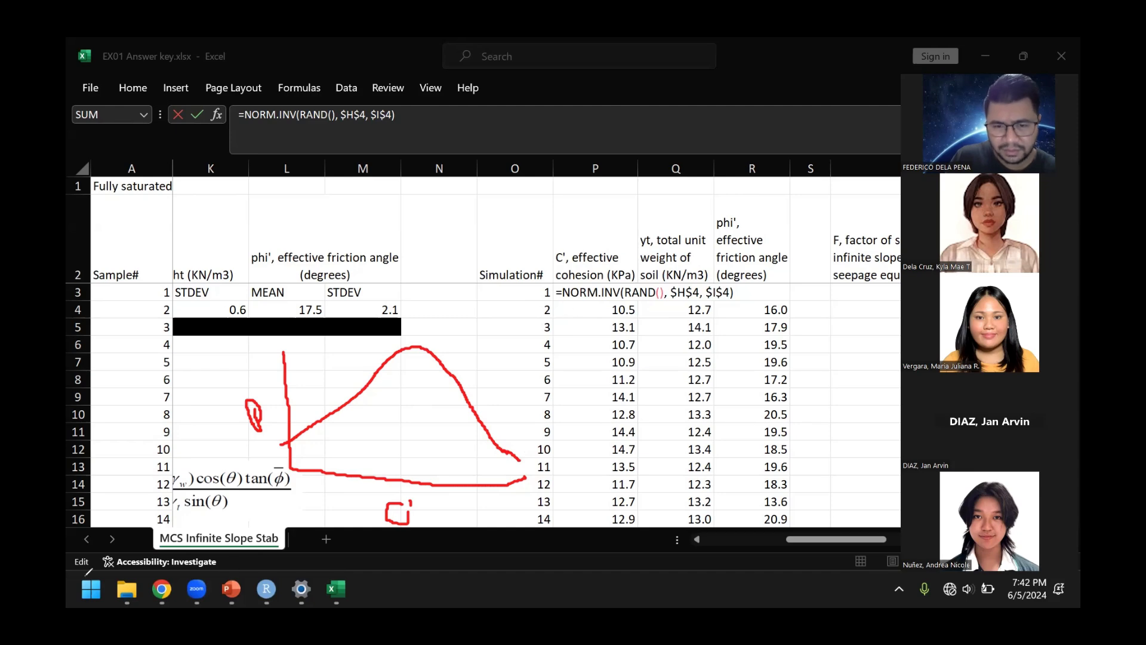
Re-enter the unchanged NORM.INV formula in P3 twice to regenerate the random parameters, and look over the simulated rows
left_click(609, 292)
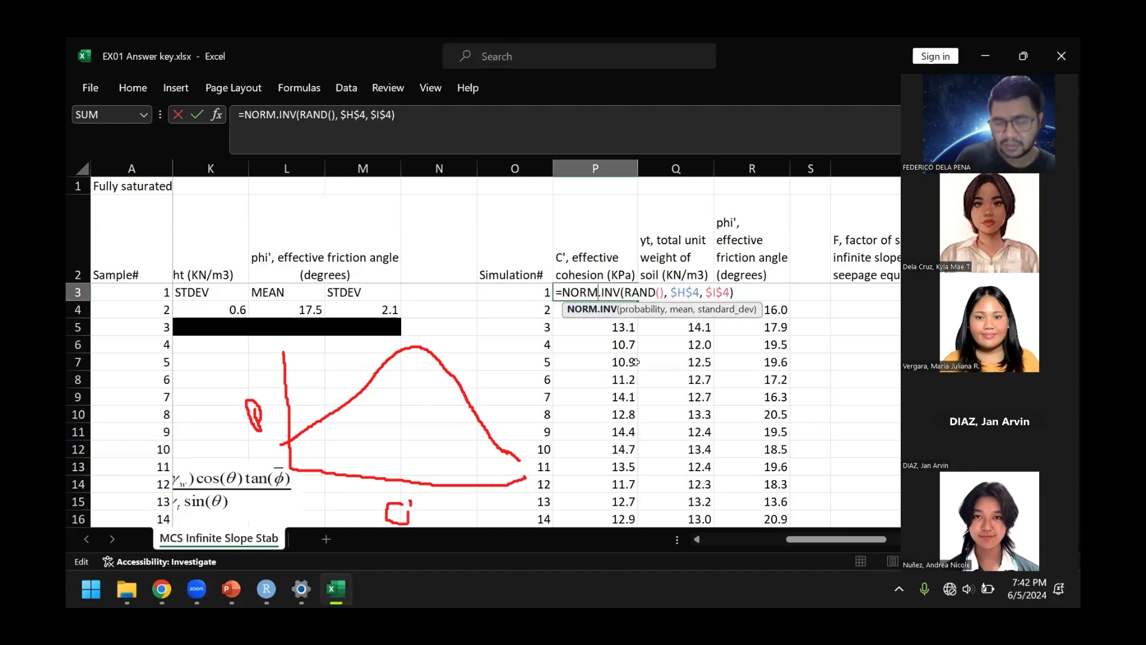
key("Return")
left_click(618, 293)
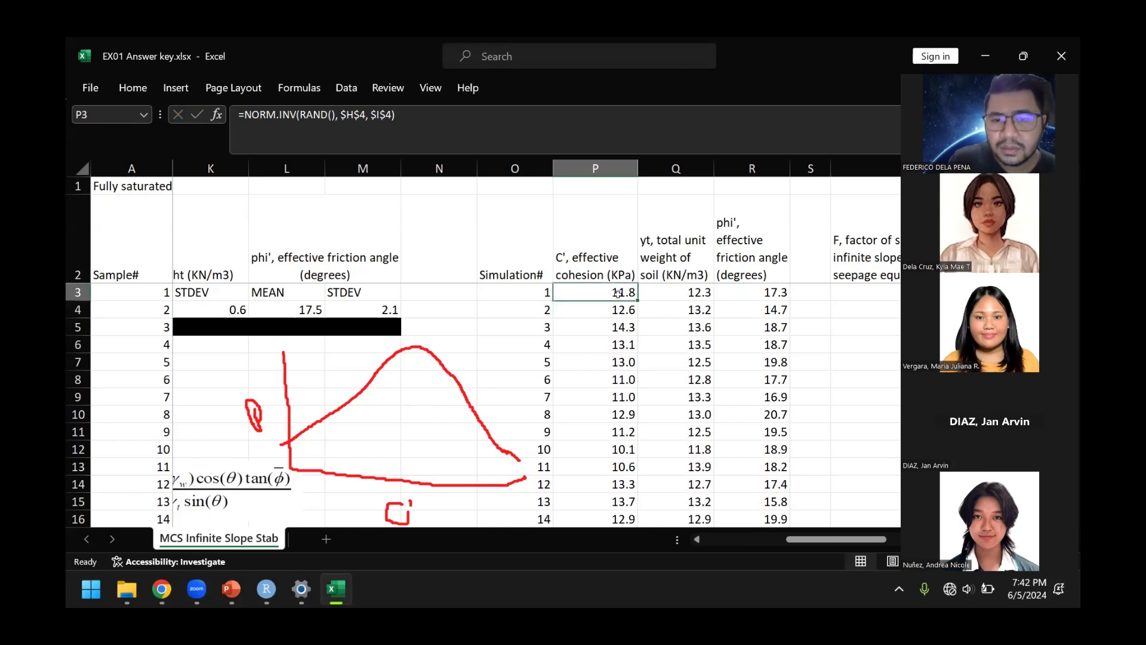
double_click(617, 292)
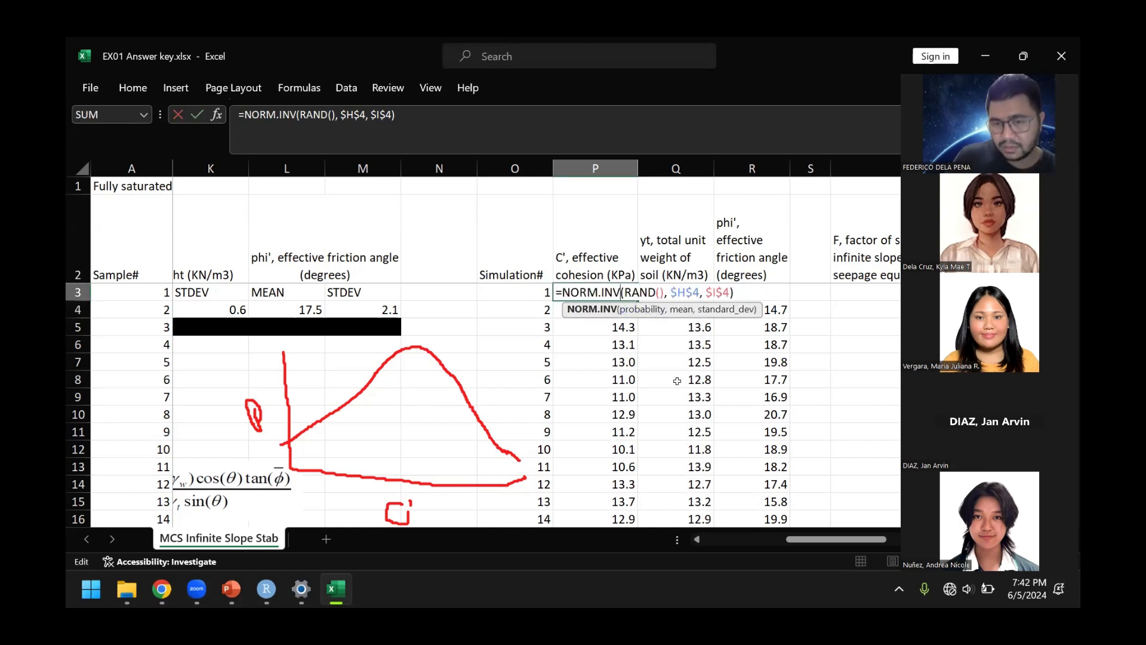
key("Return")
scroll(677, 381, "down", 2)
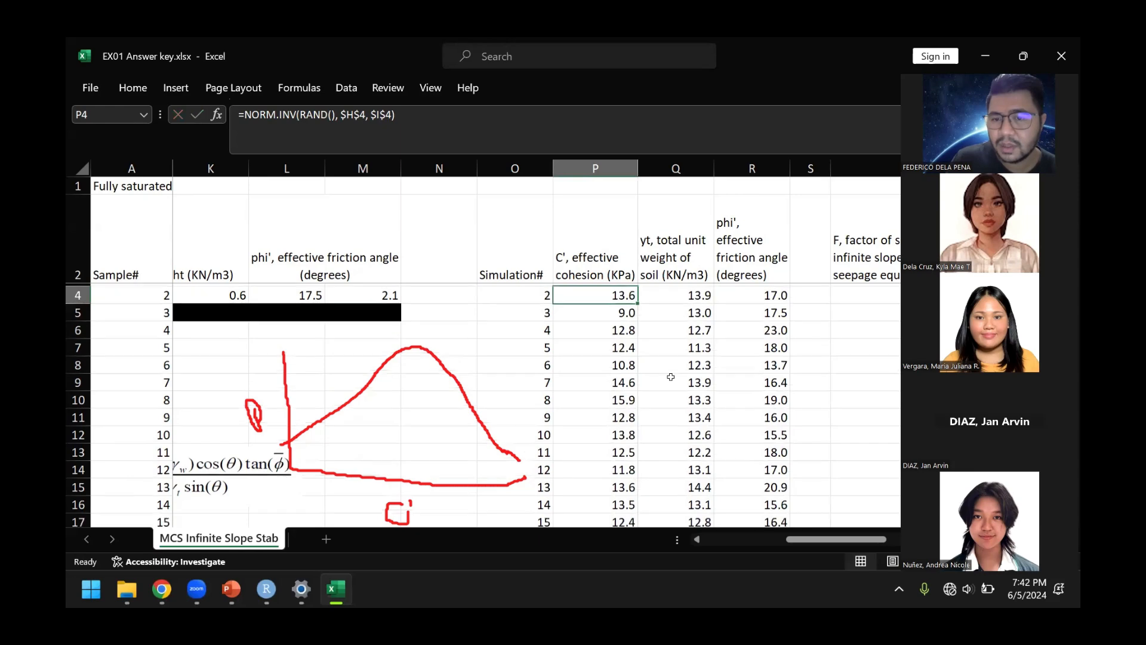
scroll(681, 375, "up", 2)
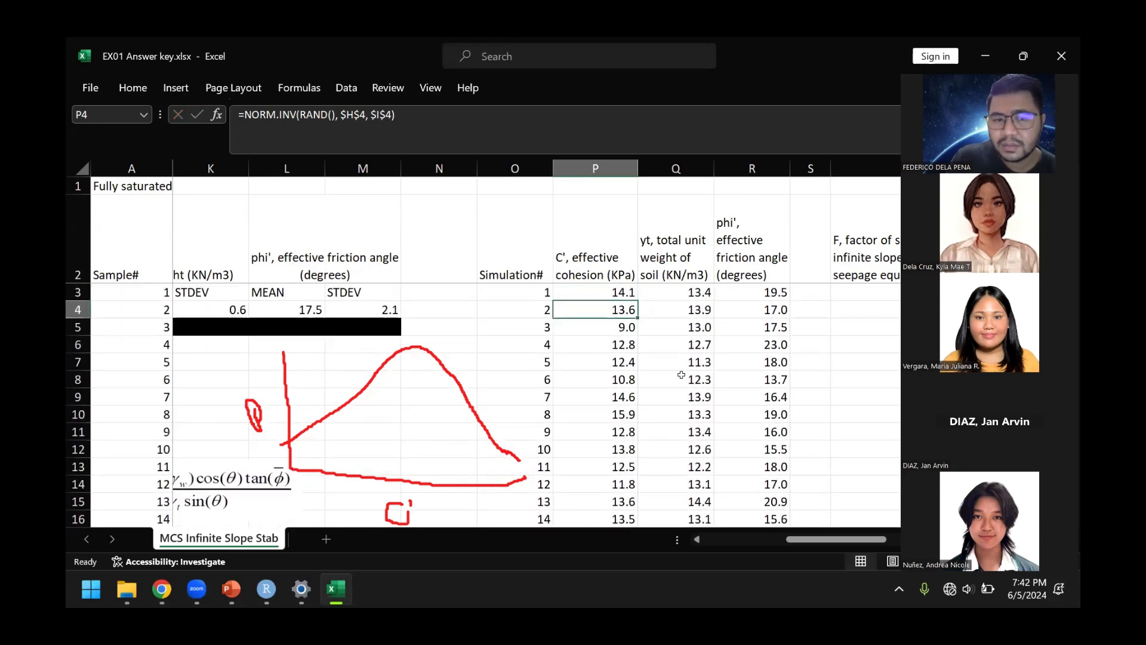
Relate the sketched bell curve to the first simulated cohesion in P3 and its NORM.INV formula
left_click(325, 203)
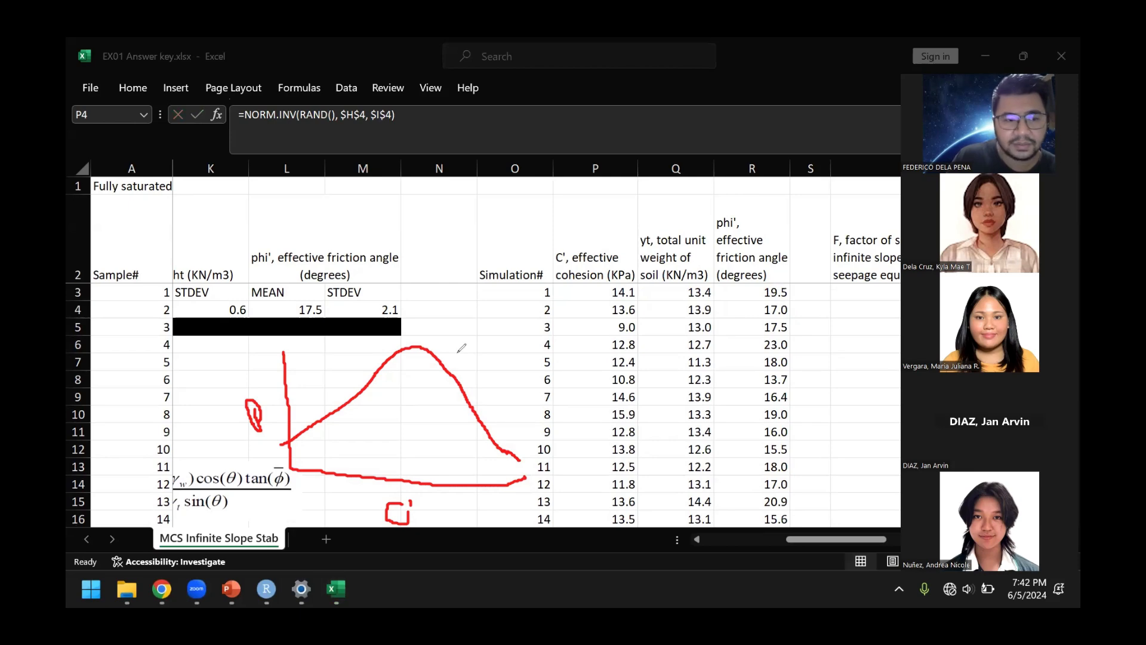
left_click(487, 328)
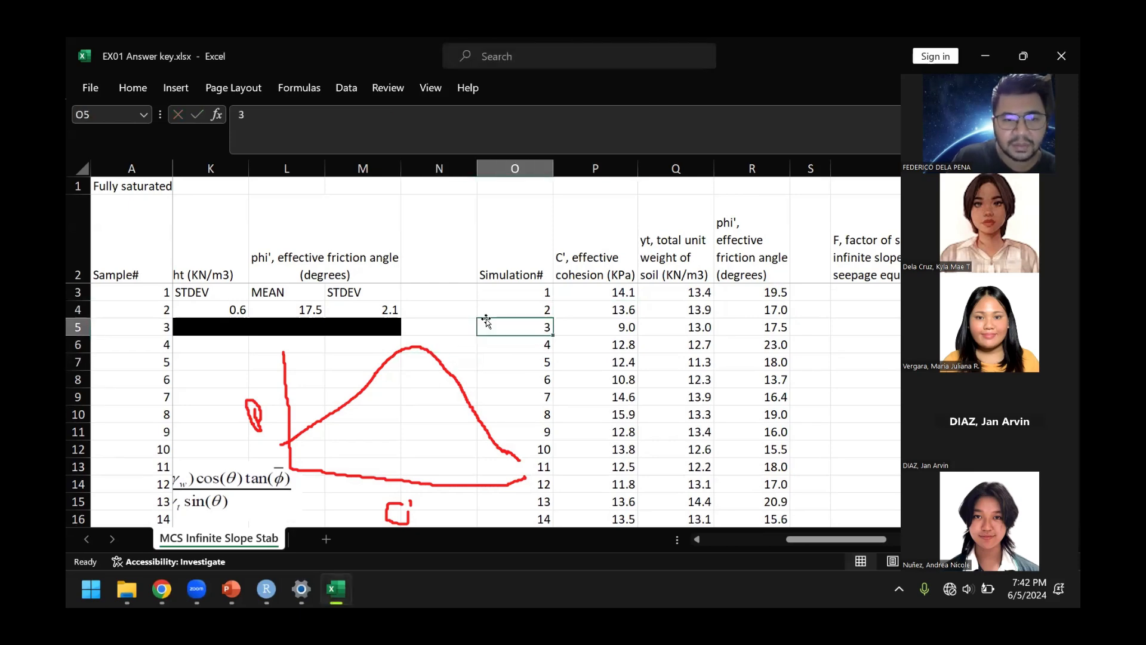
left_click(606, 292)
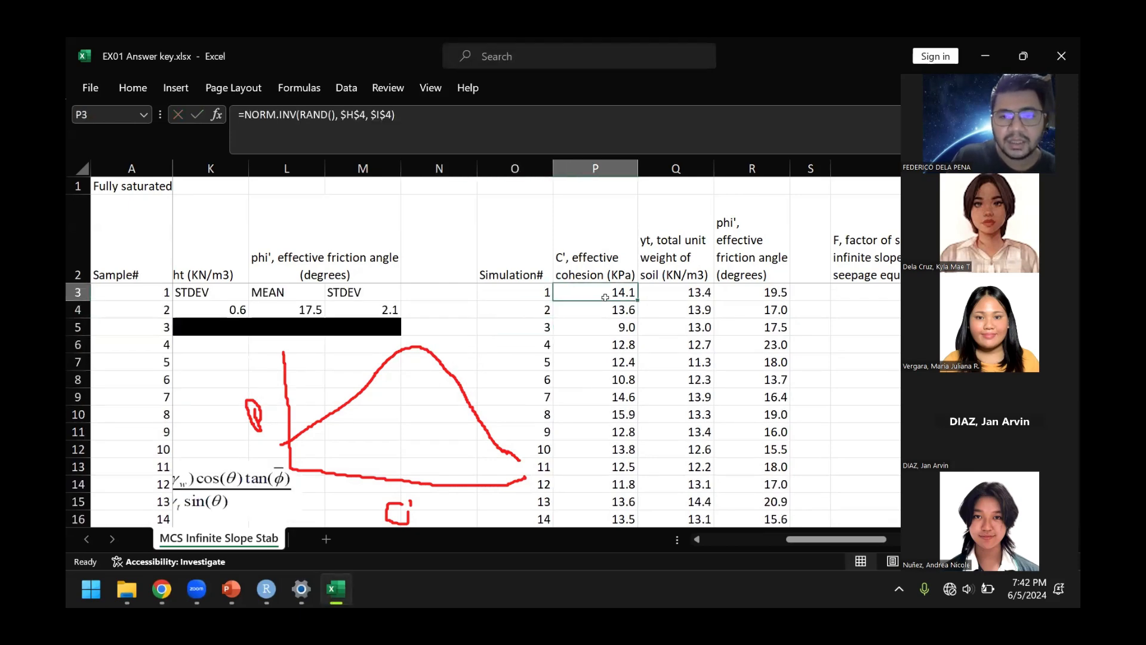
left_click(743, 111)
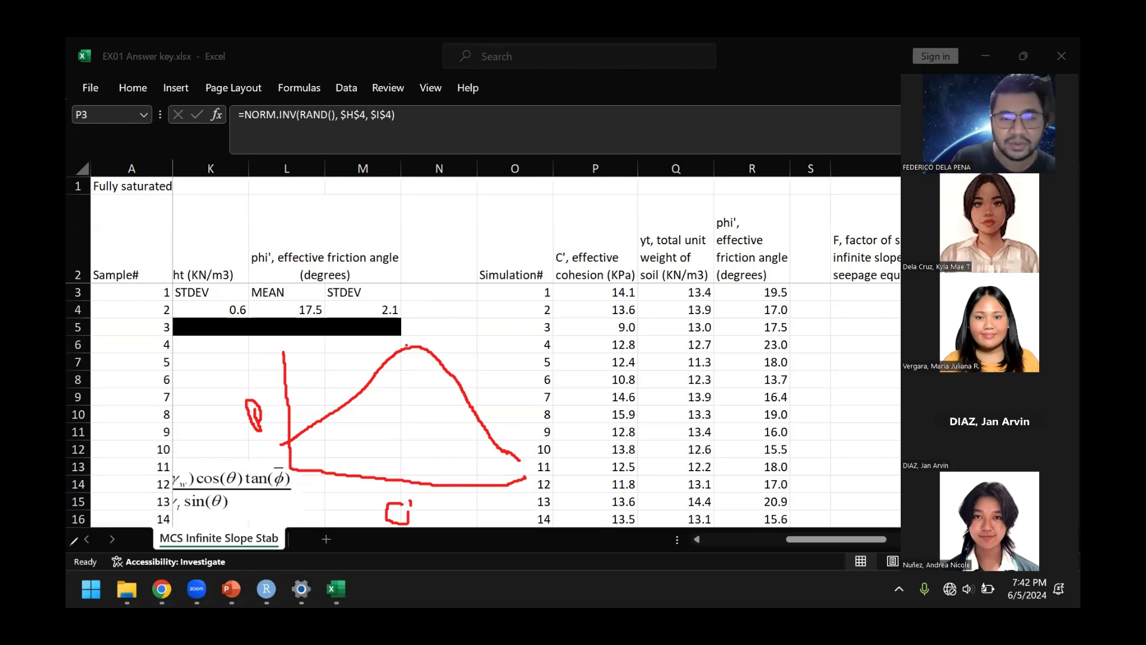
left_click(627, 287)
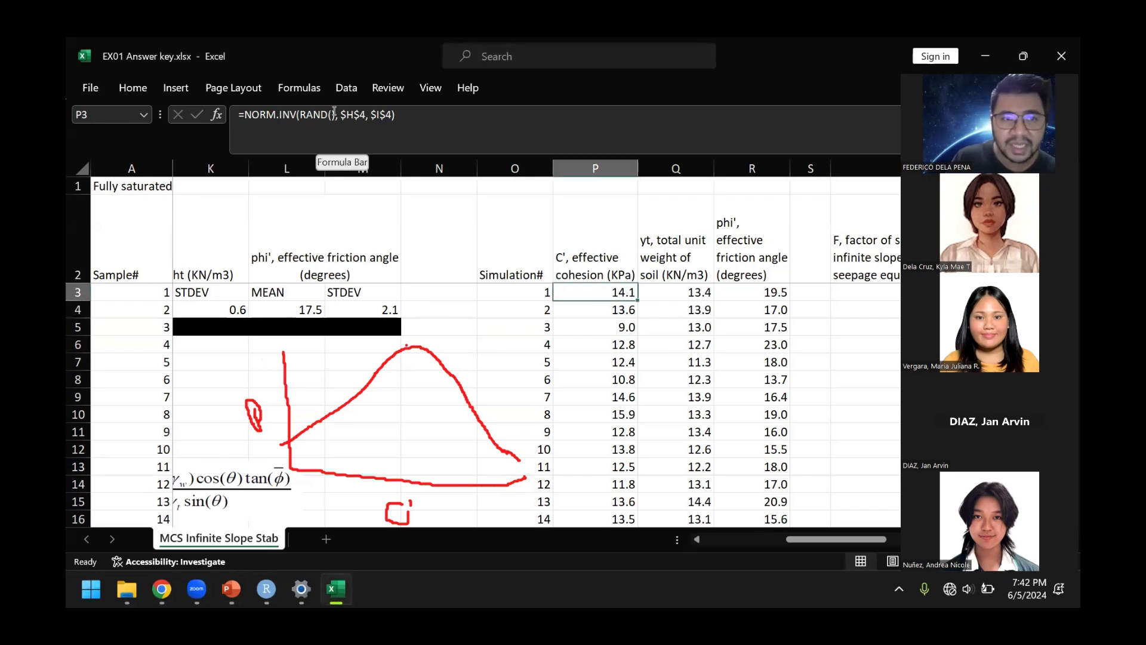
Replace RAND() with a fixed probability of 1 in P3's NORM.INV formula and reselect the cell
left_click(333, 113)
key("Delete")
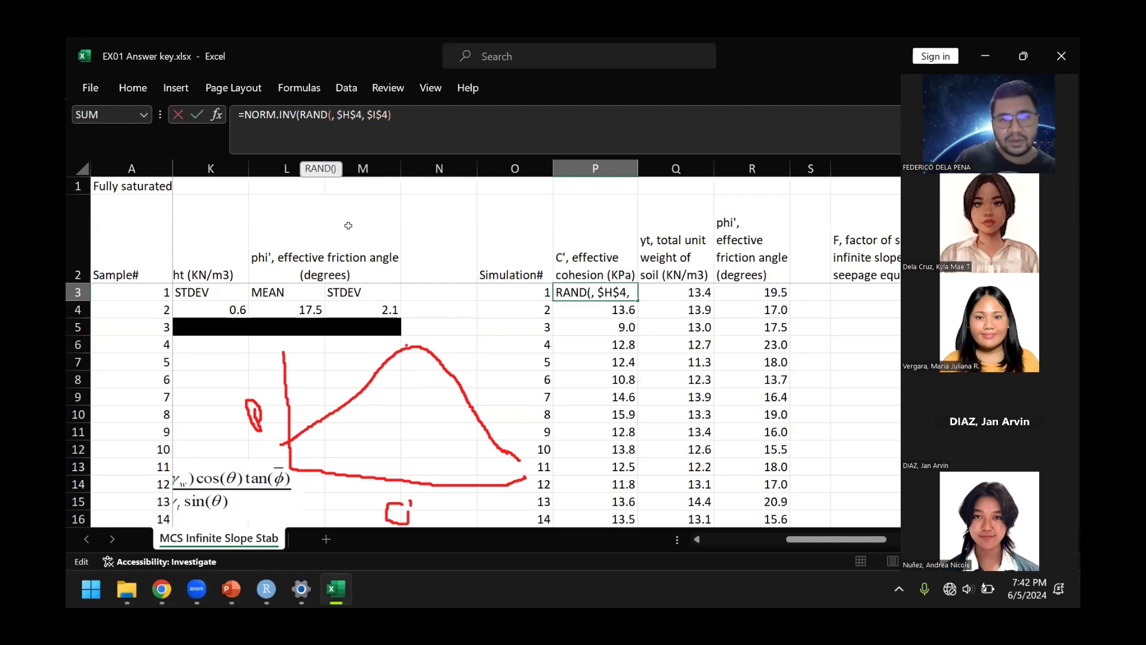
key("BackSpace")
key("BackSpace")
key("BackSpace")
key("BackSpace")
key("BackSpace")
type("1")
key("Return")
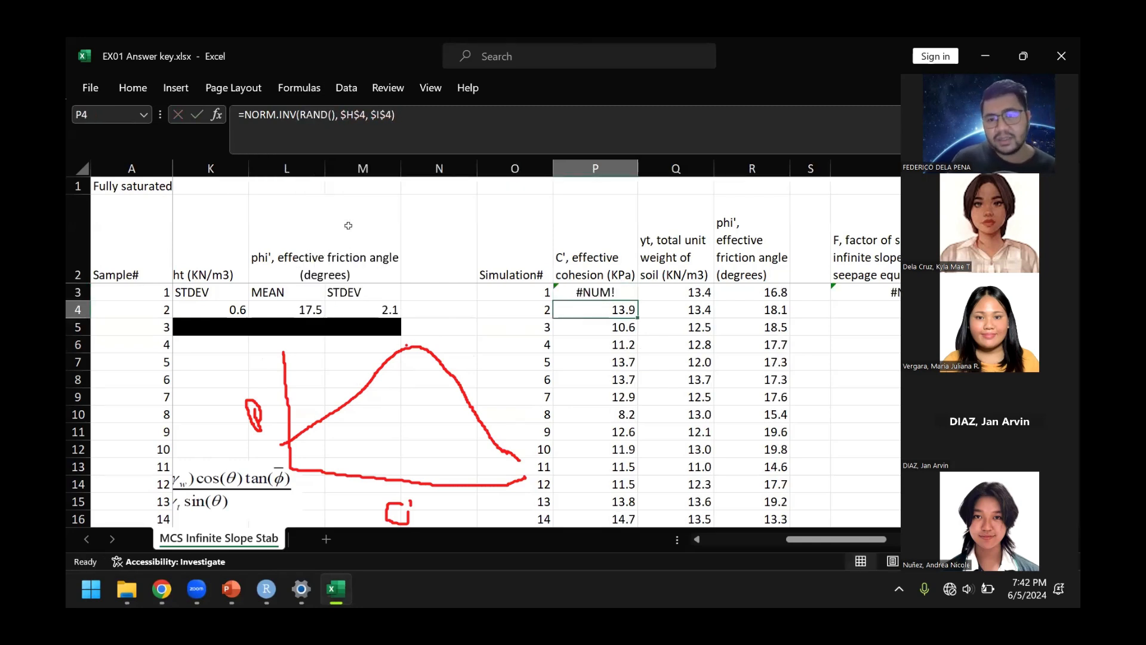
left_click(607, 291)
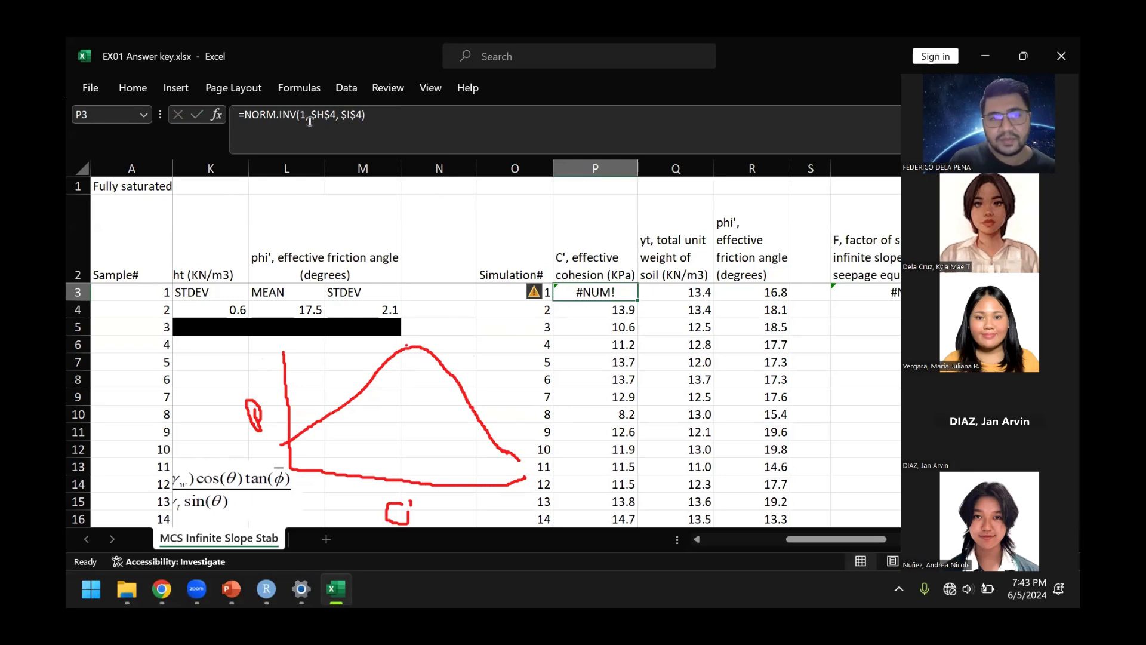
Set the probability in P3's NORM.INV formula to 0.9 and reselect the cell to check the resulting cohesion
left_click(309, 114)
key("Left")
key("BackSpace")
type("0.5")
key("Return")
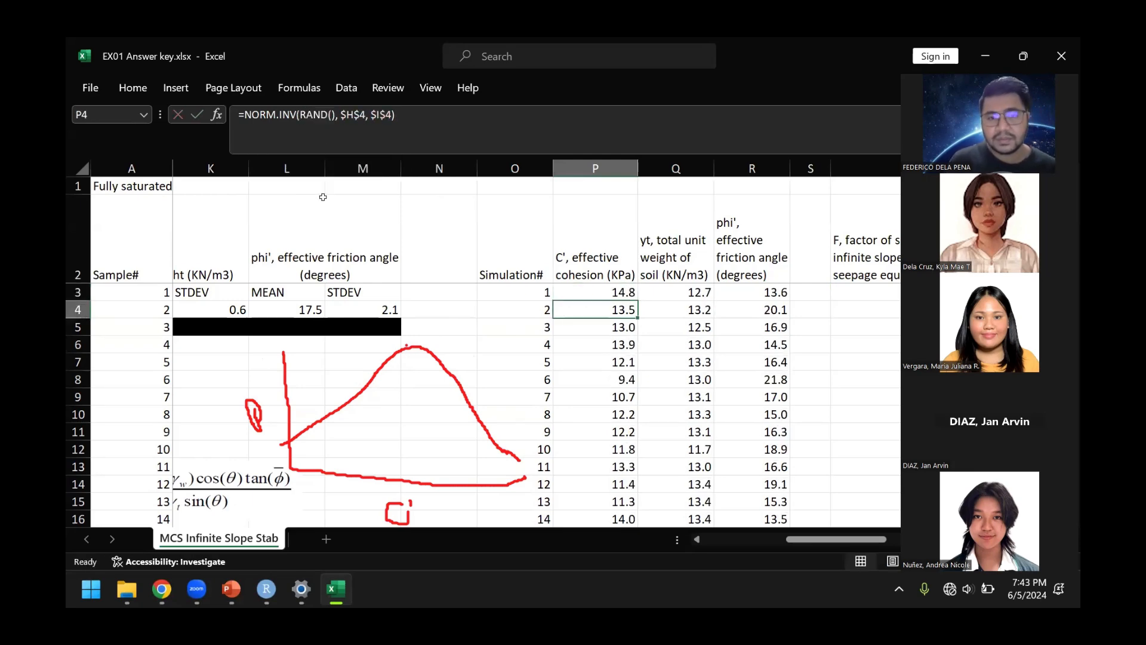
left_click(615, 290)
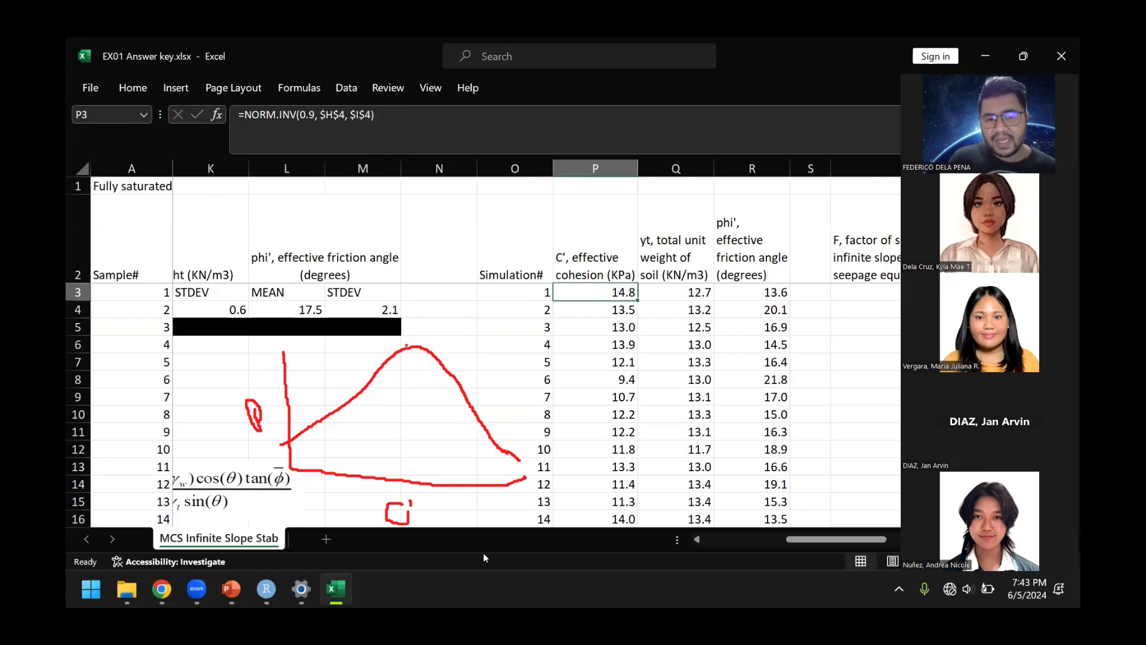
mouse_move(831, 538)
left_mouse_down()
mouse_move(770, 537)
mouse_move(829, 532)
left_mouse_up()
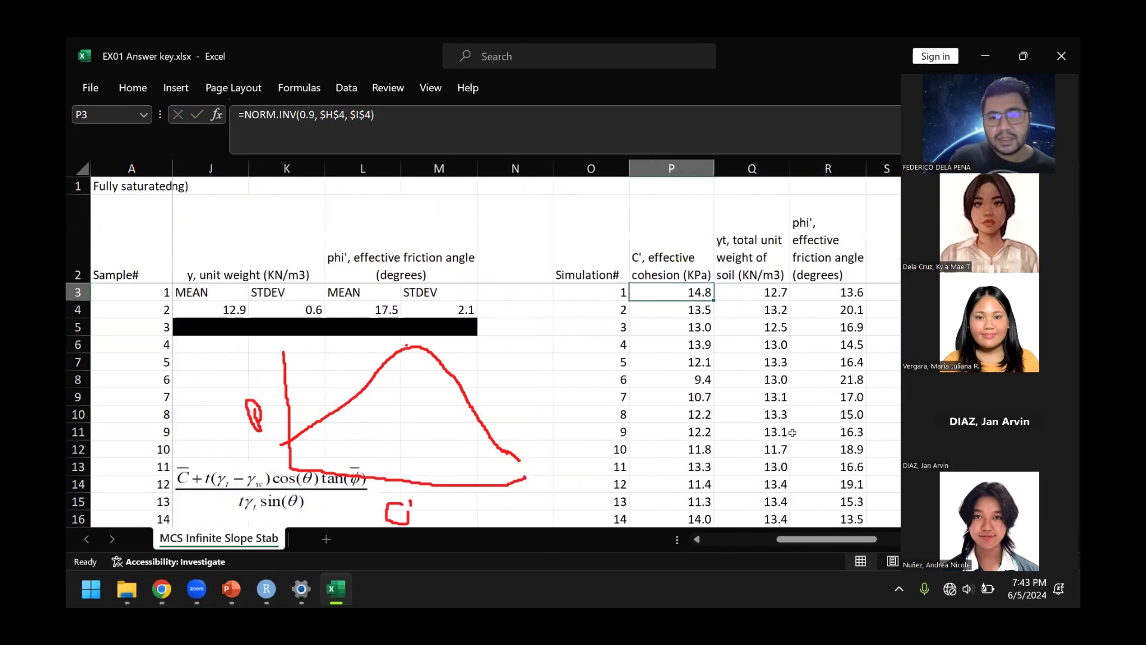
Change the probability in P3's NORM.INV formula to 0.1 and reselect the cell
left_click(310, 116)
key("shift+Right")
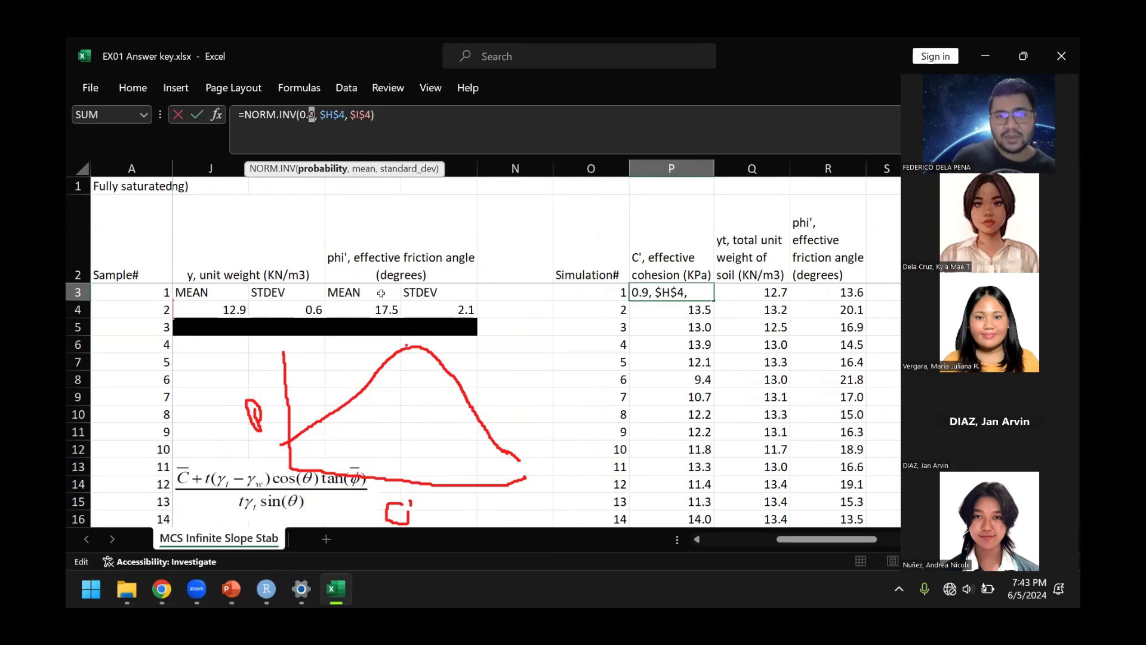
key("Return")
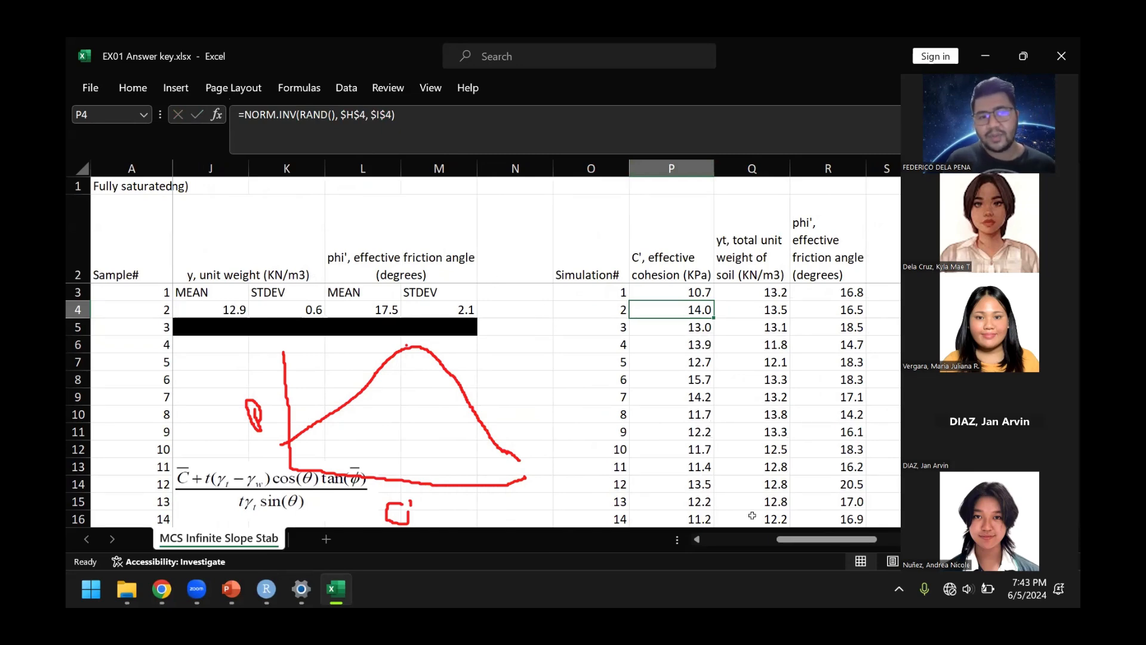
mouse_move(827, 539)
left_mouse_down()
mouse_move(803, 539)
mouse_move(827, 539)
left_mouse_up()
left_click(707, 290)
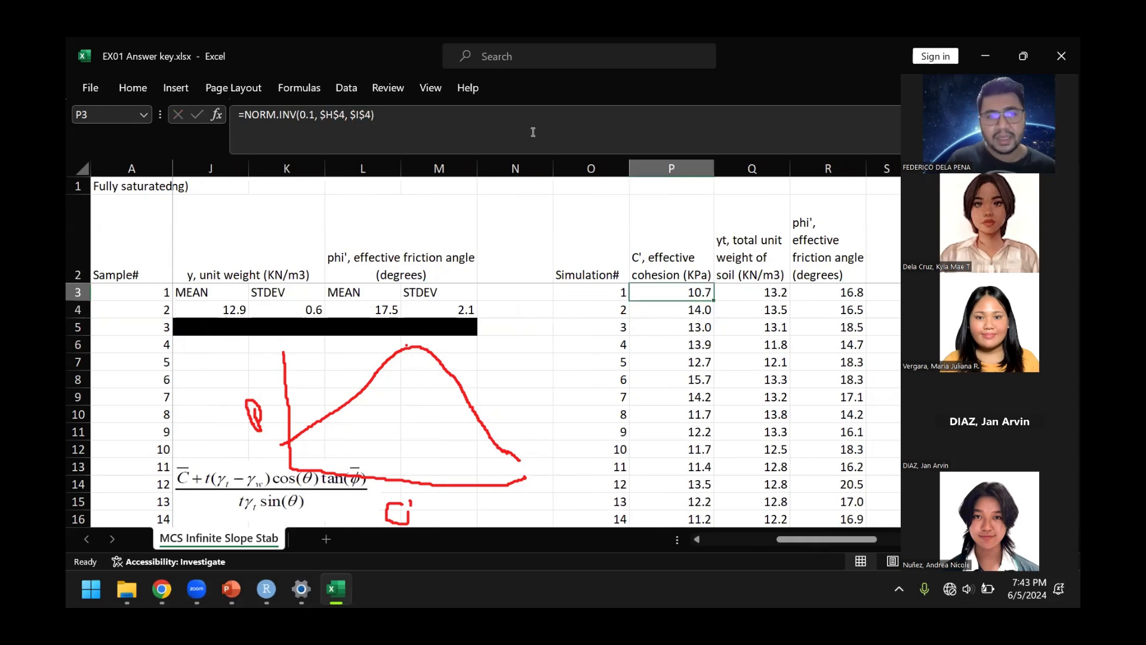
Clear the probability argument from P3's NORM.INV formula and highlight the mean and standard deviation references $H$4 and $I$4
left_click(314, 115)
key("BackSpace")
key("BackSpace")
key("BackSpace")
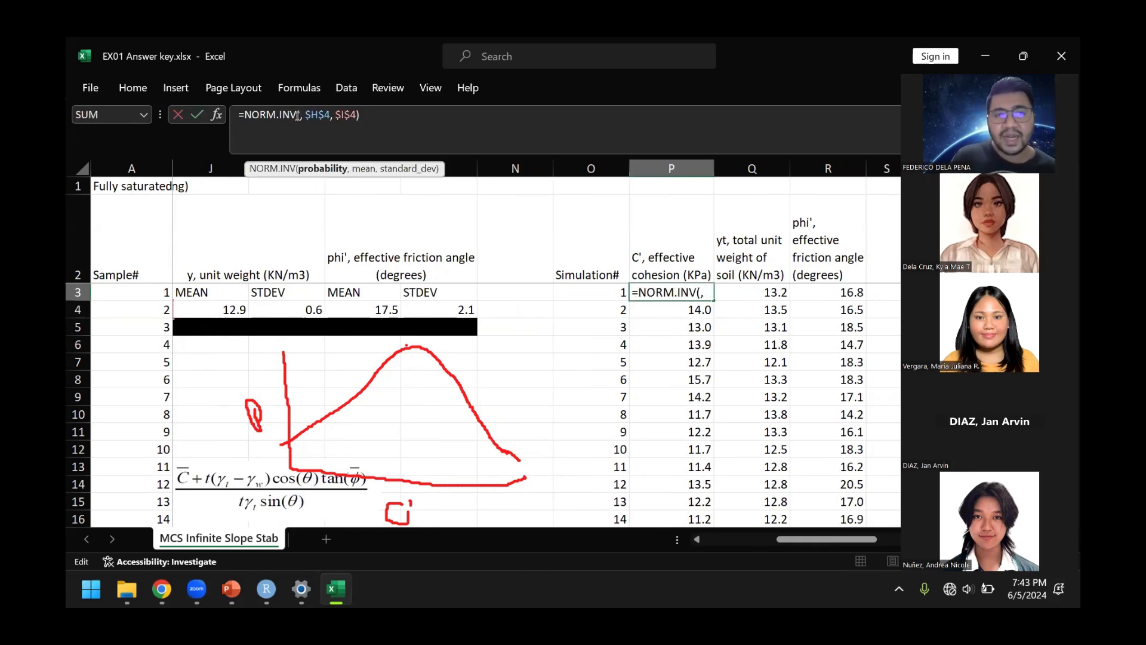
left_click(425, 111)
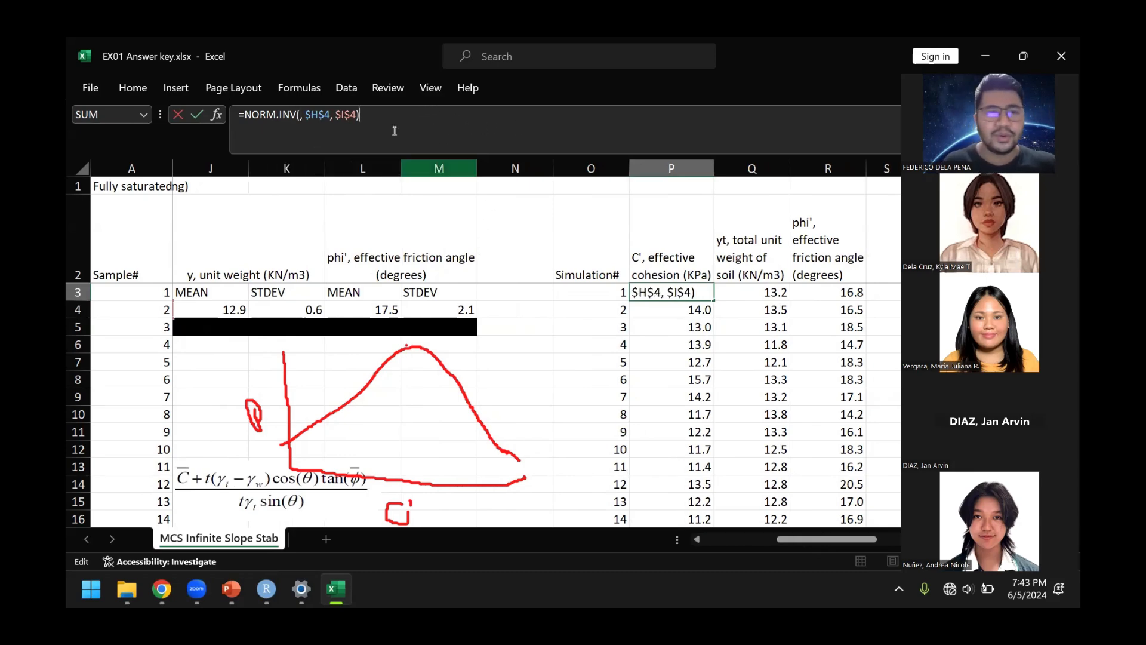
left_click_drag(358, 118, 297, 119)
left_click_drag(377, 114, 304, 112)
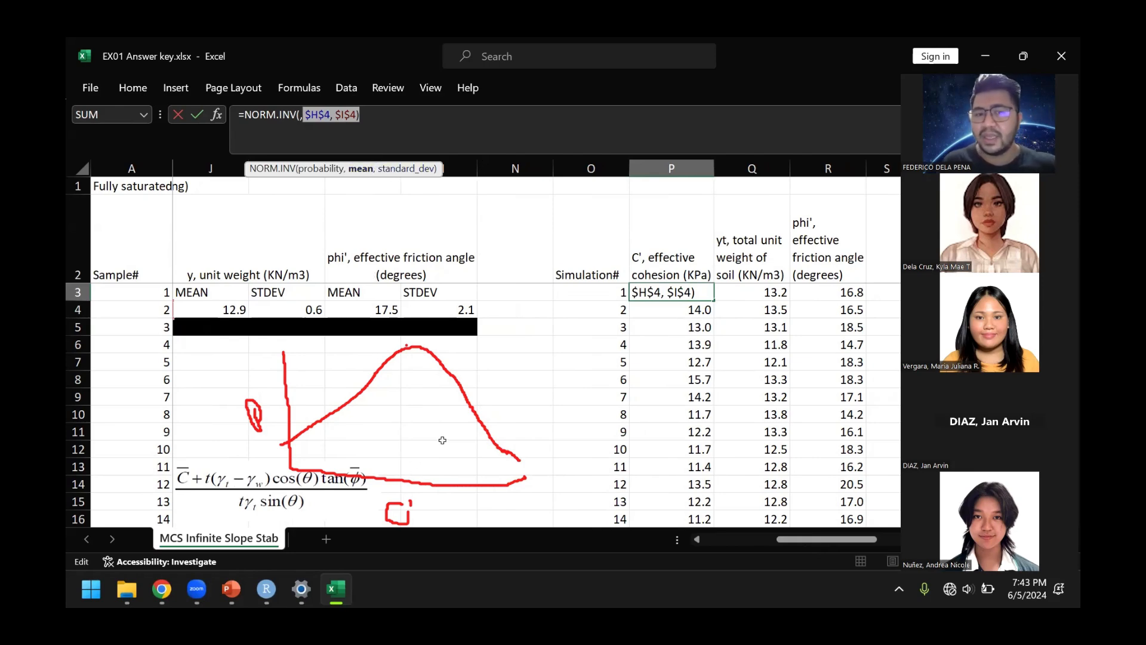
Mark the bell curve's peak with short strokes and its lower left and right flanks with dots
left_click(679, 195)
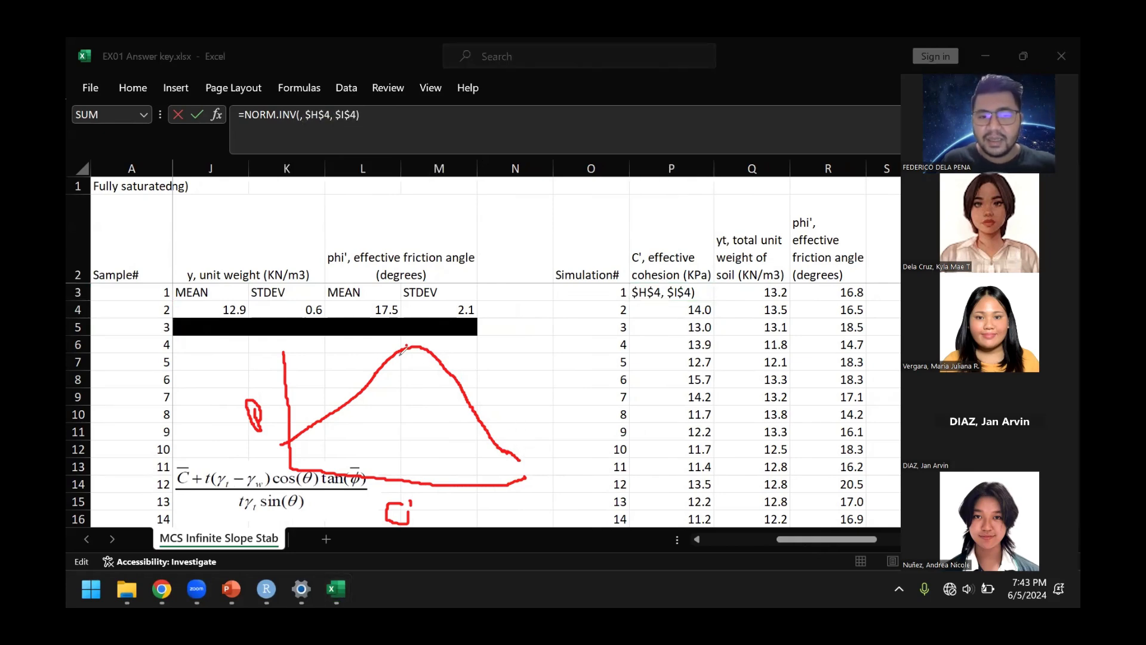
mouse_move(376, 354)
left_mouse_down()
mouse_move(416, 345)
mouse_move(420, 362)
left_mouse_up()
left_click(311, 422)
left_click(481, 383)
left_click(492, 415)
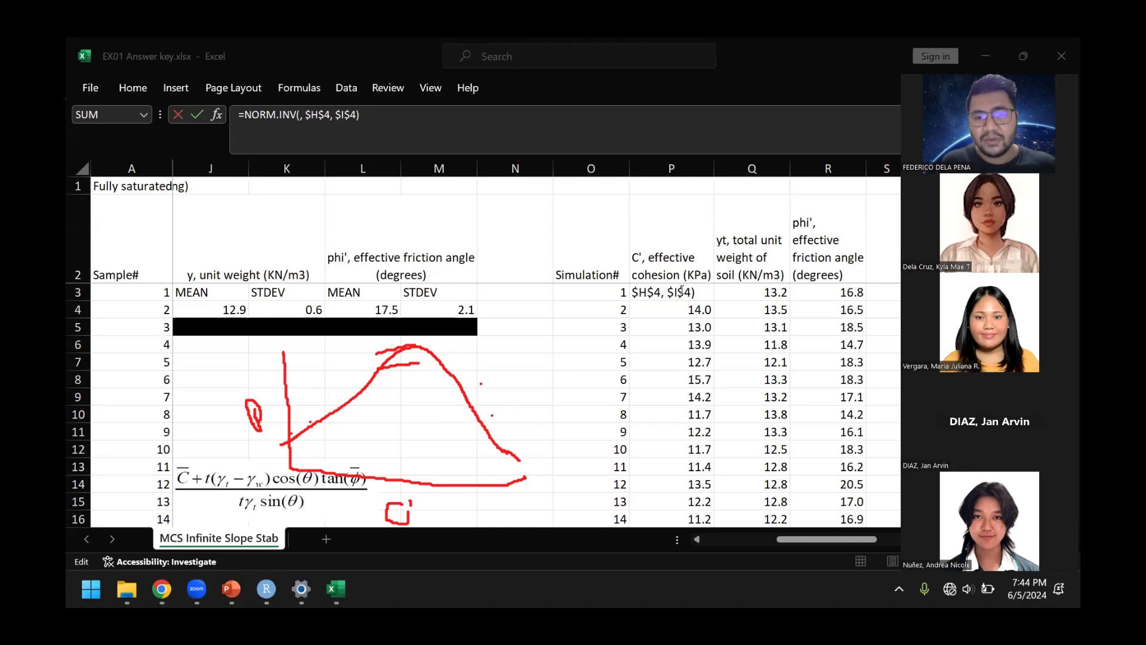
Examine the empty probability argument and the $H$4 mean reference in P3's open formula alongside the cohesion statistics
left_click(682, 291)
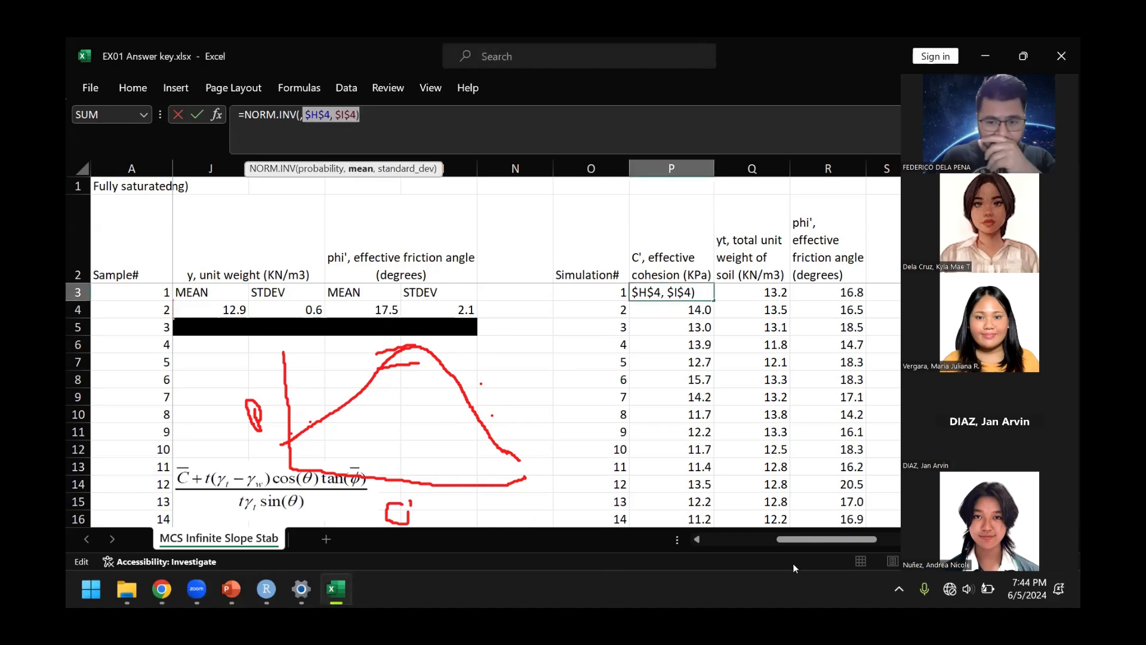
left_click_drag(813, 539, 806, 540)
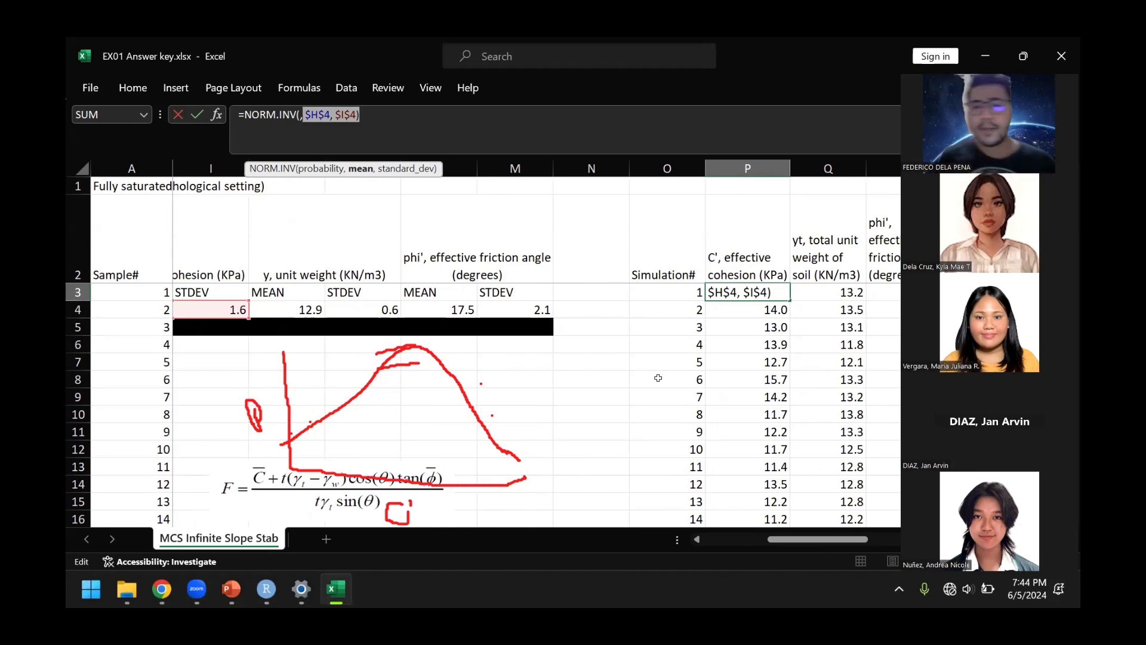
left_click(774, 295)
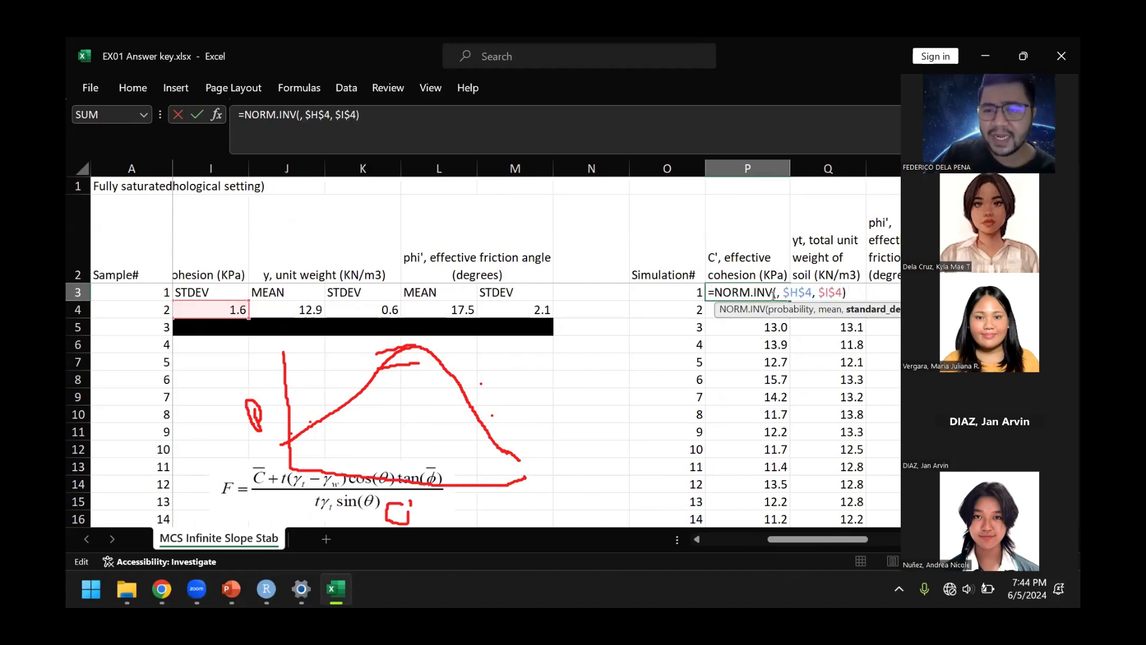
left_click(779, 293)
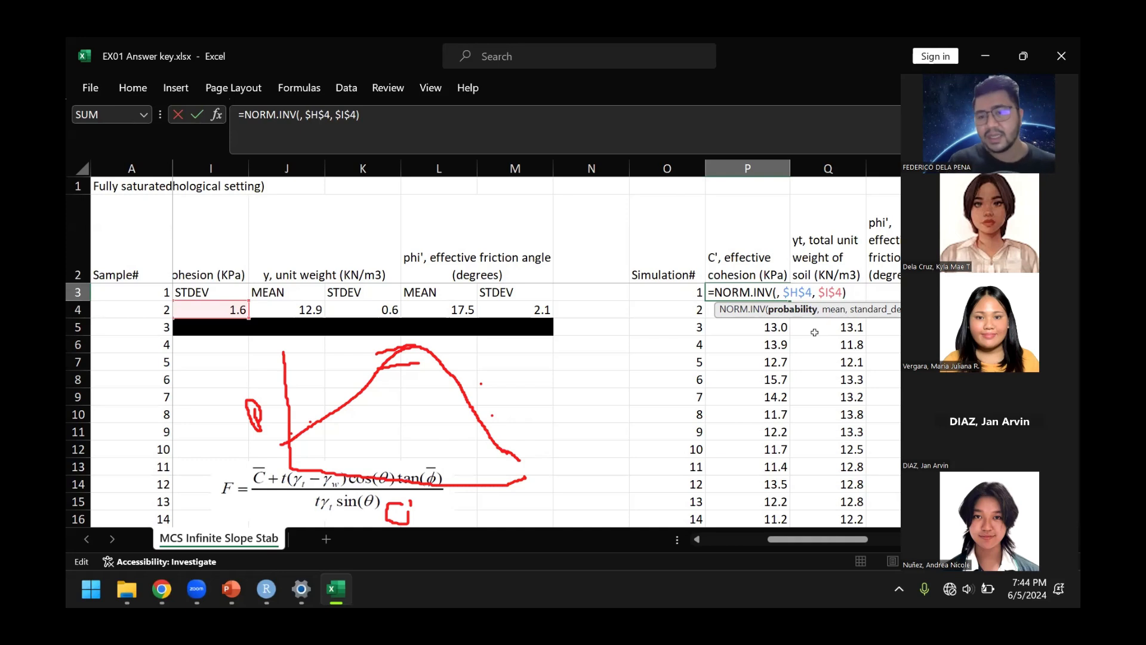
left_click(805, 293)
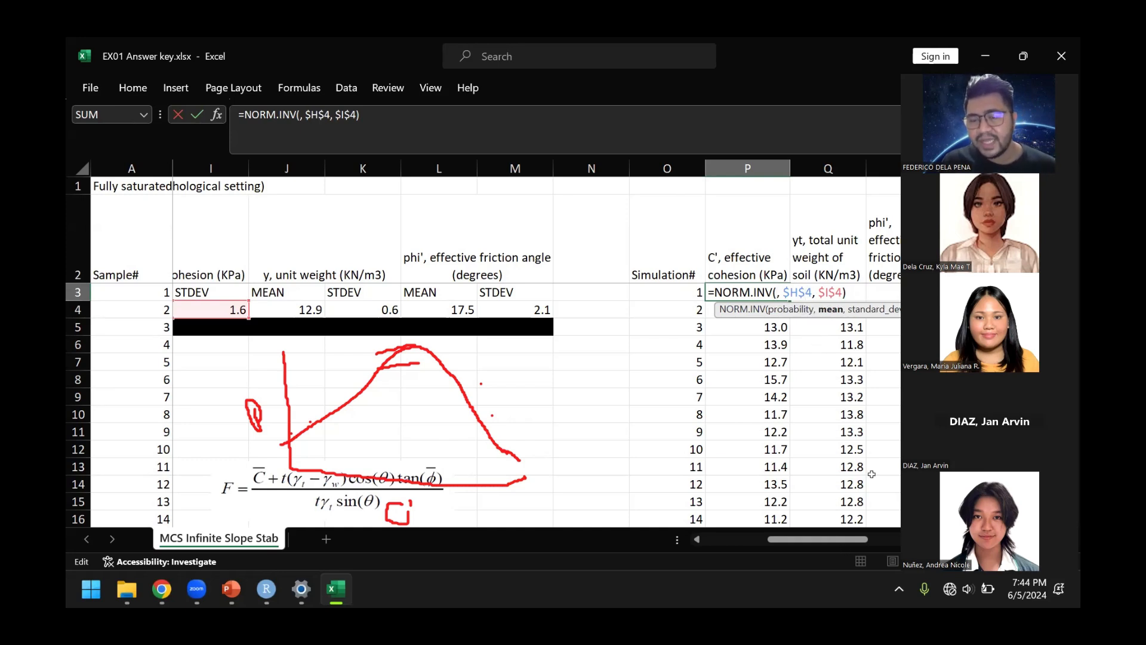
left_click_drag(849, 539, 878, 537)
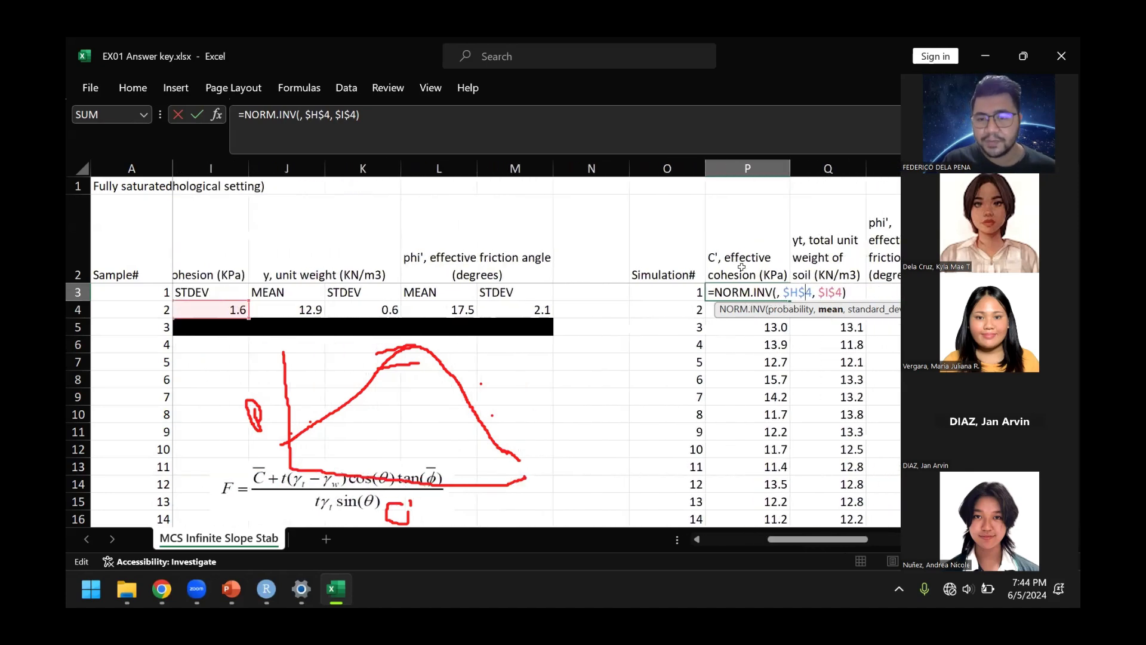
Enter RAND() as the probability in P3's formula, giving =NORM.INV(RAND(), $H$4, $I$4)
left_click(779, 293)
type("ran")
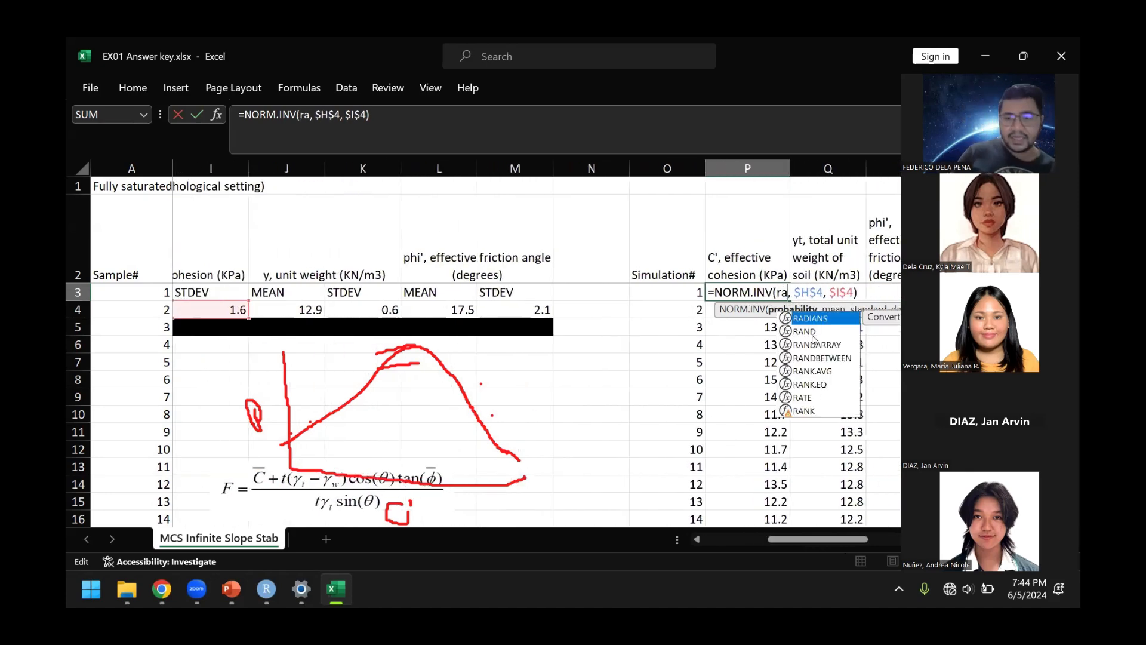
type("()")
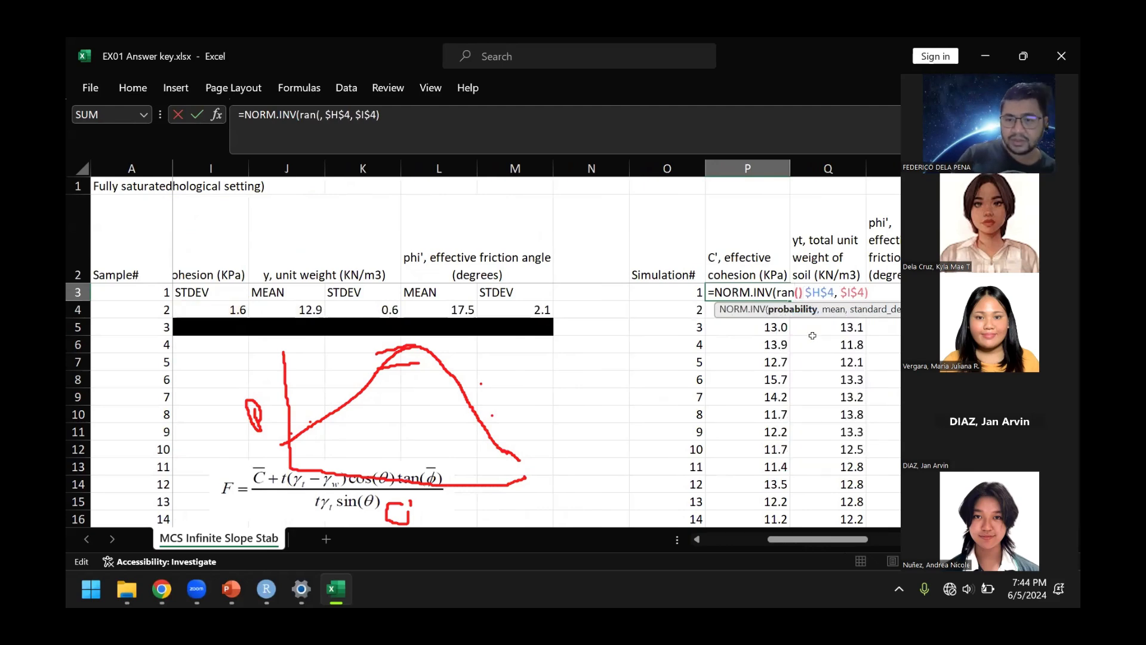
key("BackSpace")
key("BackSpace")
type("D")
key("BackSpace")
type("D")
key("BackSpace")
key("BackSpace")
key("BackSpace")
key("BackSpace")
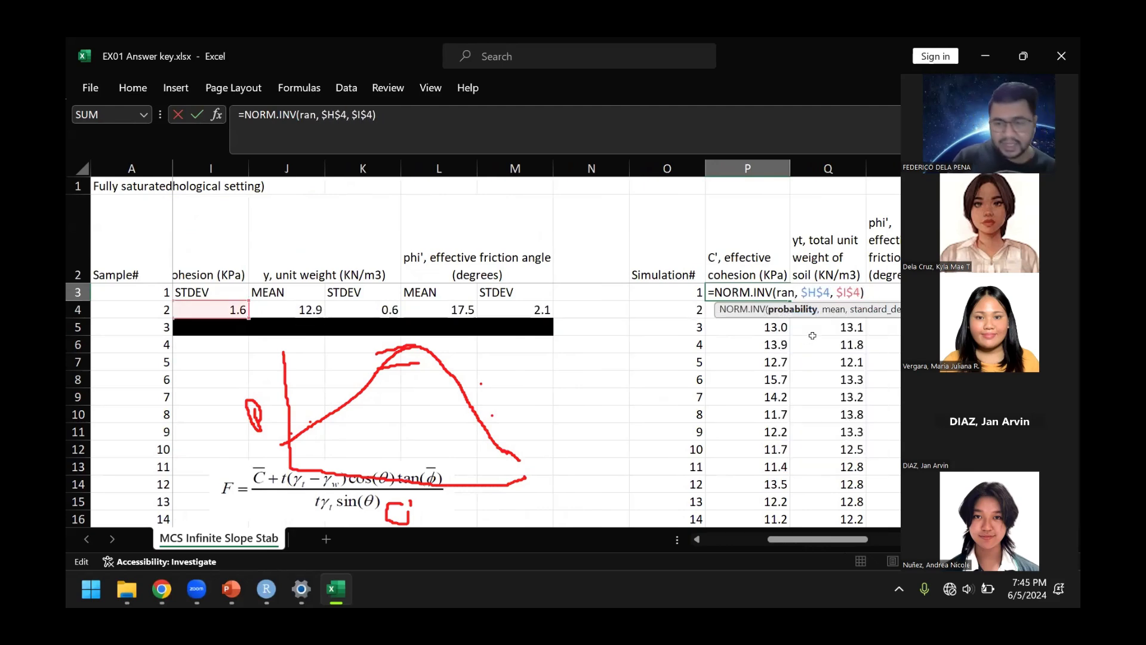
type("R")
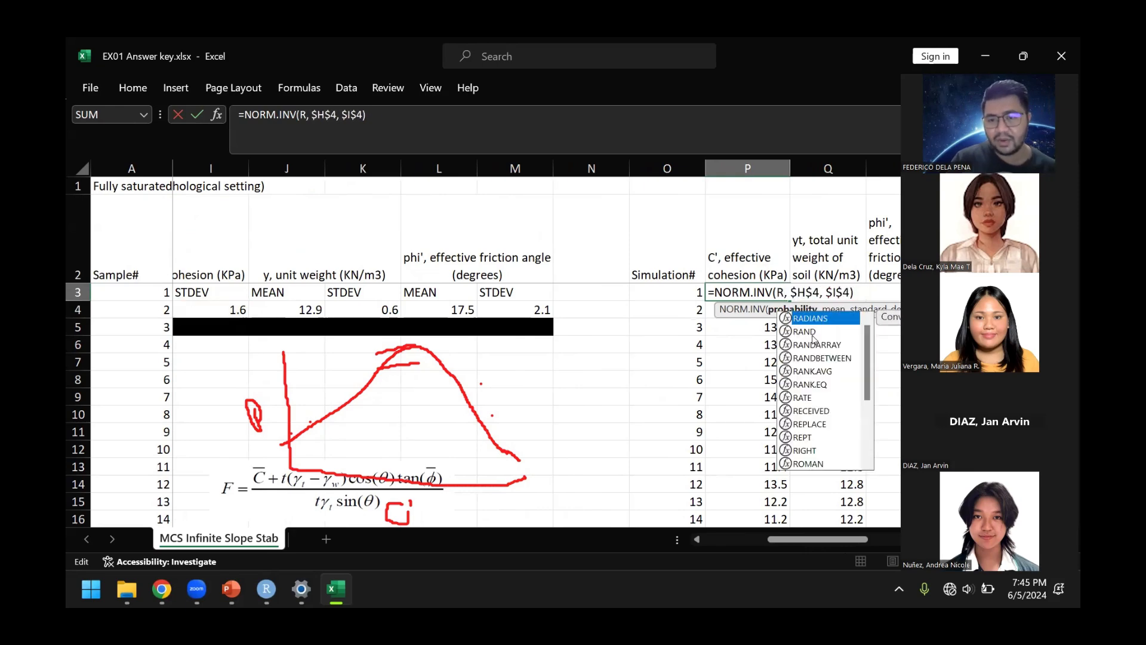
type("AND()")
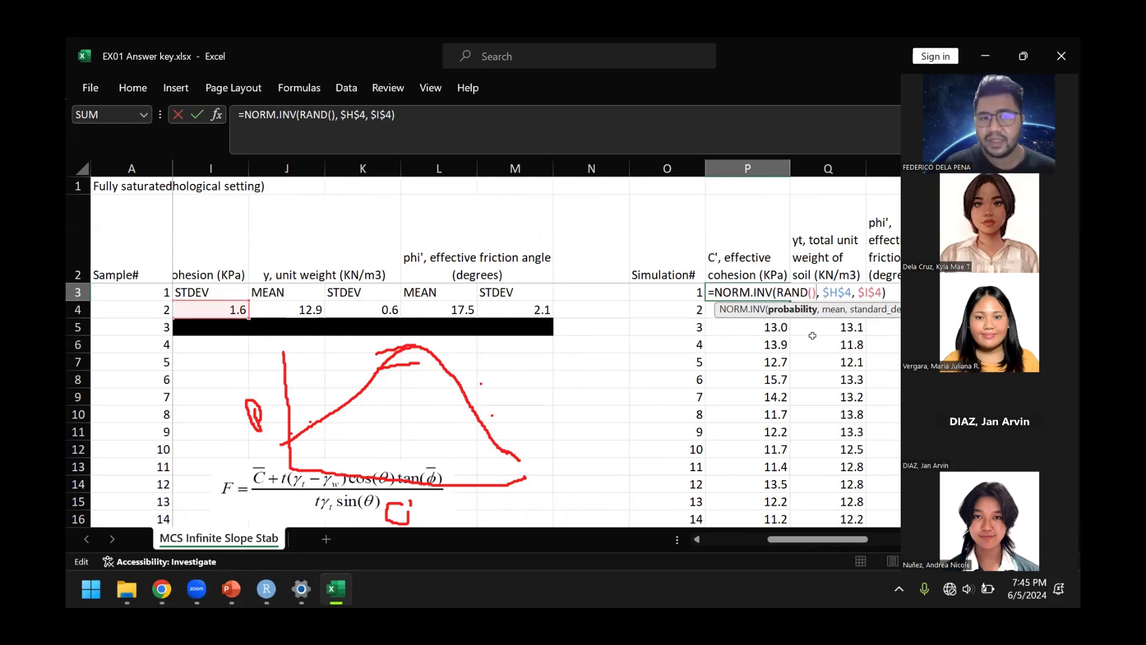
key("Return")
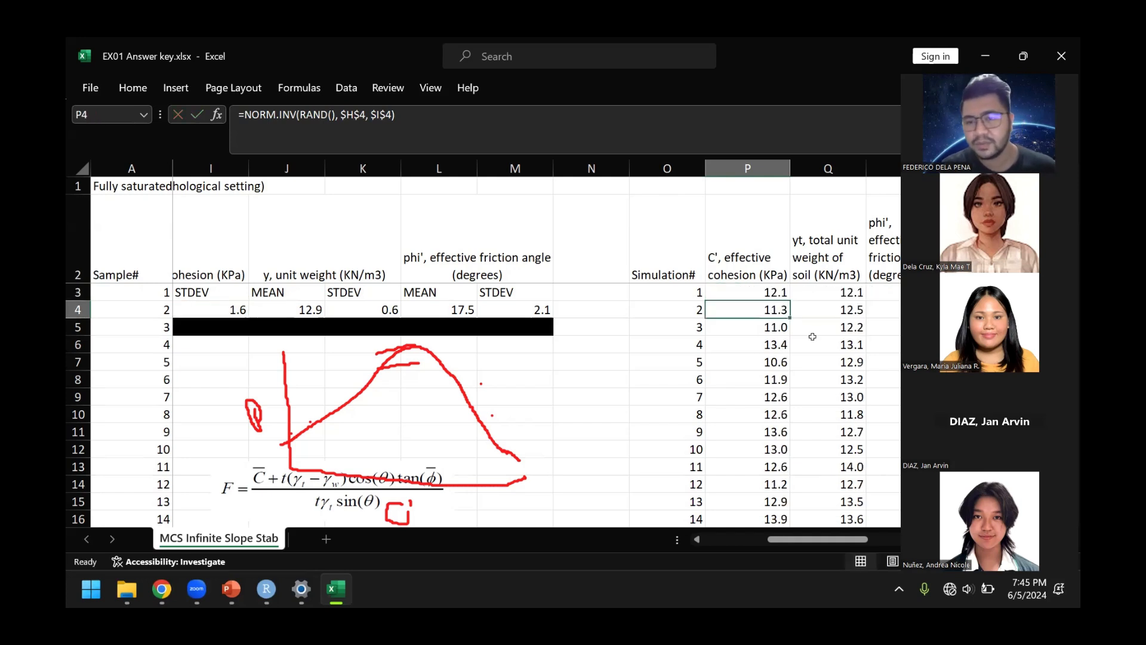
Fill P3's NORM.INV formula down the effective cohesion column for all simulations, repeating the fill to demonstrate it
left_click(776, 280)
left_click(780, 292)
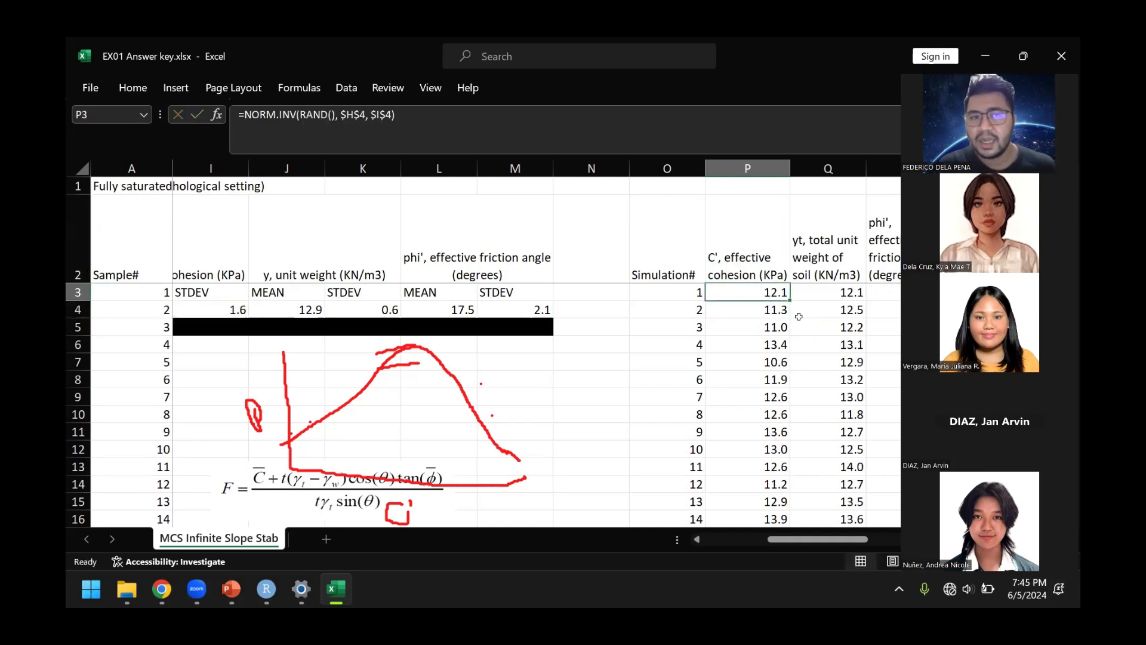
double_click(791, 302)
left_click(806, 322)
left_click(781, 292)
double_click(791, 301)
left_click(813, 321)
left_click(782, 294)
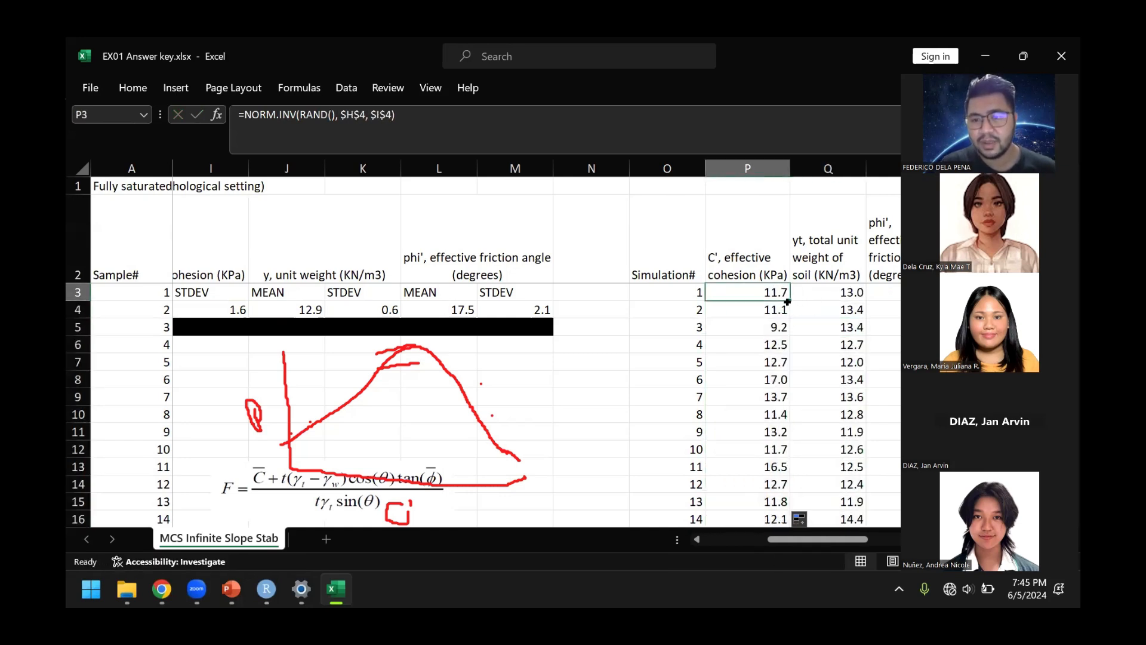
double_click(788, 301)
Look through the simulated rows down to simulation 500 and return to the first rows
scroll(809, 334, "down", 10)
scroll(809, 334, "down", 20)
scroll(817, 322, "down", 20)
left_click(748, 392)
scroll(665, 391, "down", 20)
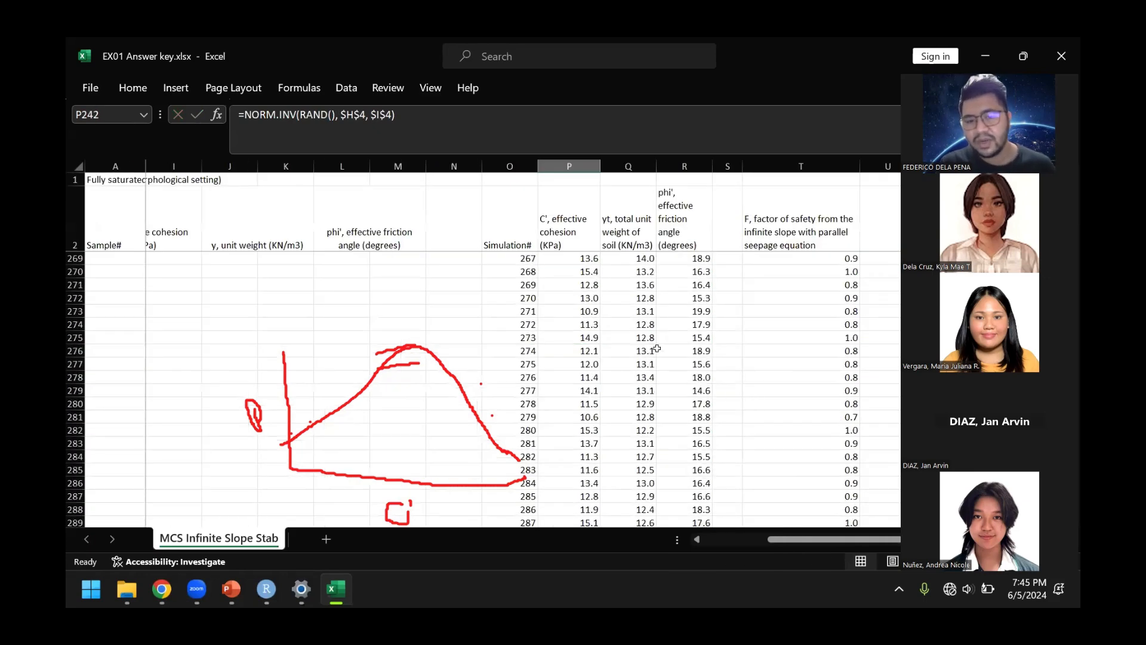
scroll(714, 331, "down", 20)
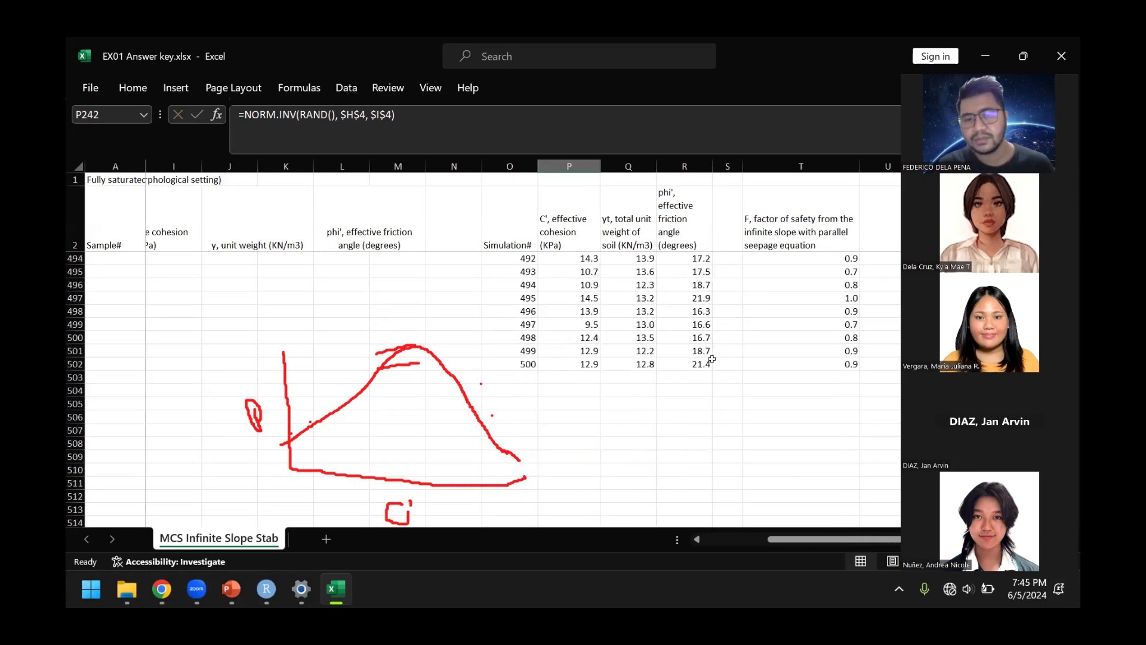
scroll(728, 364, "up", 3)
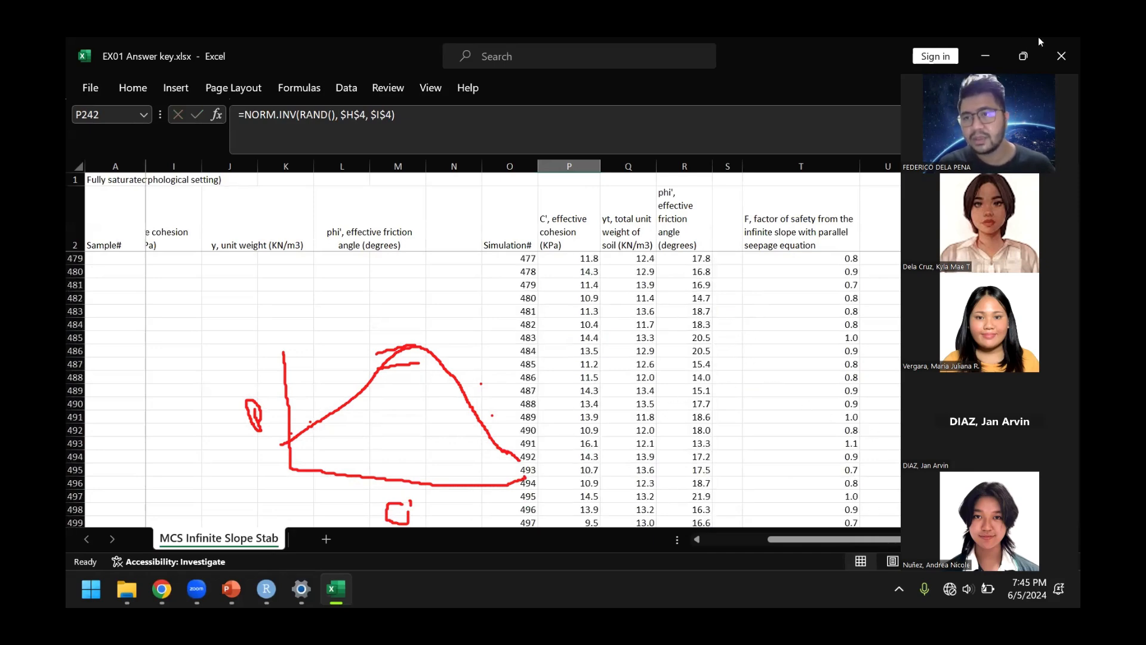
left_click_drag(1073, 505, 1073, 174)
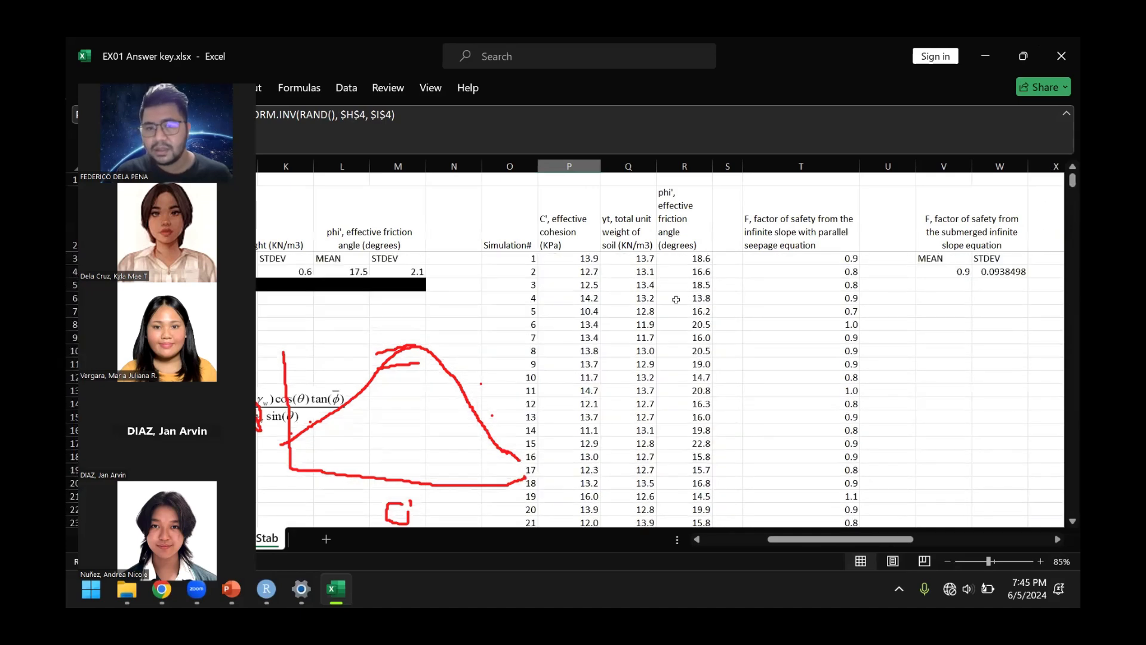
Open P13's NORM.INV formula, highlight its mean and standard deviation arguments, and re-enter it unchanged
double_click(577, 391)
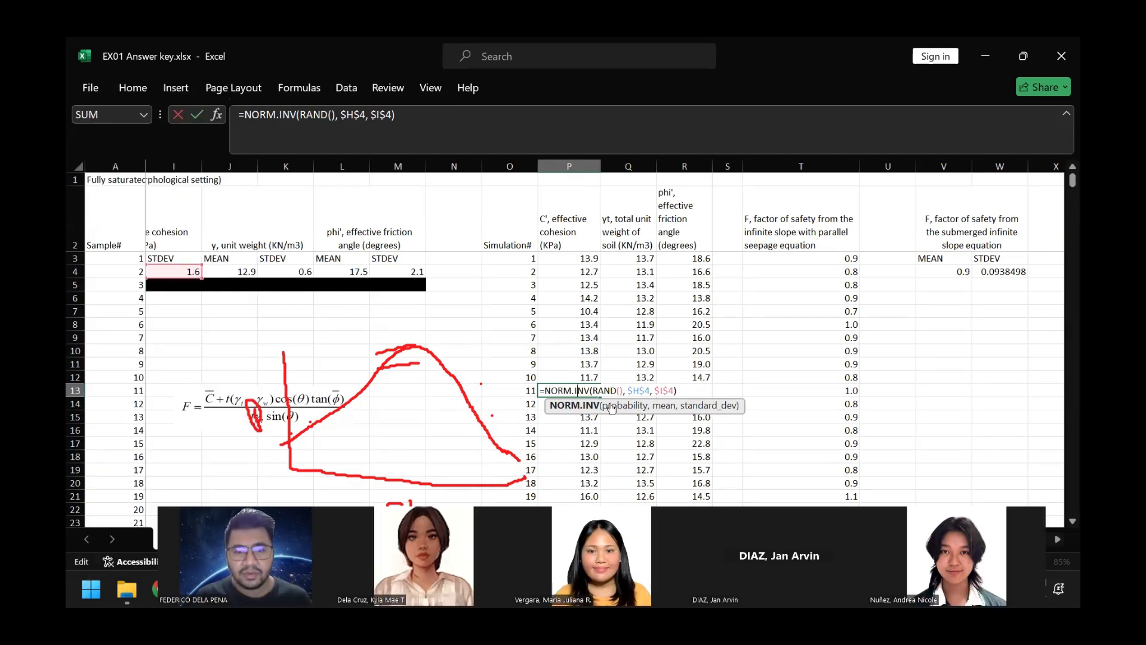
left_click(663, 405)
left_click(707, 405)
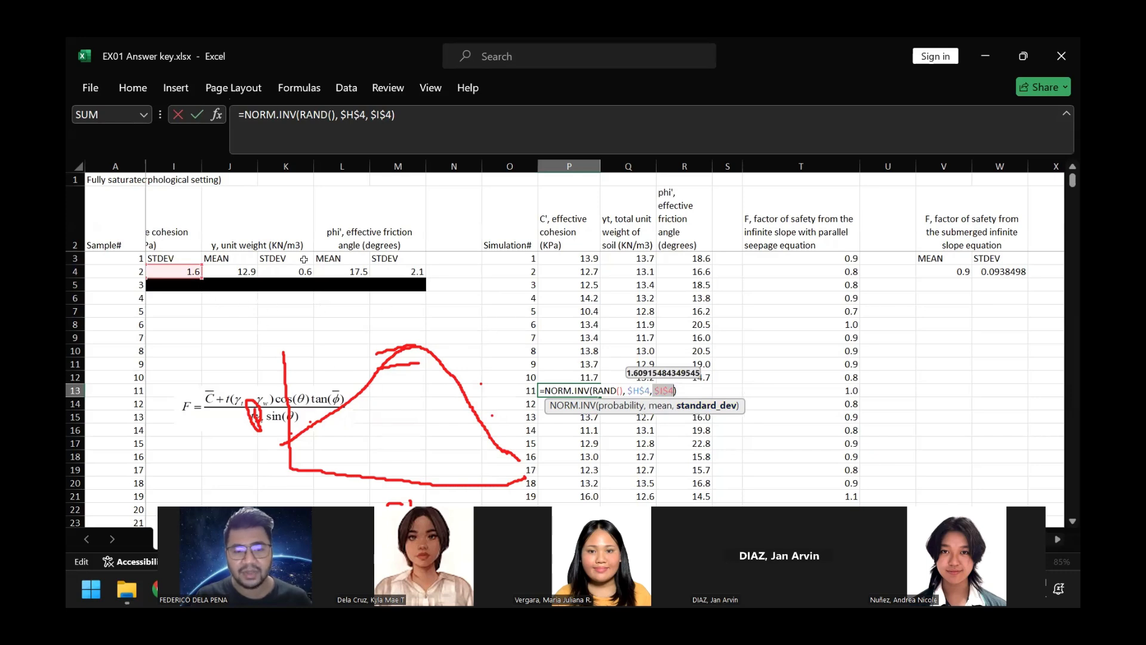
key("Return")
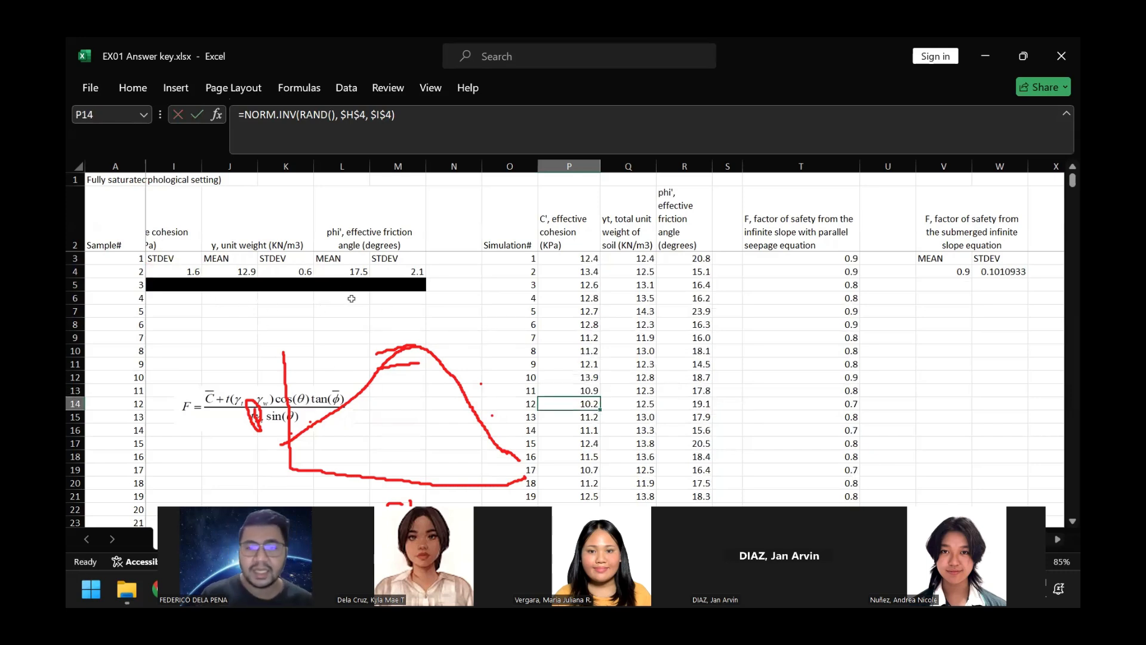
Inspect the formulas for simulated cohesion in P4, unit weight in Q3, friction angle in R3 and factor of safety in T7
left_click(585, 269)
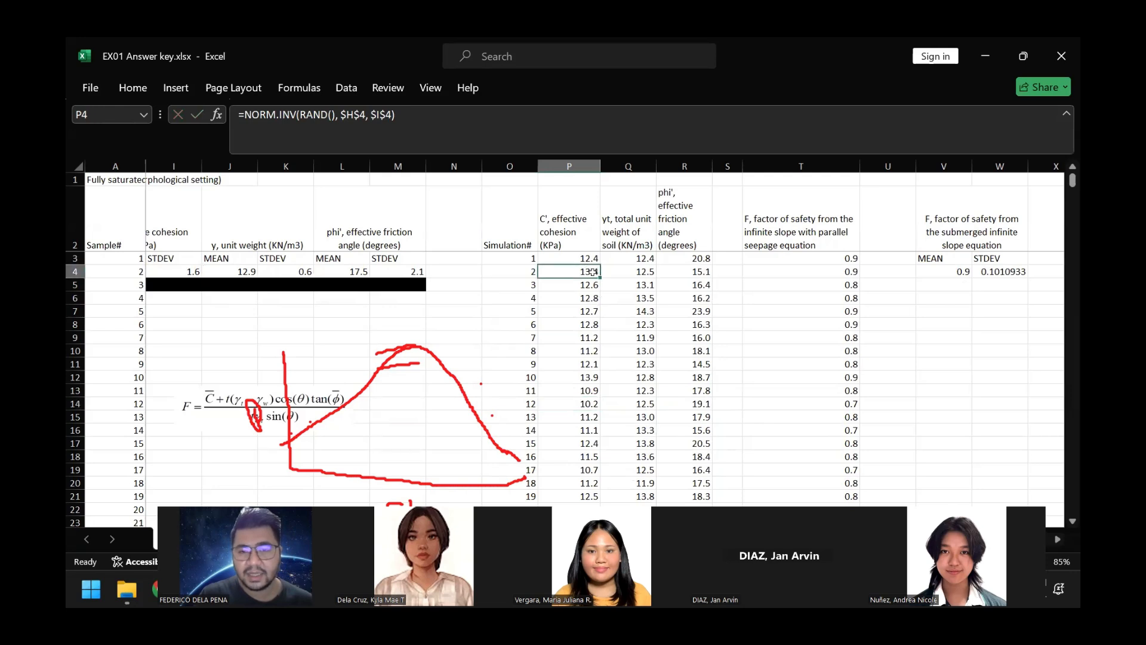
left_click(774, 300)
left_click(650, 259)
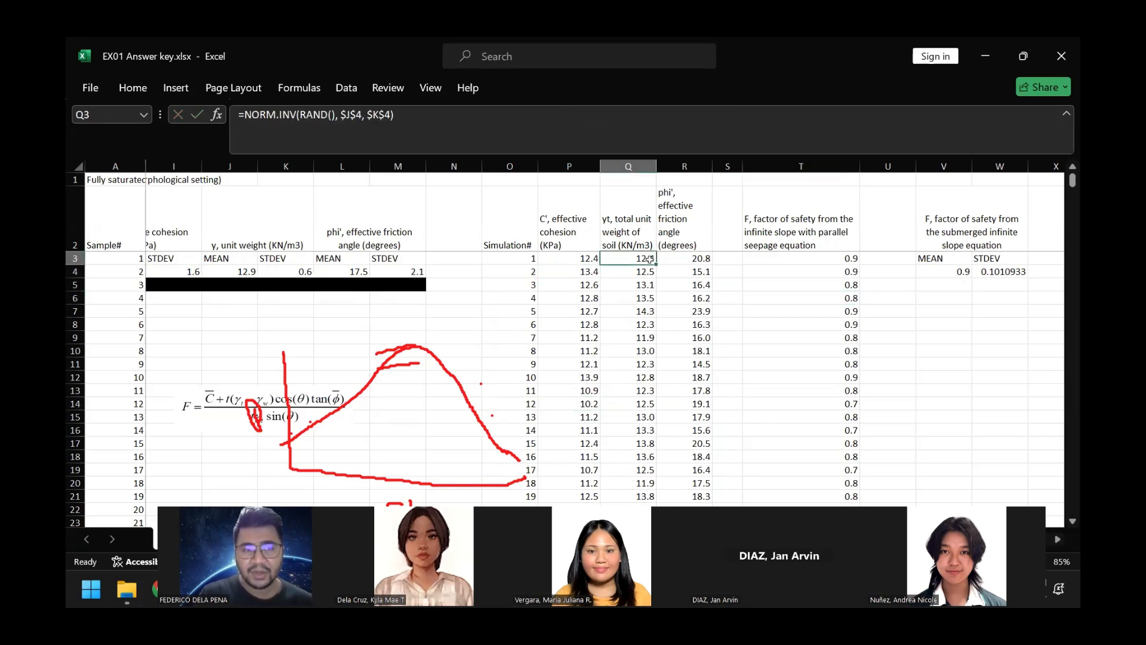
left_click(693, 261)
left_click(798, 309)
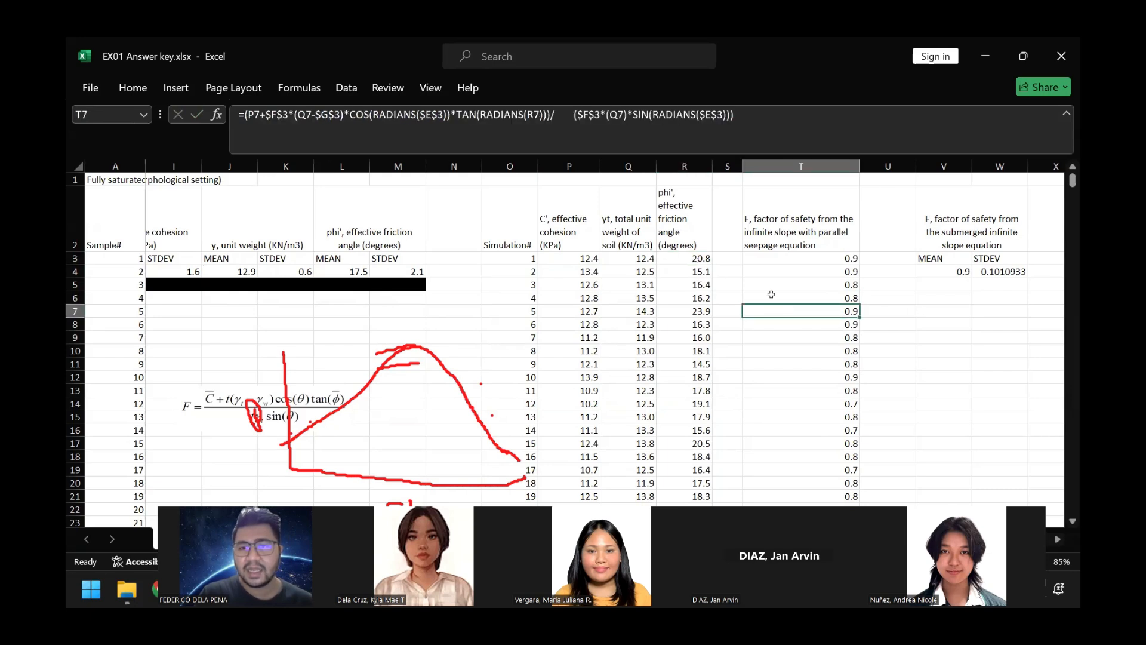
Check the formulas in R3 and T3, and move the factor of safety equation picture up about four rows
left_click(702, 257)
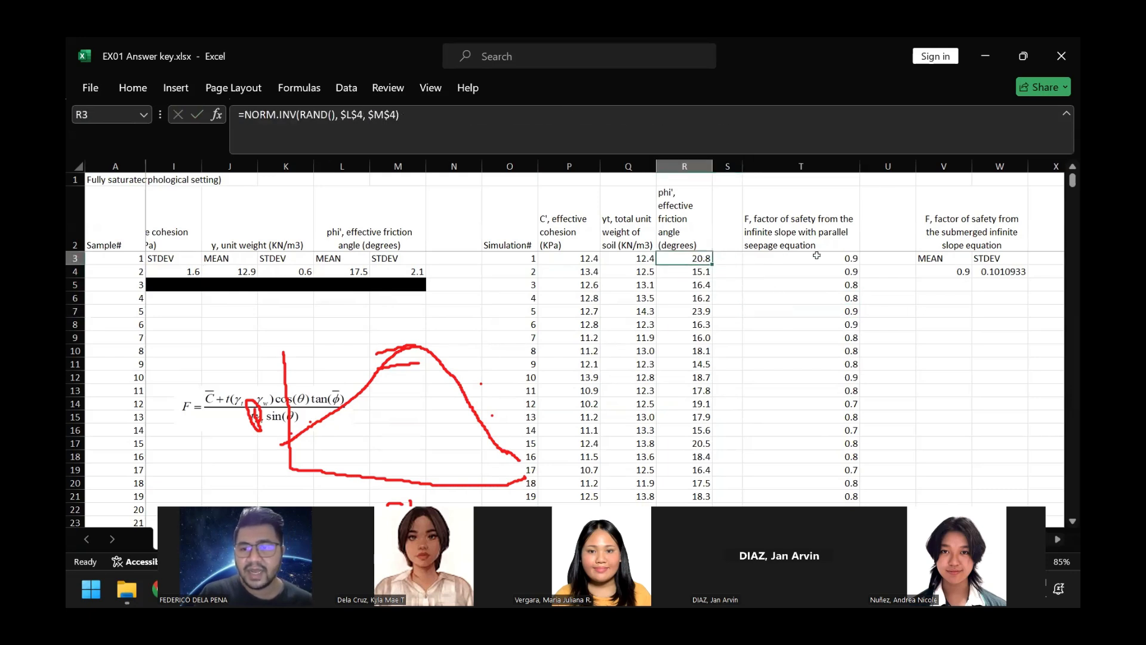
left_click(816, 256)
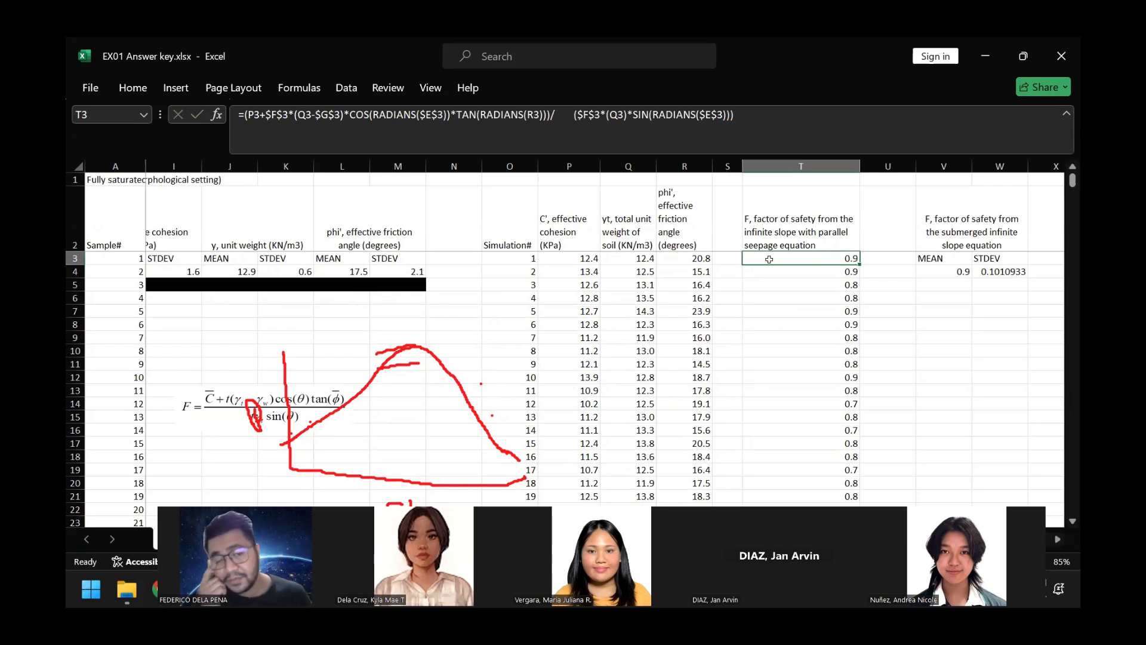
left_click(236, 397)
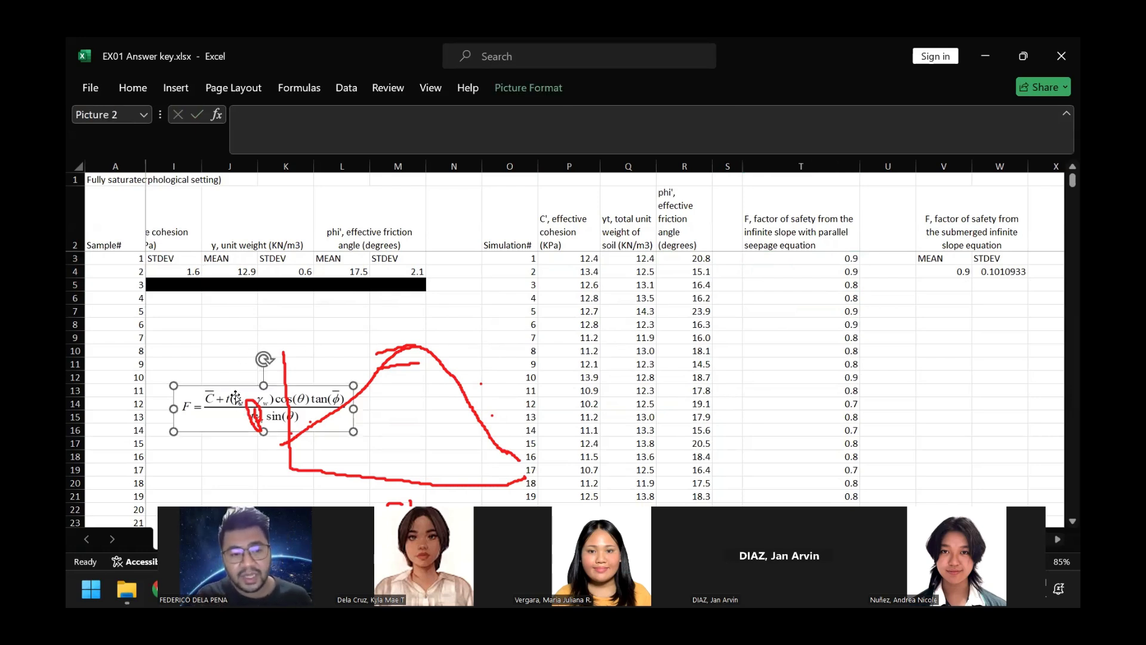
left_click_drag(236, 397, 241, 344)
left_click(737, 285)
Open T3's factor of safety formula, trace its references to the slope angle, slide thickness and water unit weight, and re-enter it unchanged
left_click(807, 246)
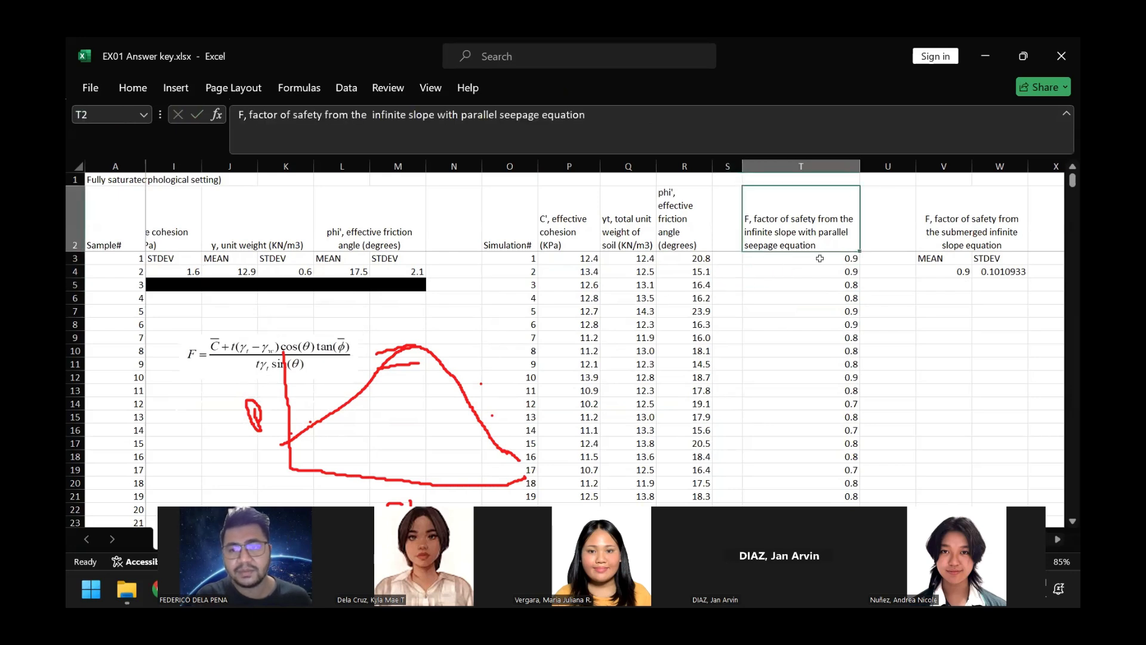
left_click(819, 259)
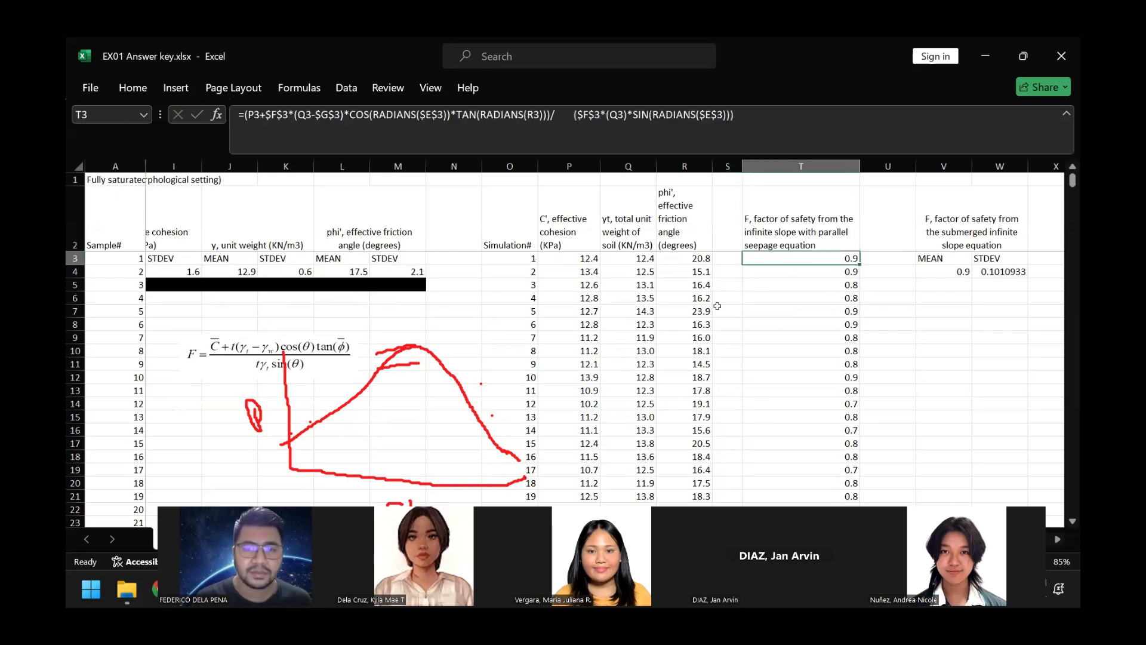
double_click(775, 255)
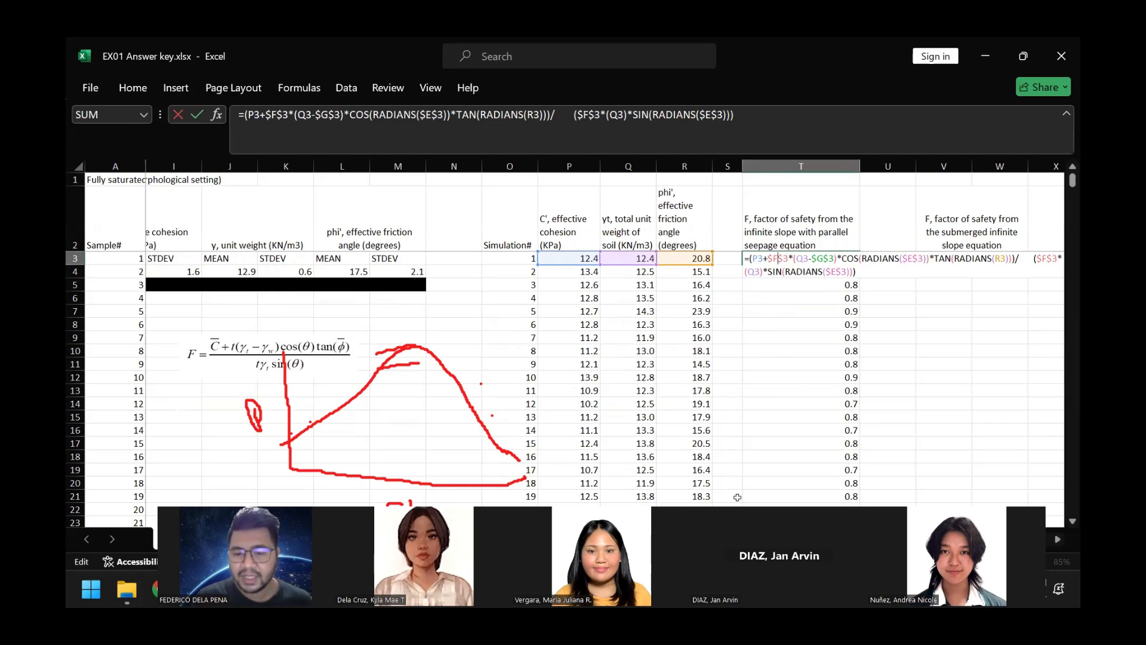
left_click_drag(907, 539, 815, 540)
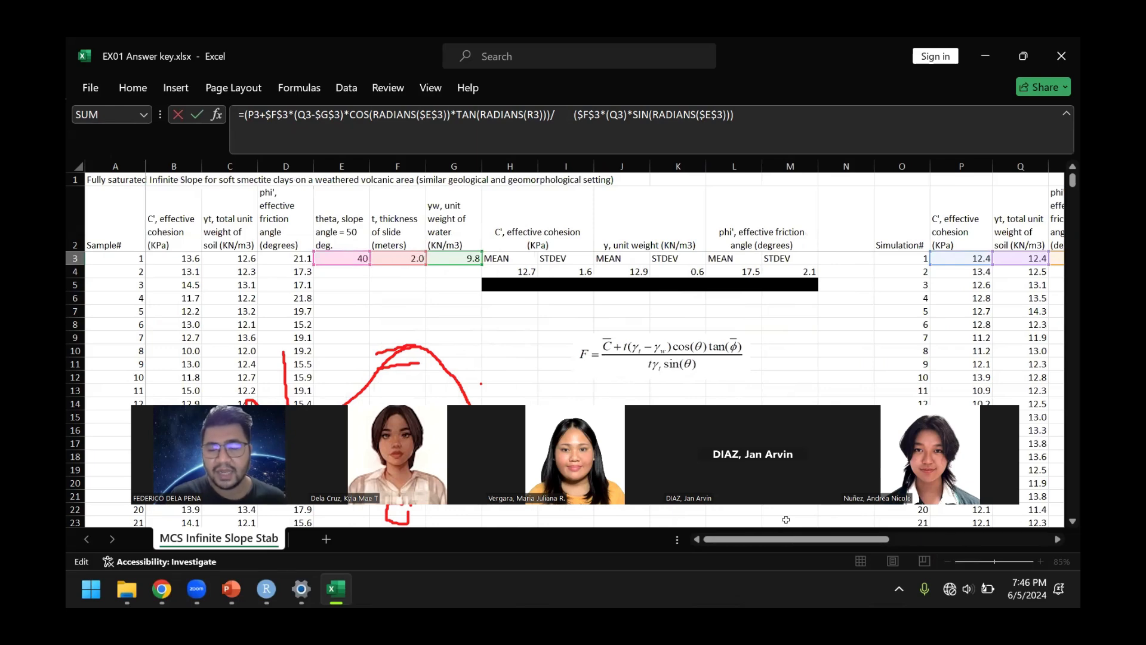
left_click_drag(807, 538, 869, 539)
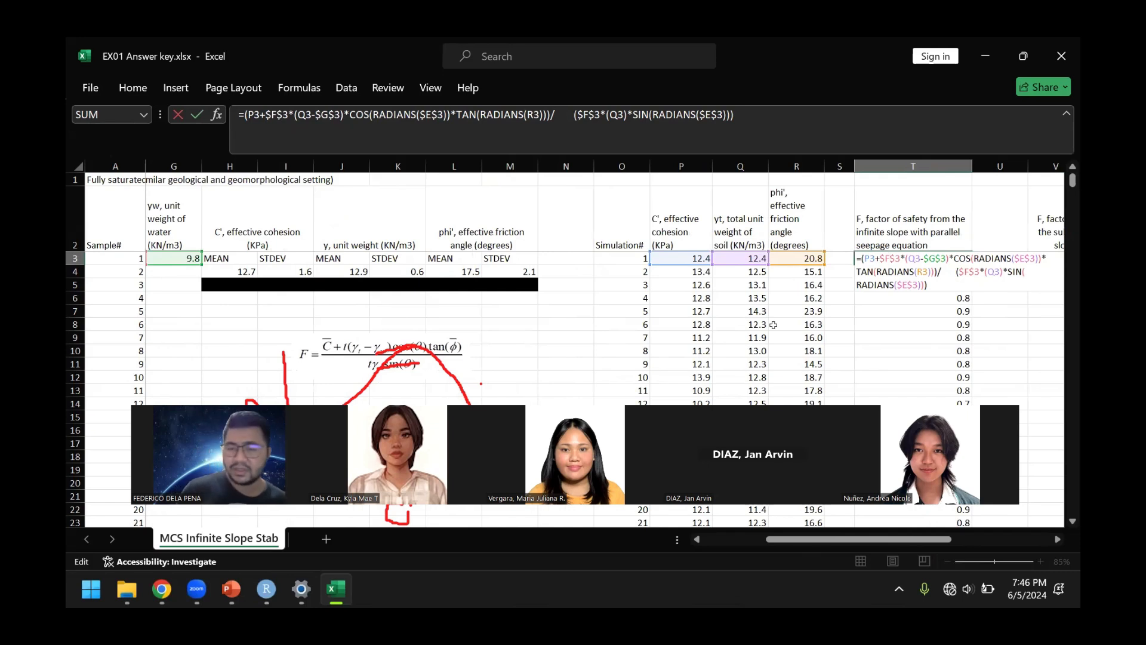
key("Return")
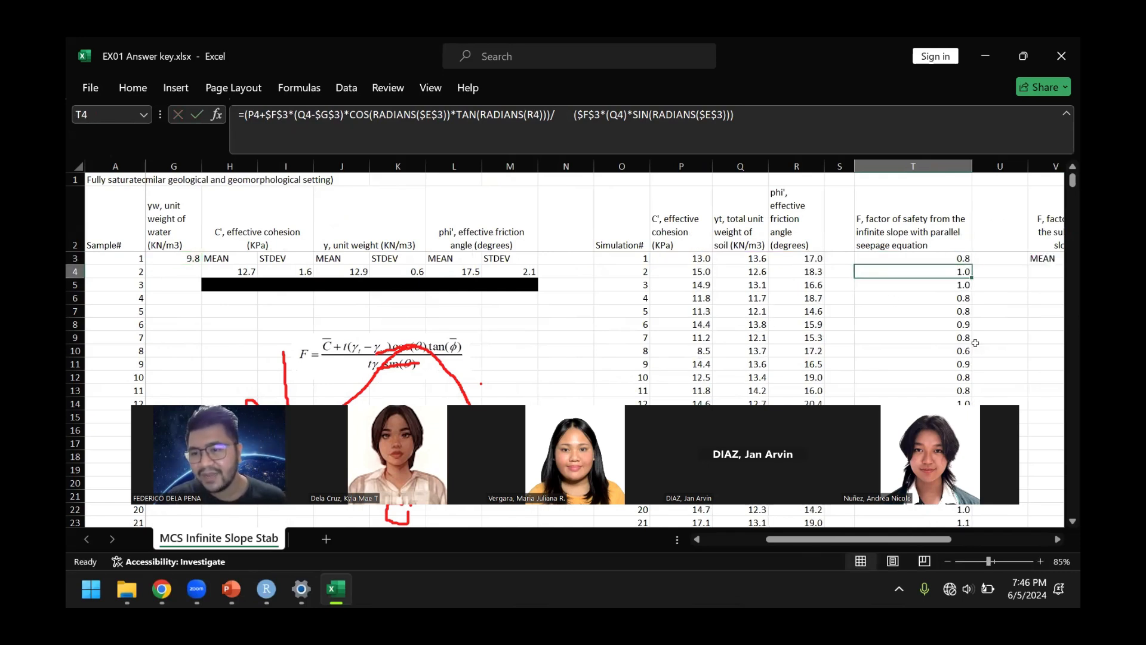
Look through the factor of safety values in column T past simulation 350 and return to the first rows
left_click(958, 256)
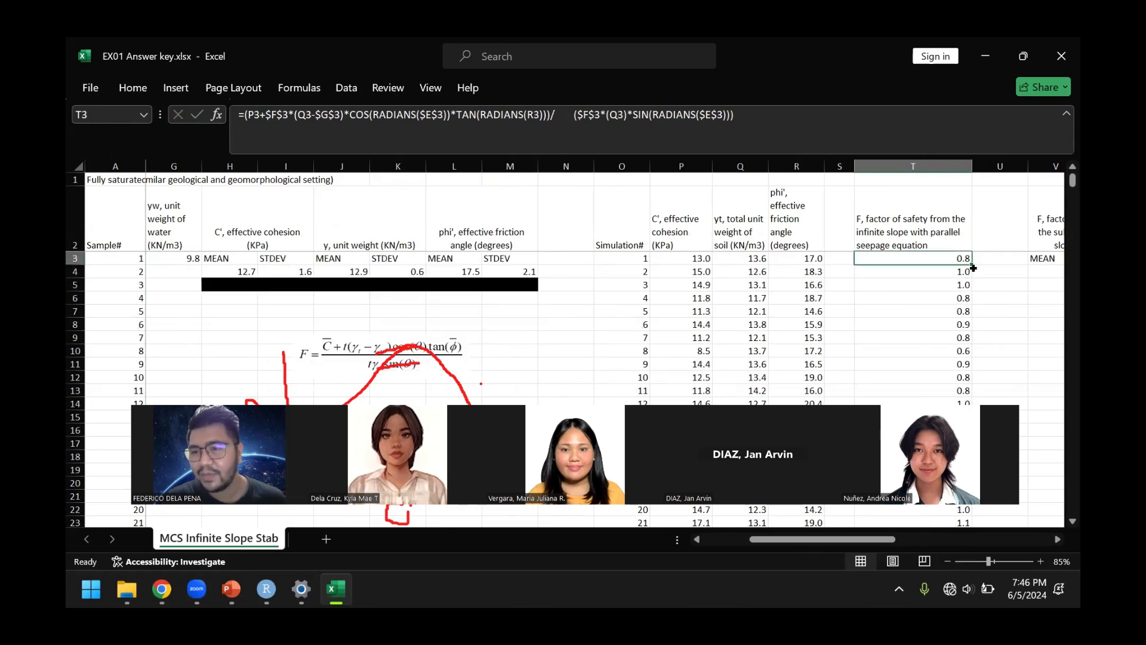
left_click(1021, 313)
scroll(1022, 314, "down", 20)
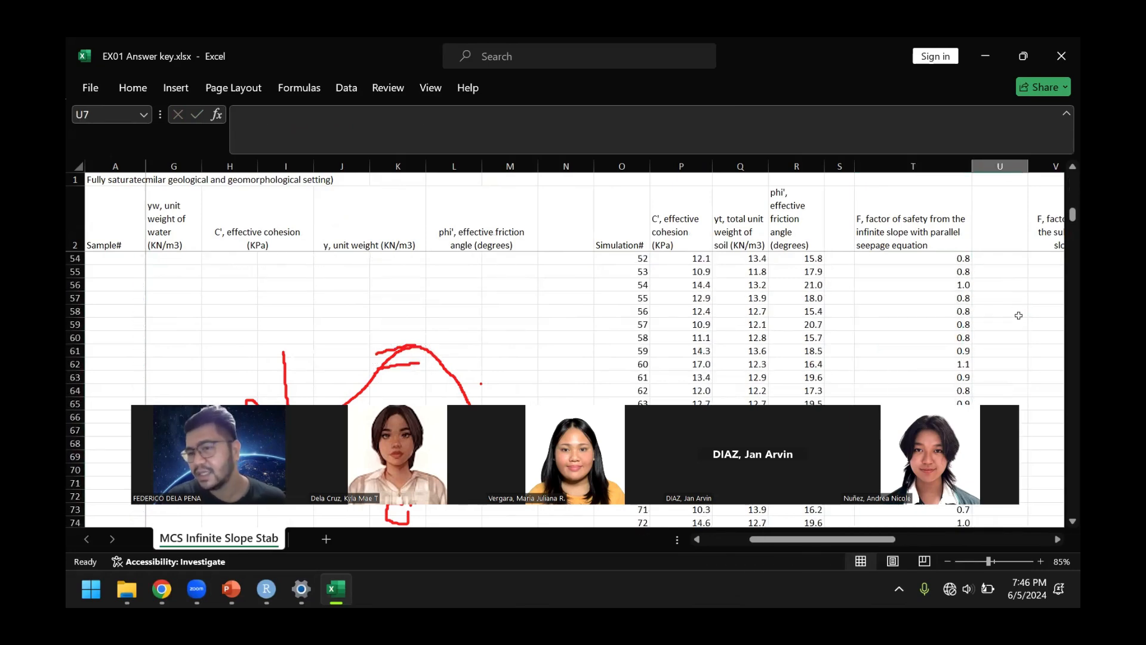
scroll(1022, 314, "down", 20)
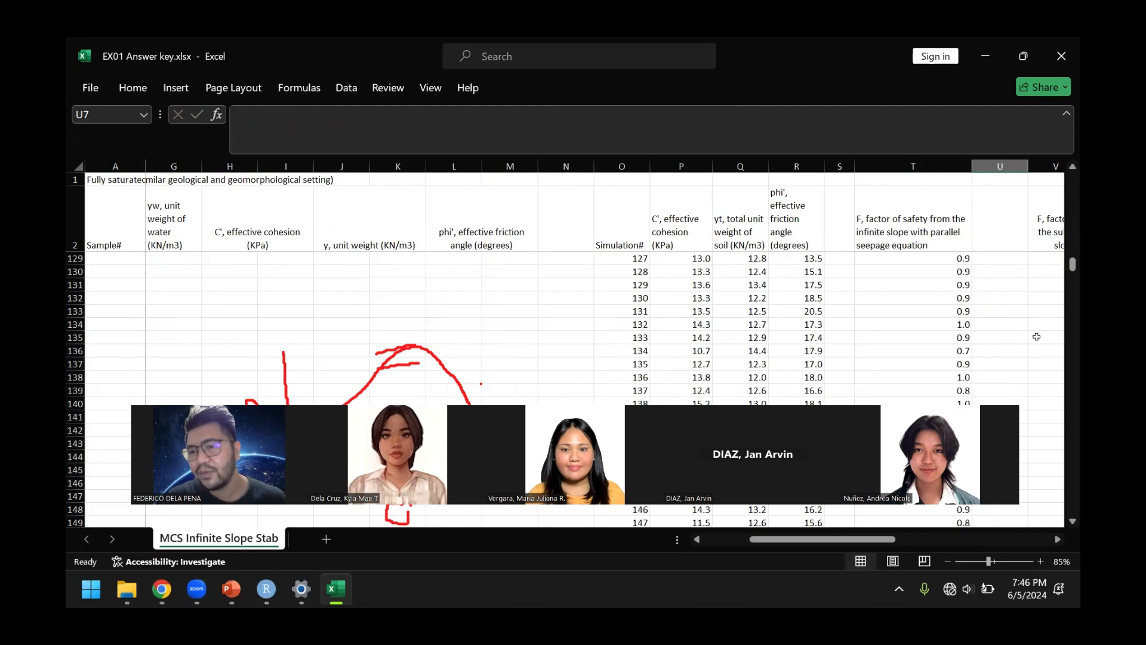
scroll(1037, 336, "down", 20)
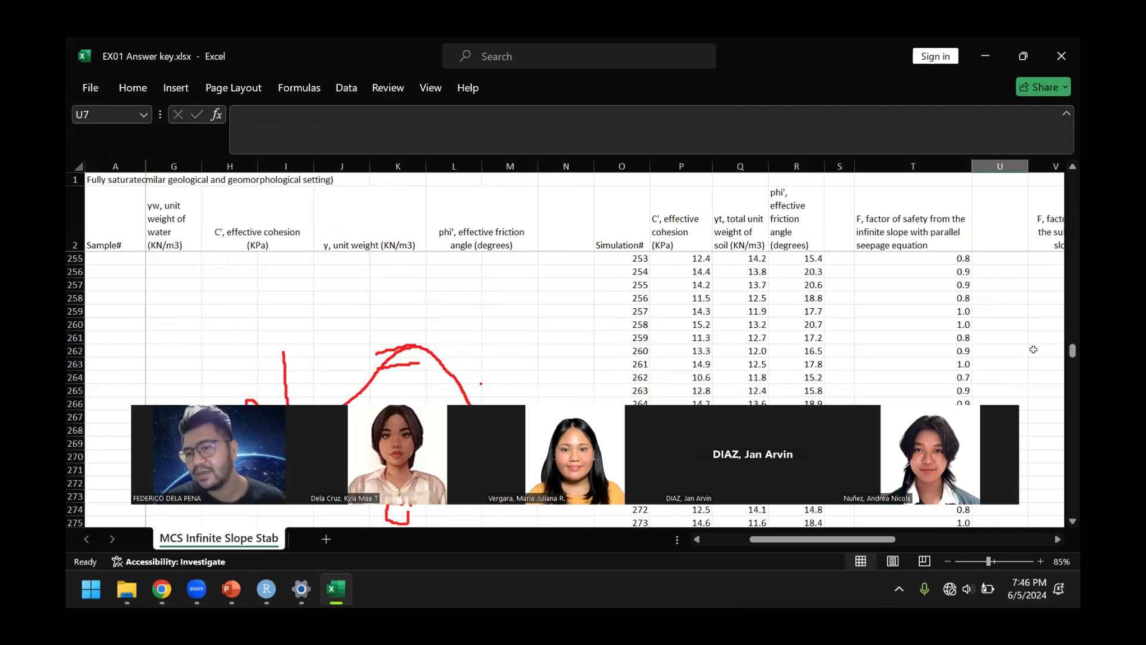
scroll(1033, 349, "down", 20)
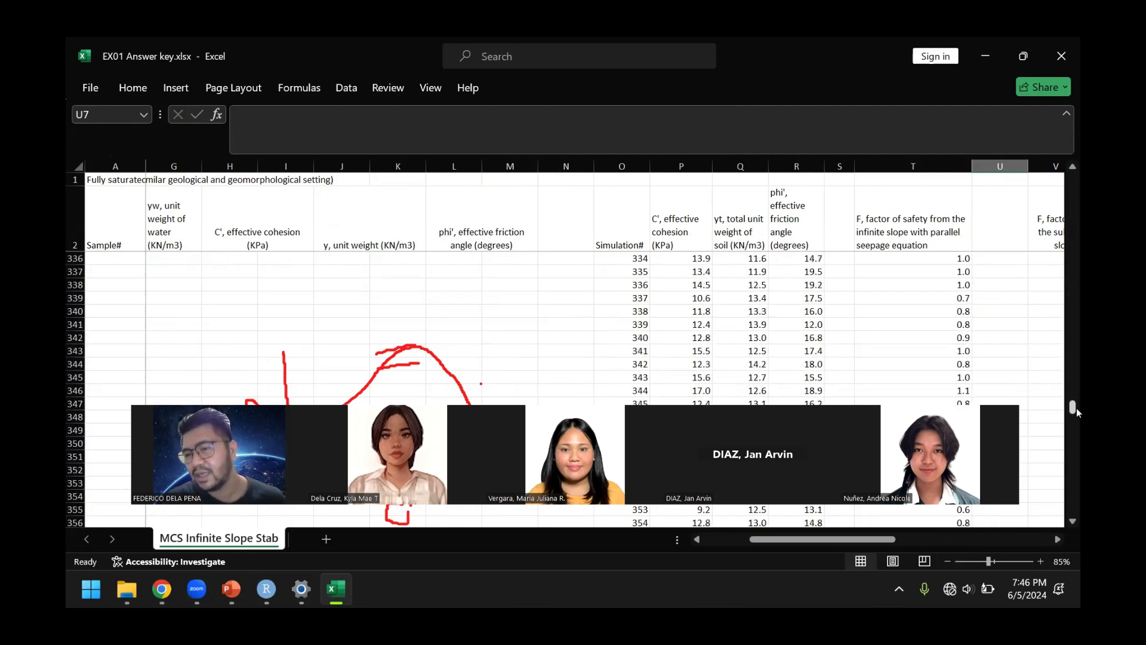
left_click_drag(1076, 406, 1001, 114)
left_click(1029, 297)
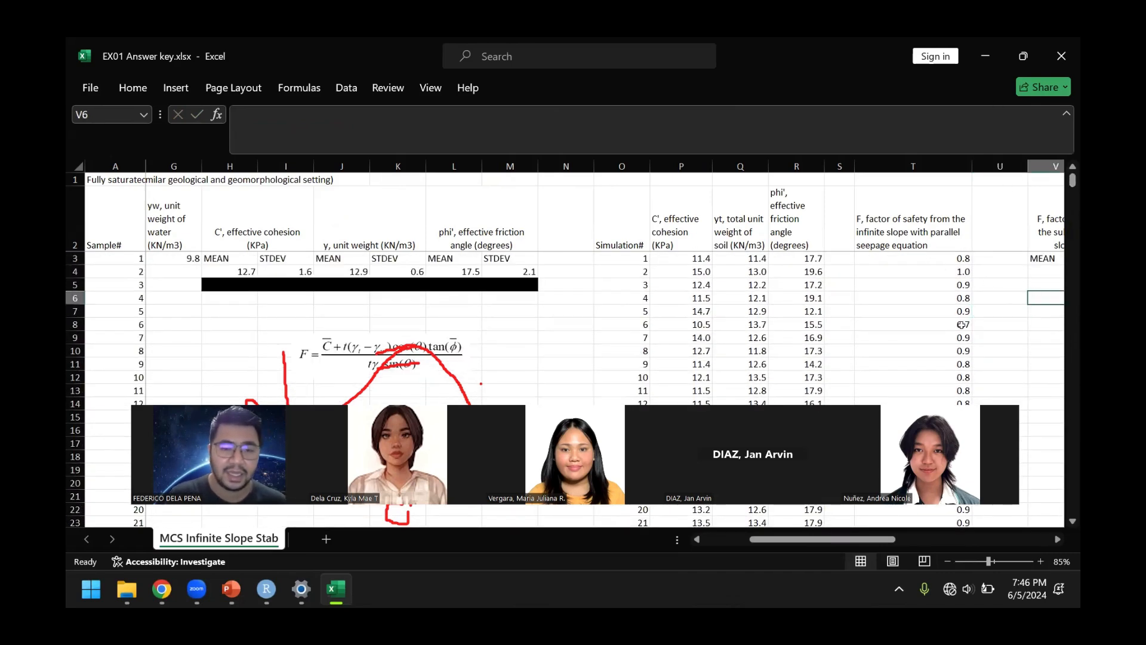
Examine the summary mean and standard deviation of the factor of safety, highlighting V3:W4
left_click_drag(757, 544, 777, 539)
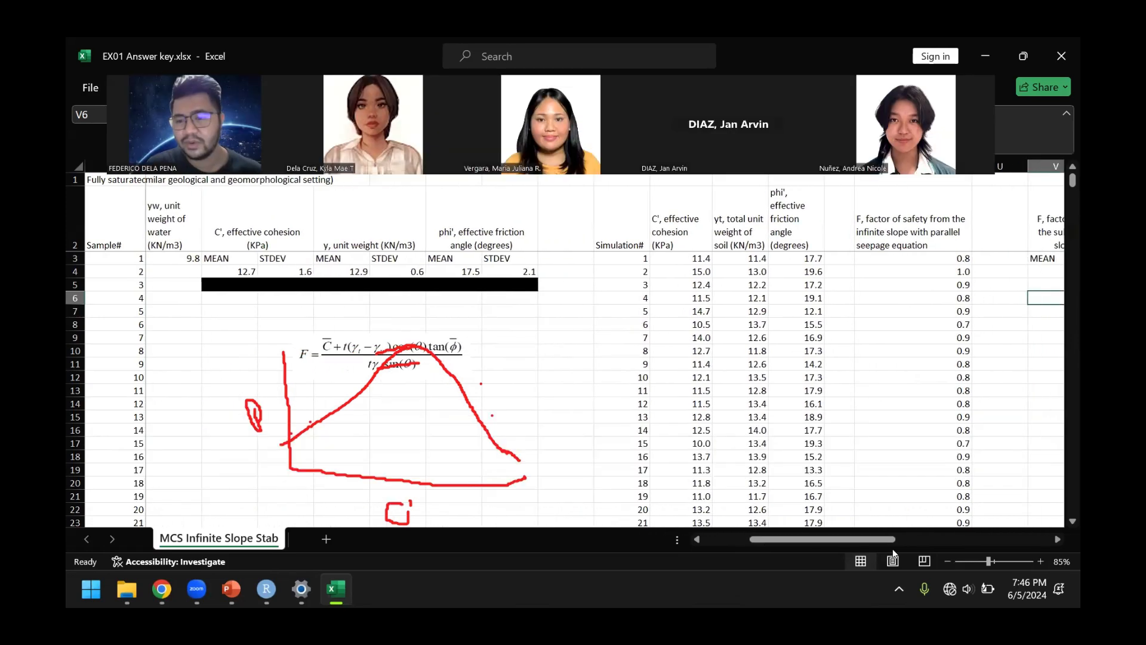
left_click_drag(904, 541, 939, 541)
left_click(857, 355)
scroll(902, 406, "down", 20)
scroll(905, 355, "up", 20)
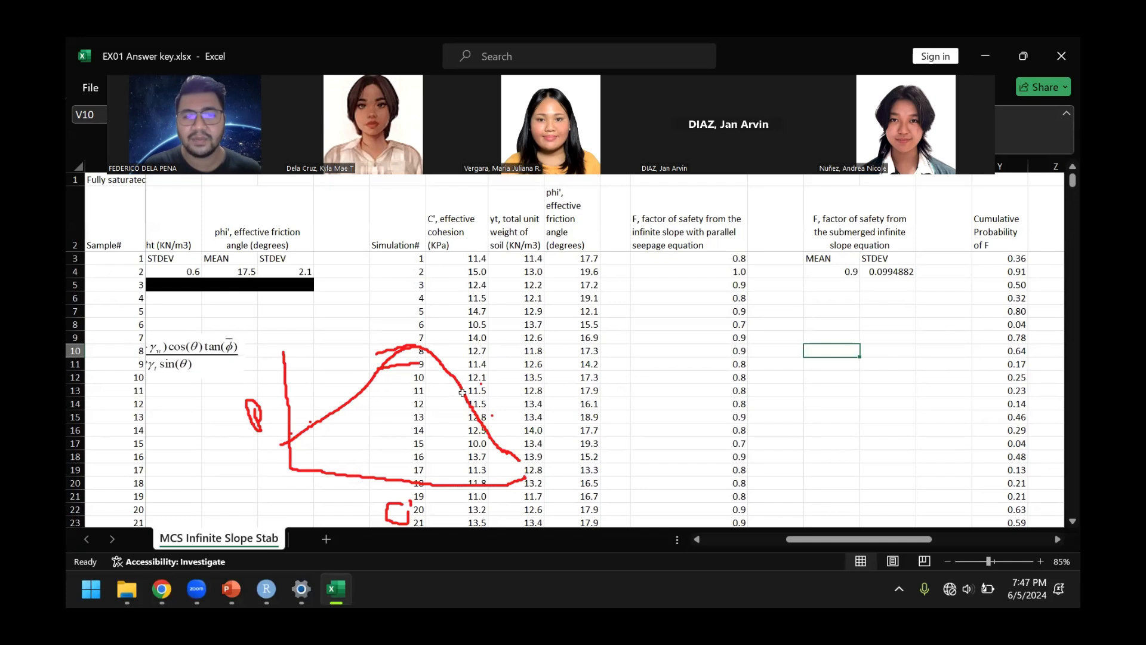
left_click(932, 336)
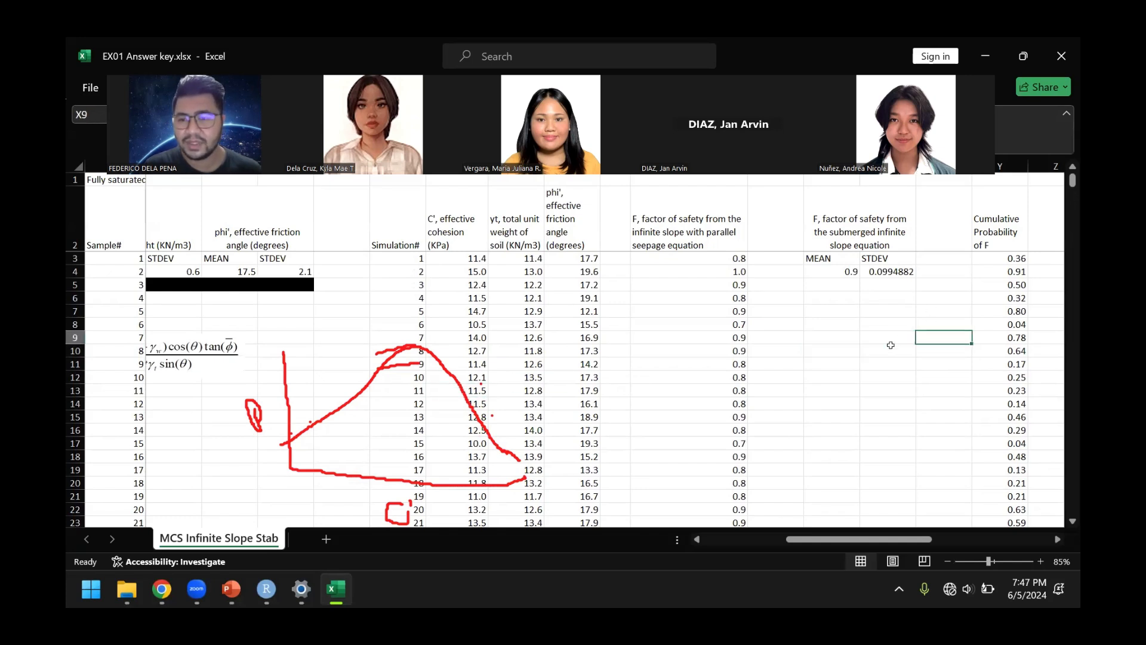
left_click(864, 297)
left_click_drag(825, 263, 886, 272)
left_click(878, 336)
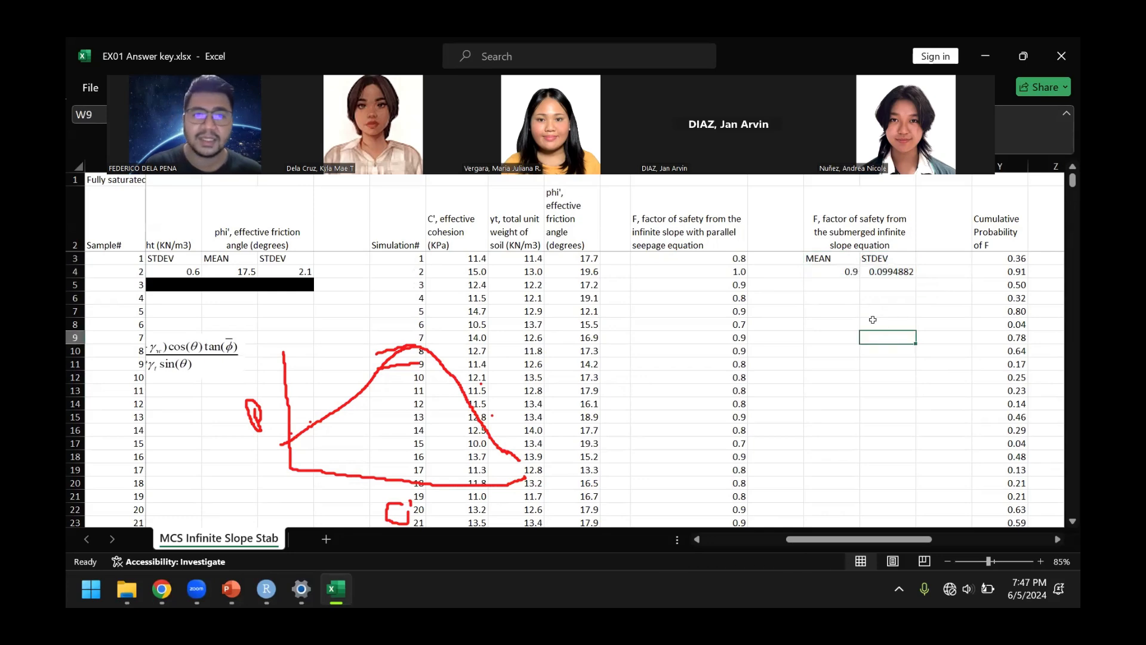
Open V4's AVERAGE(T3:T502) and W4's STDEV.S(T3:T502) formulas and re-enter both unchanged
left_click(714, 280)
scroll(726, 388, "down", 7)
scroll(726, 387, "up", 5)
scroll(727, 387, "up", 2)
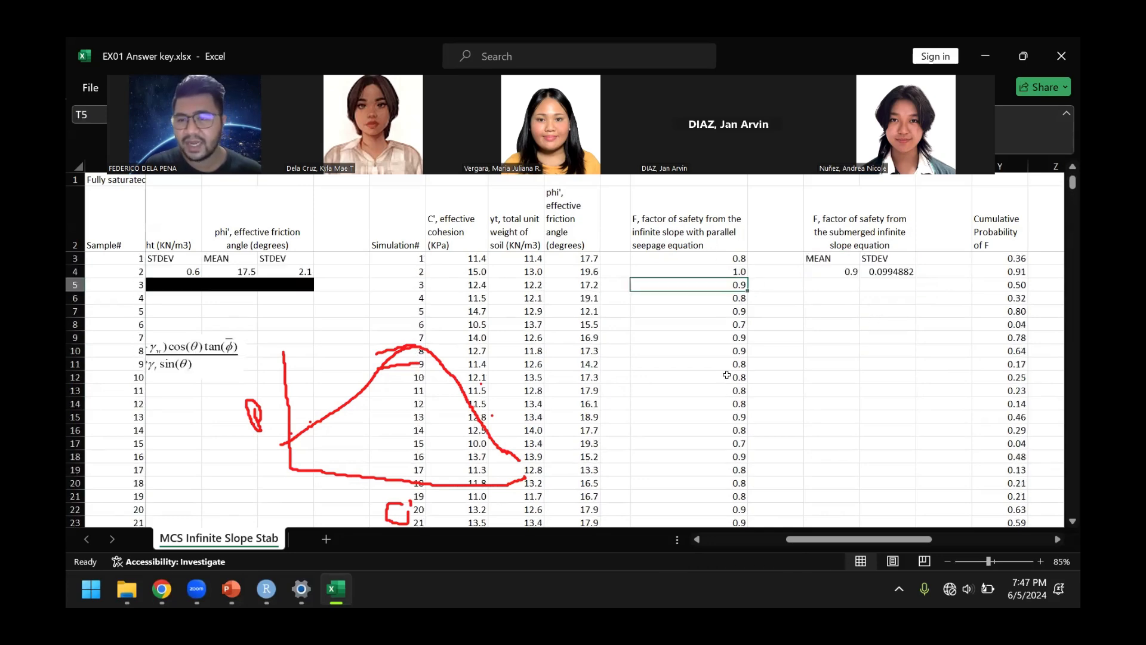
left_click(911, 334)
double_click(845, 271)
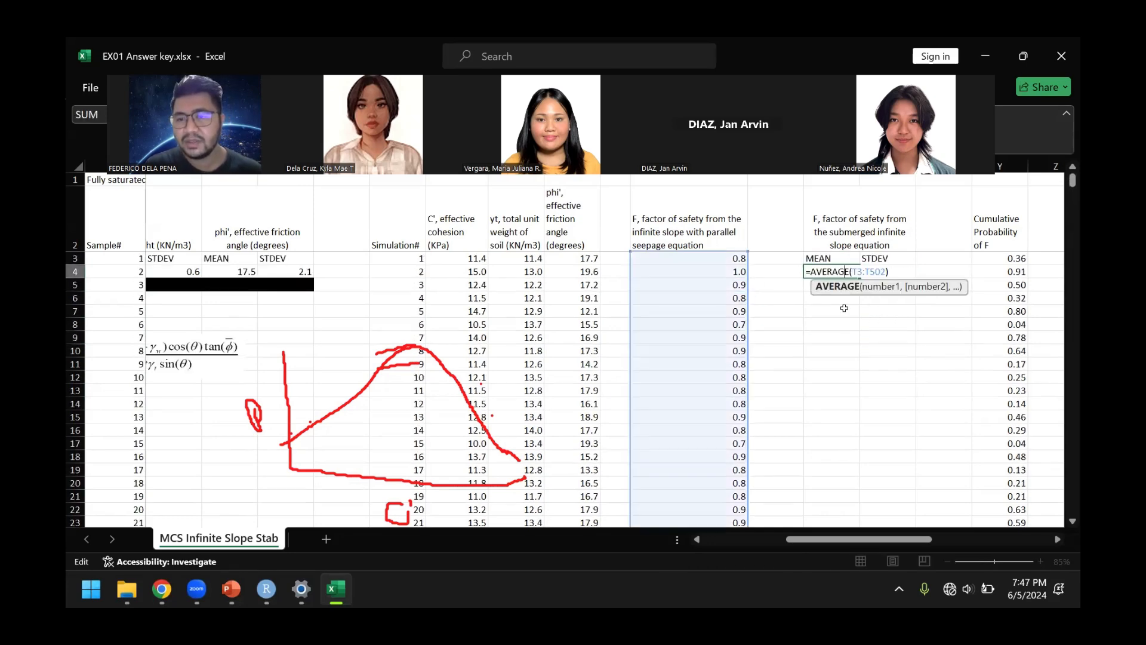
key("Return")
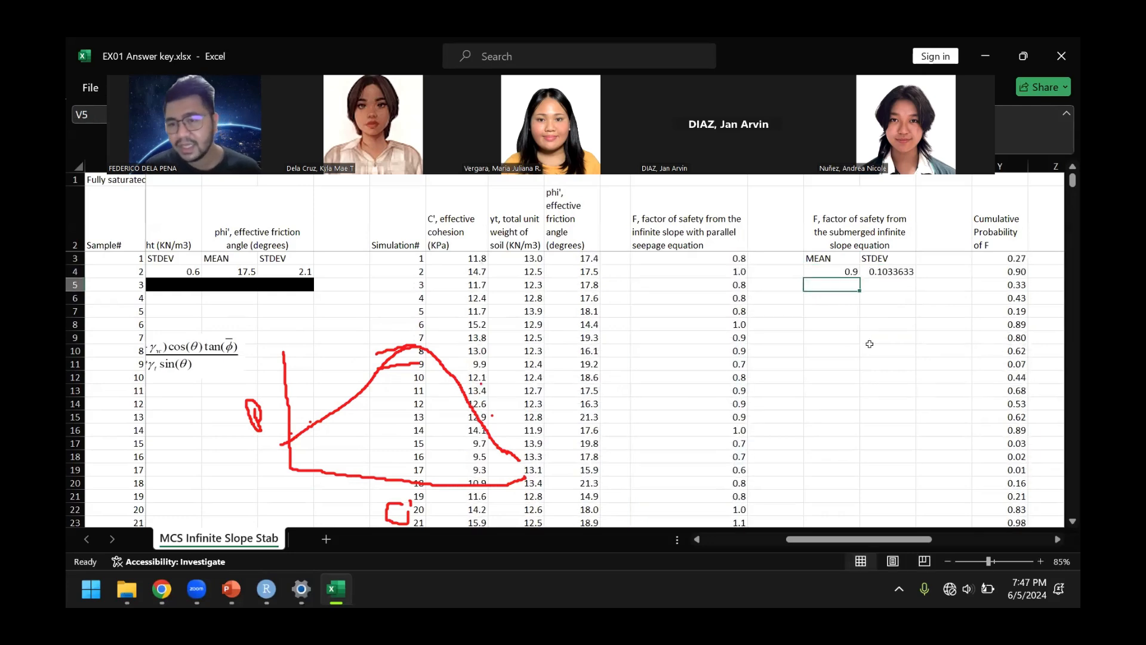
left_click(869, 348)
double_click(903, 270)
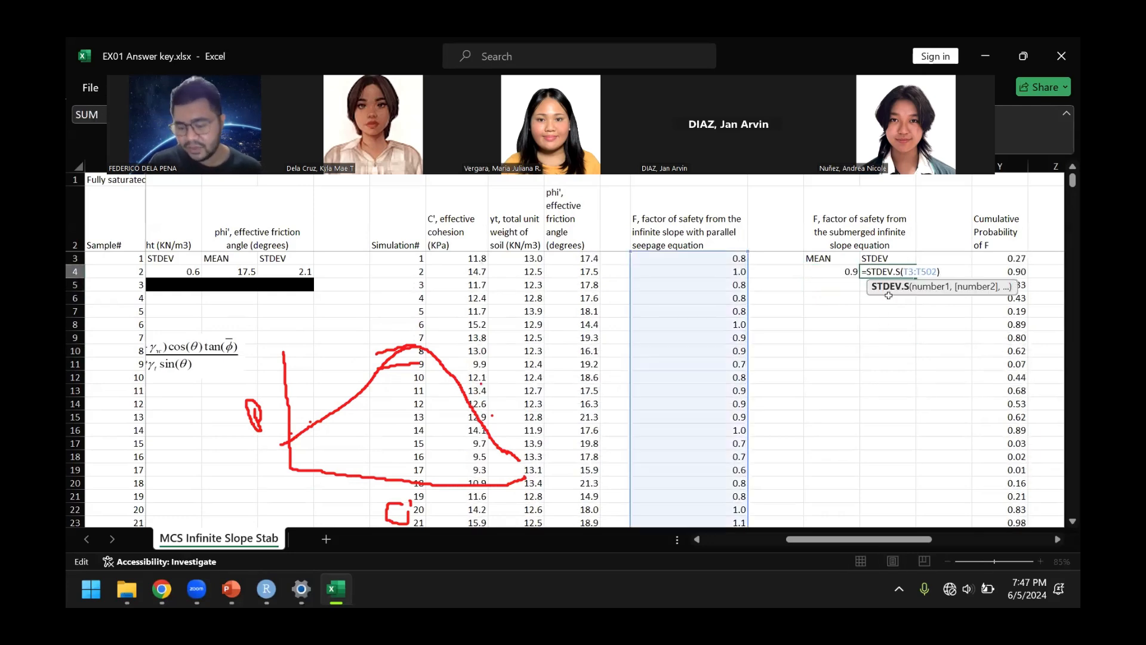
key("Return")
Look over the cumulative probability column, the P10, P50 and P90 columns and the CDF chart beneath them
left_click(957, 363)
scroll(905, 384, "down", 5)
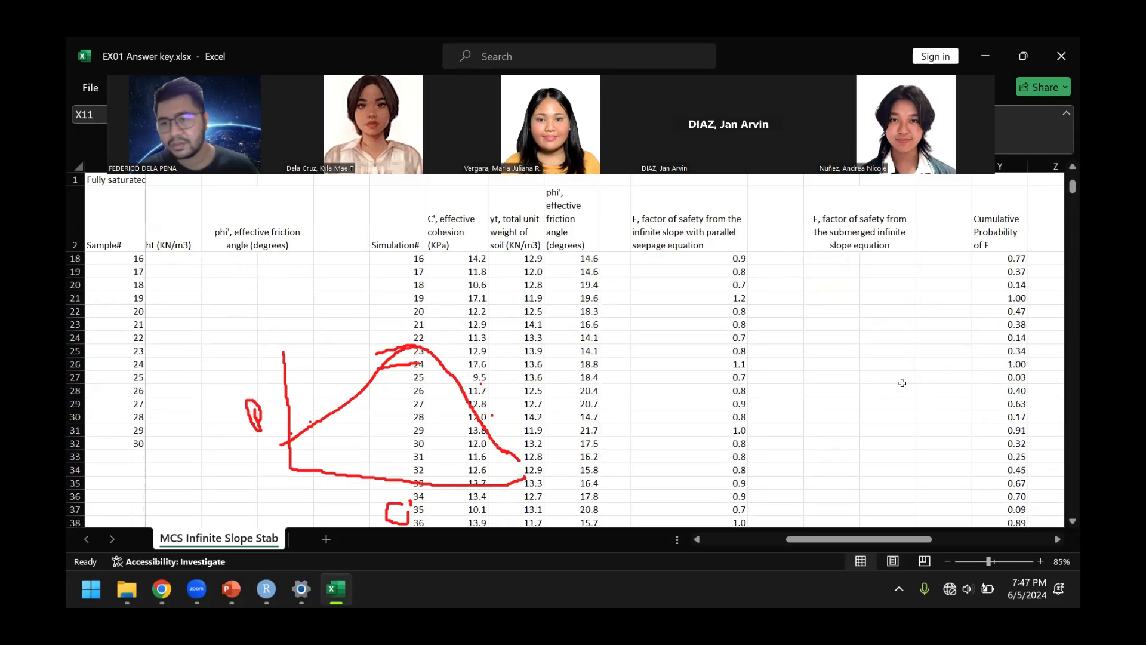
scroll(930, 391, "up", 2)
left_click_drag(911, 541, 956, 541)
scroll(851, 364, "up", 3)
scroll(853, 362, "down", 6)
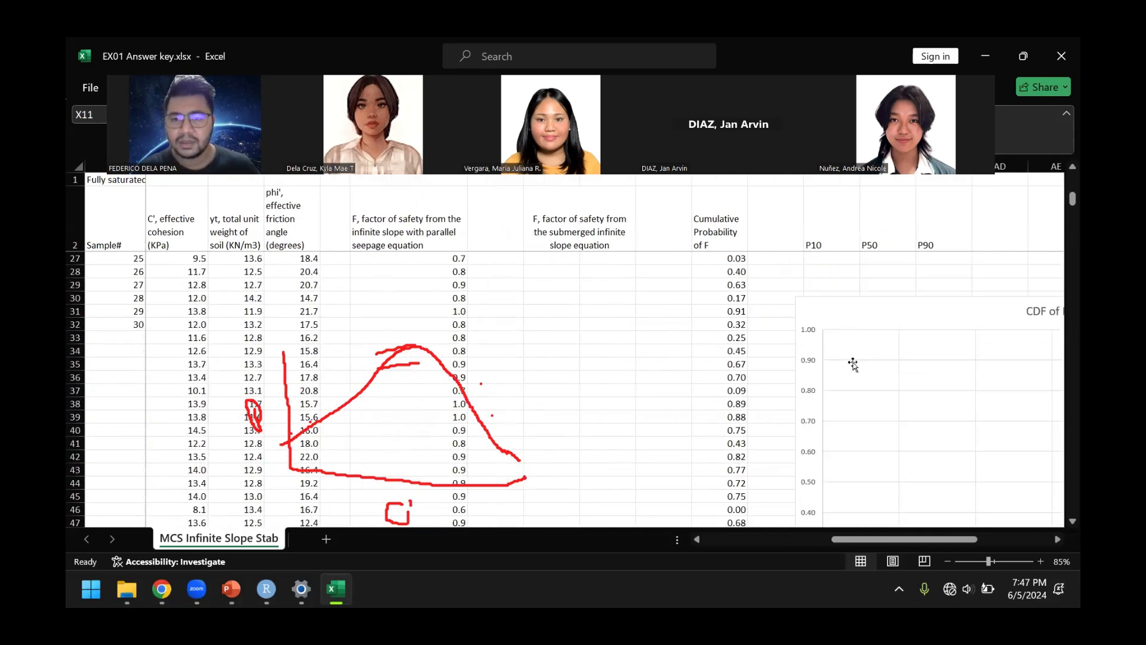
scroll(860, 362, "up", 6)
Open Y3's NORM.DIST formula to show its value, mean, standard deviation and cumulative arguments, and re-enter it unchanged
left_click(738, 260)
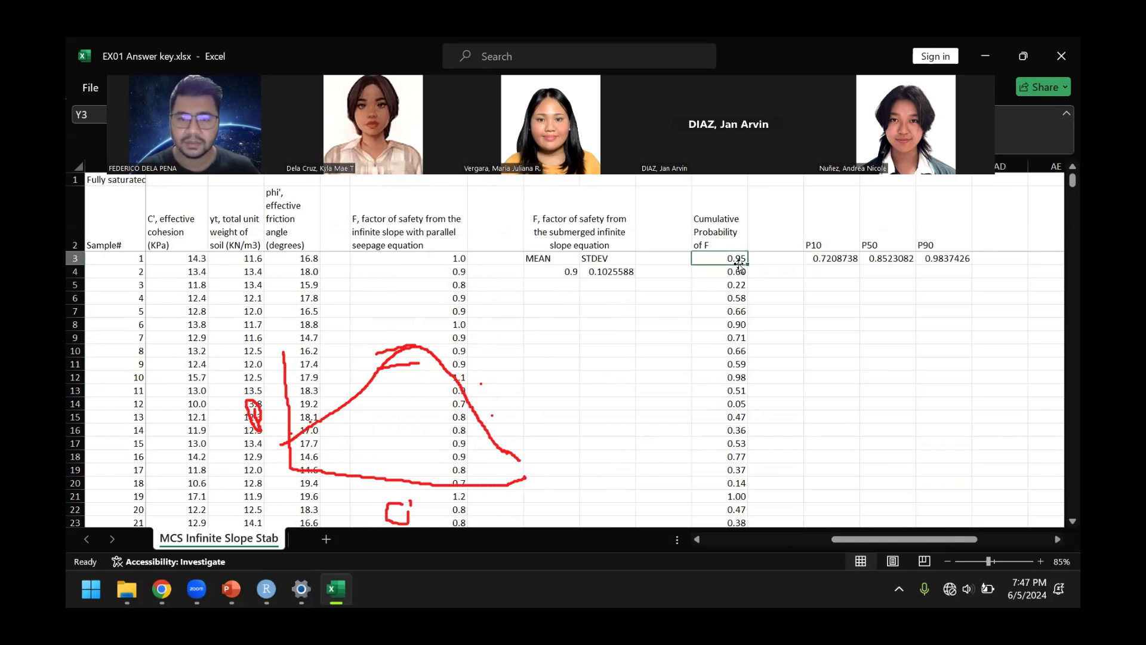
left_click(888, 324)
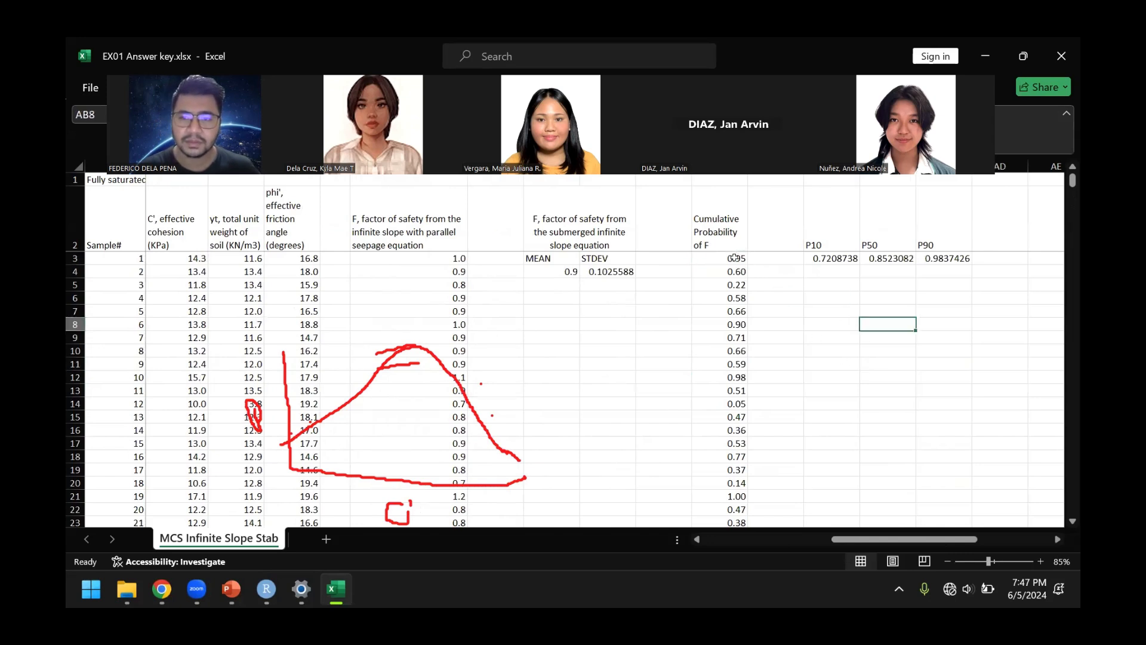
double_click(734, 258)
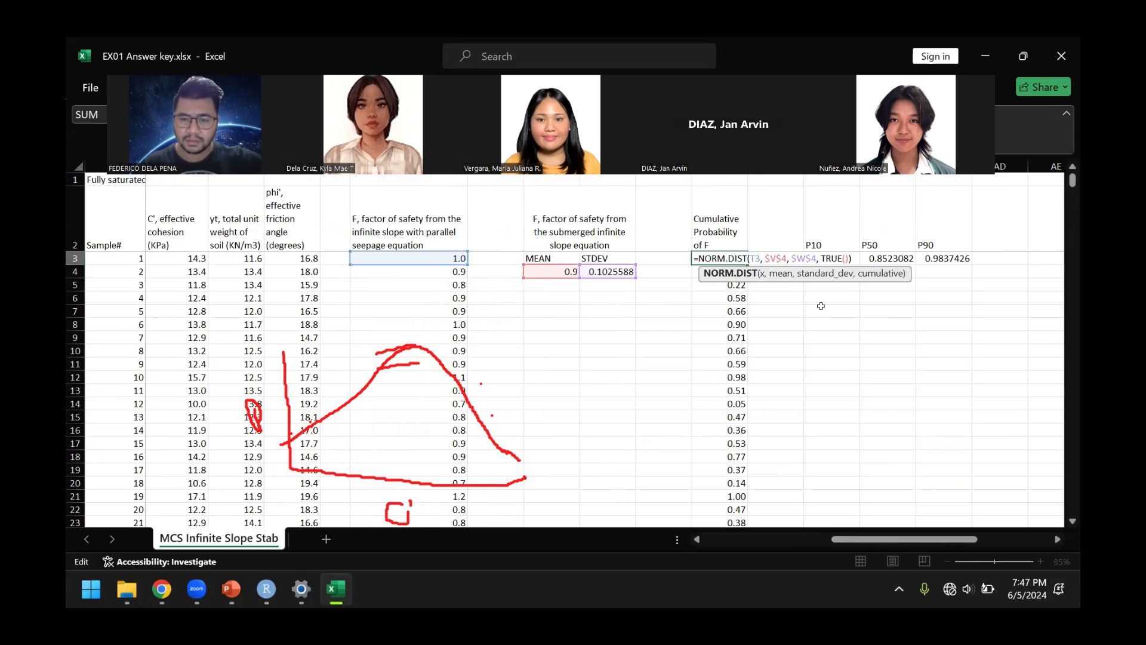
key("Return")
left_click(888, 404)
scroll(888, 400, "down", 1)
scroll(887, 400, "up", 1)
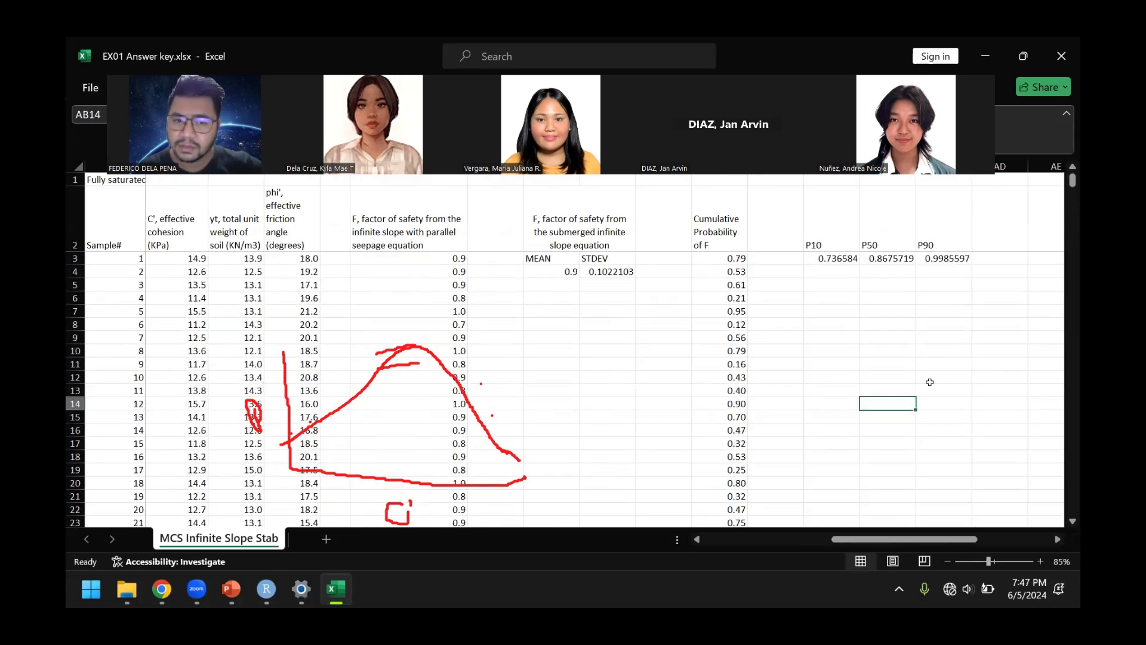
View the CDF of Factor or Safety chart and return to the percentile values in the first rows
left_click_drag(933, 539, 989, 540)
scroll(709, 373, "down", 12)
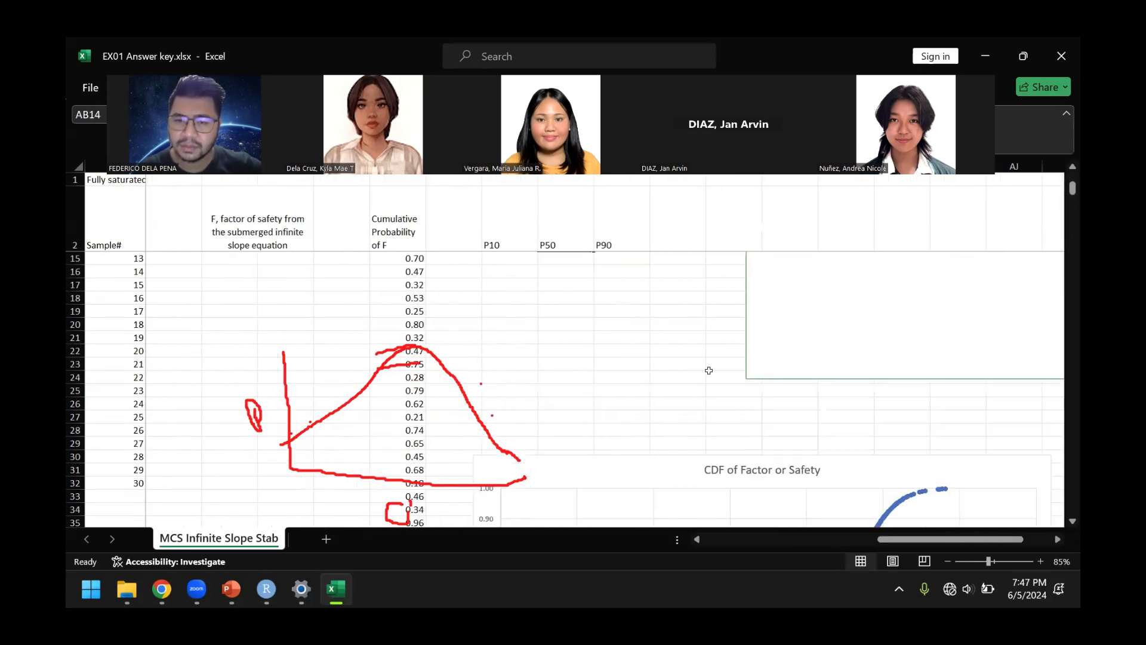
scroll(709, 373, "up", 12)
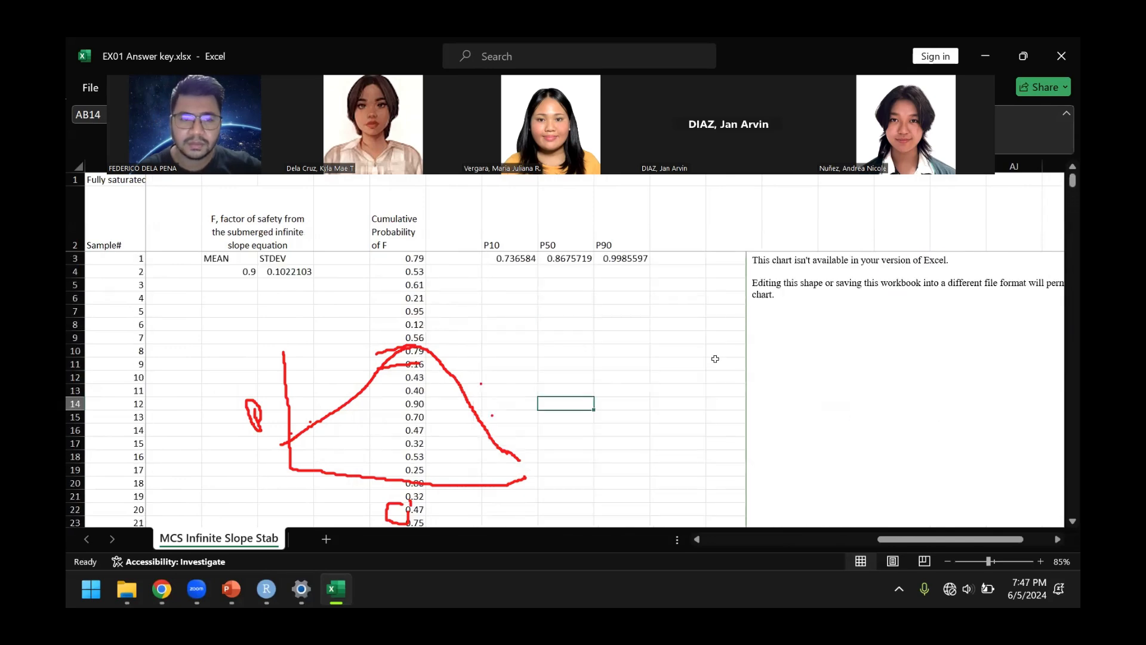
Revisit the cumulative probability formula in Y3, re-enter it unchanged, and check the column's heading in Y2
left_click(398, 267)
left_click_drag(913, 540, 887, 531)
left_click(714, 337)
double_click(609, 260)
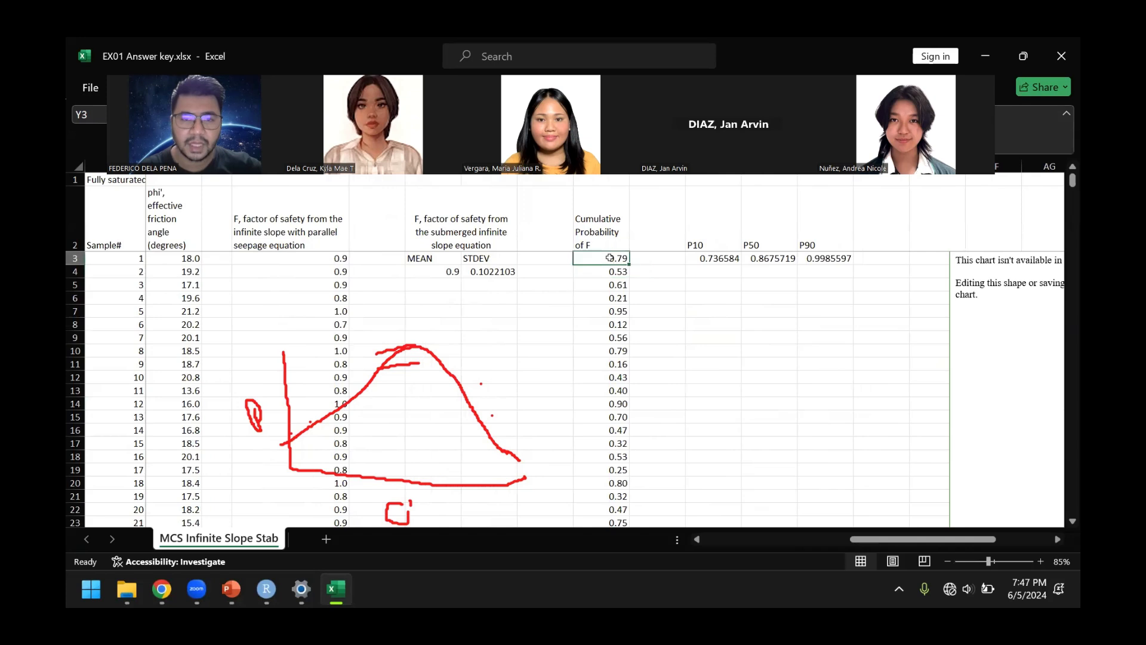
key("Return")
left_click(771, 336)
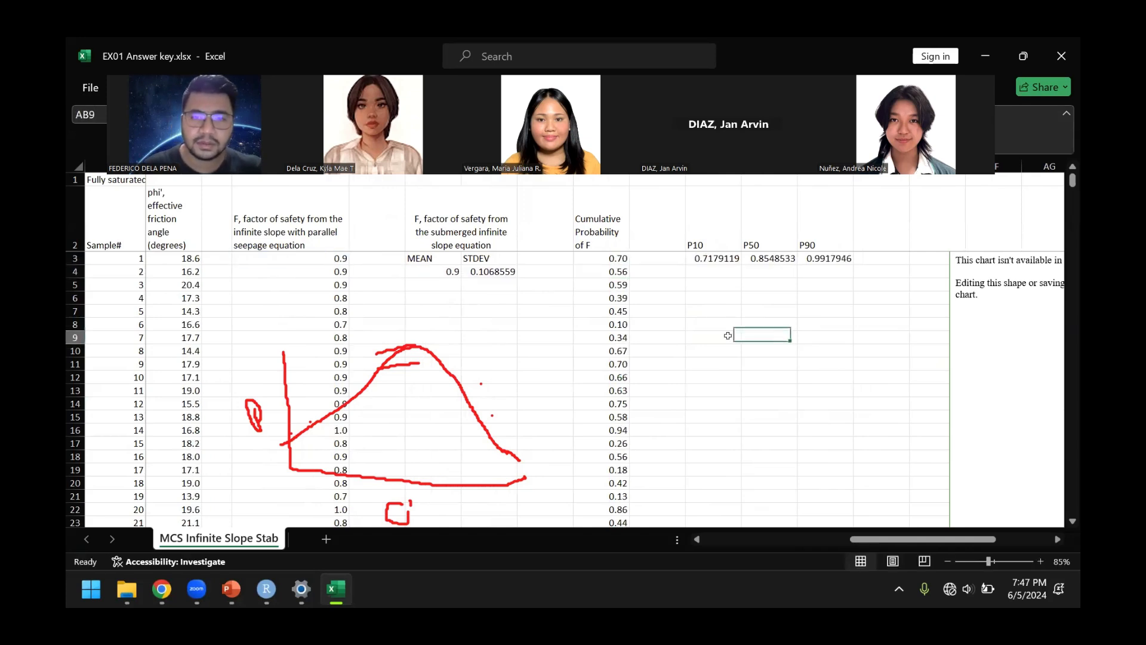
left_click(604, 256)
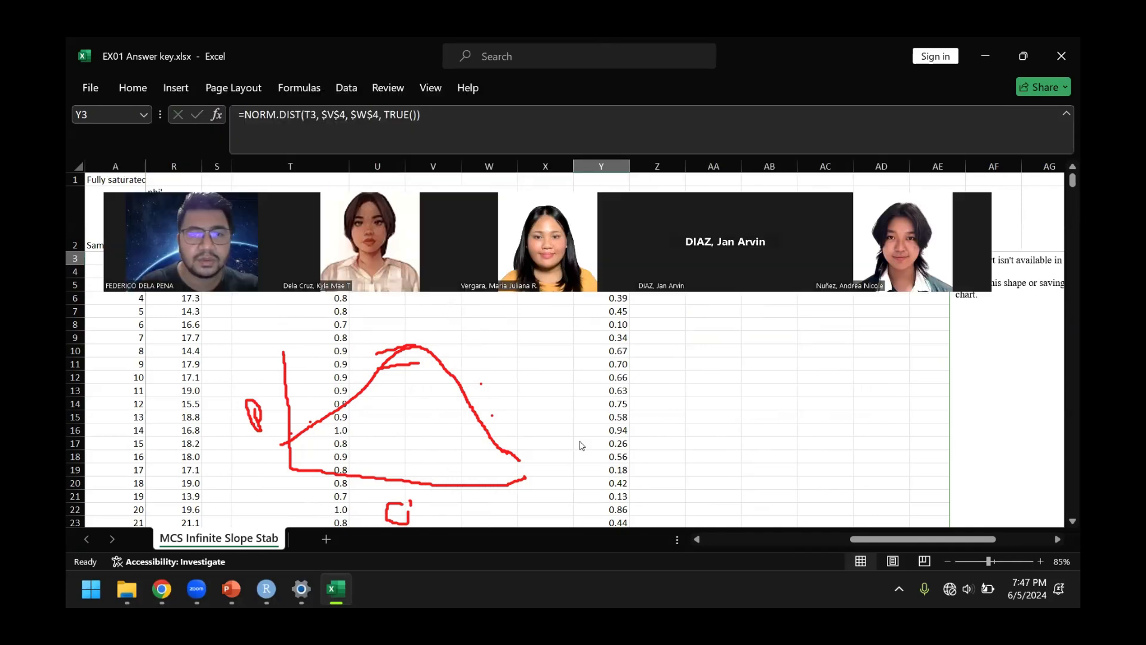
left_click(710, 297)
left_click(609, 221)
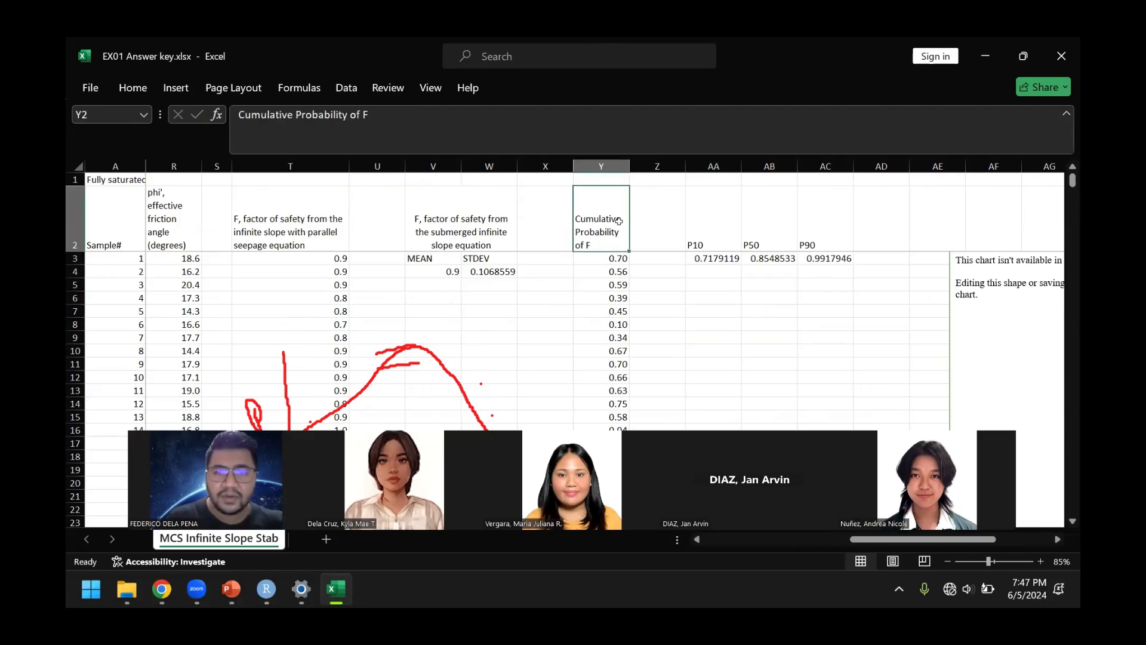
Recheck the NORM.DIST formula in Y3 beneath the Cumulative Probability of F heading
left_click(615, 263)
left_click(707, 307)
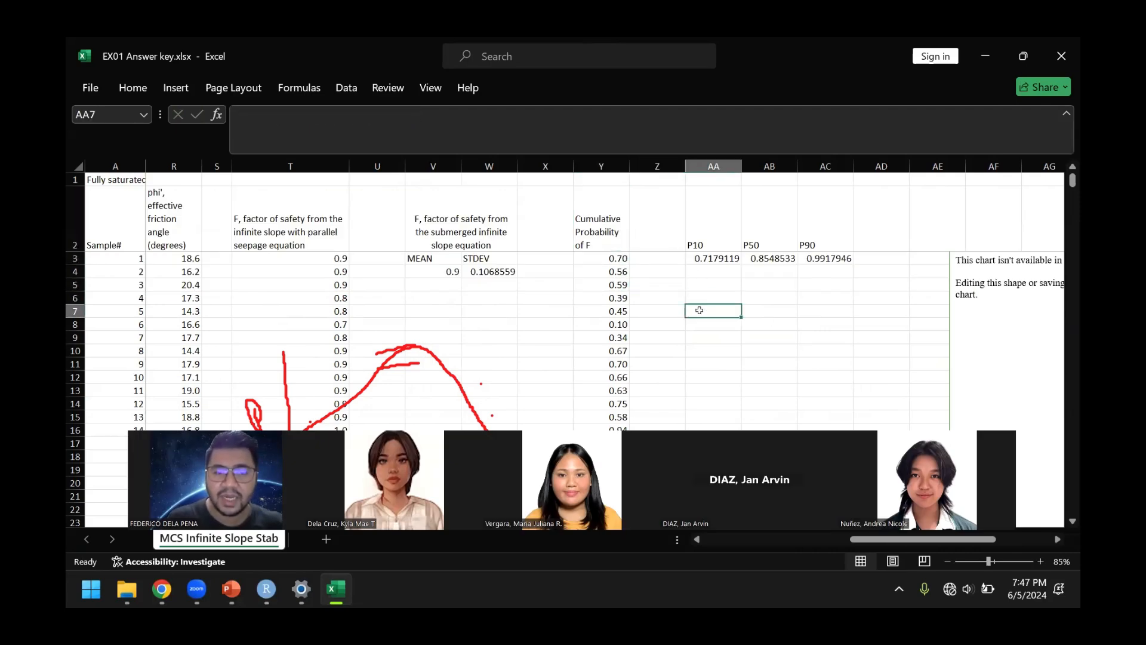
left_click(610, 258)
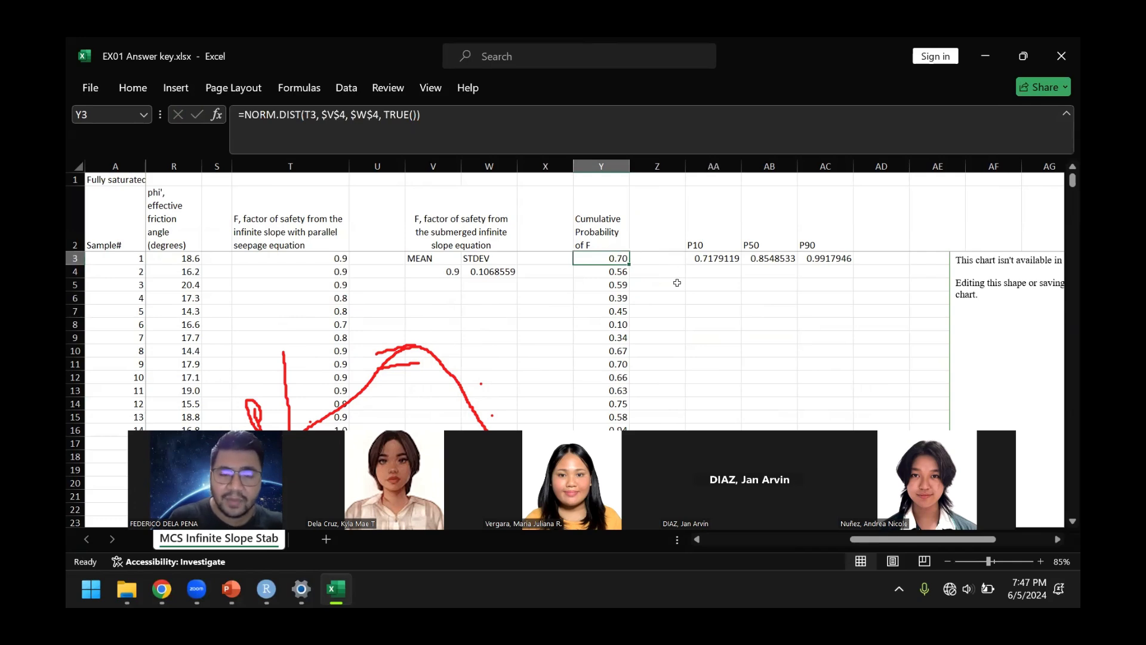
left_click(647, 300)
left_click(602, 261)
left_click(664, 302)
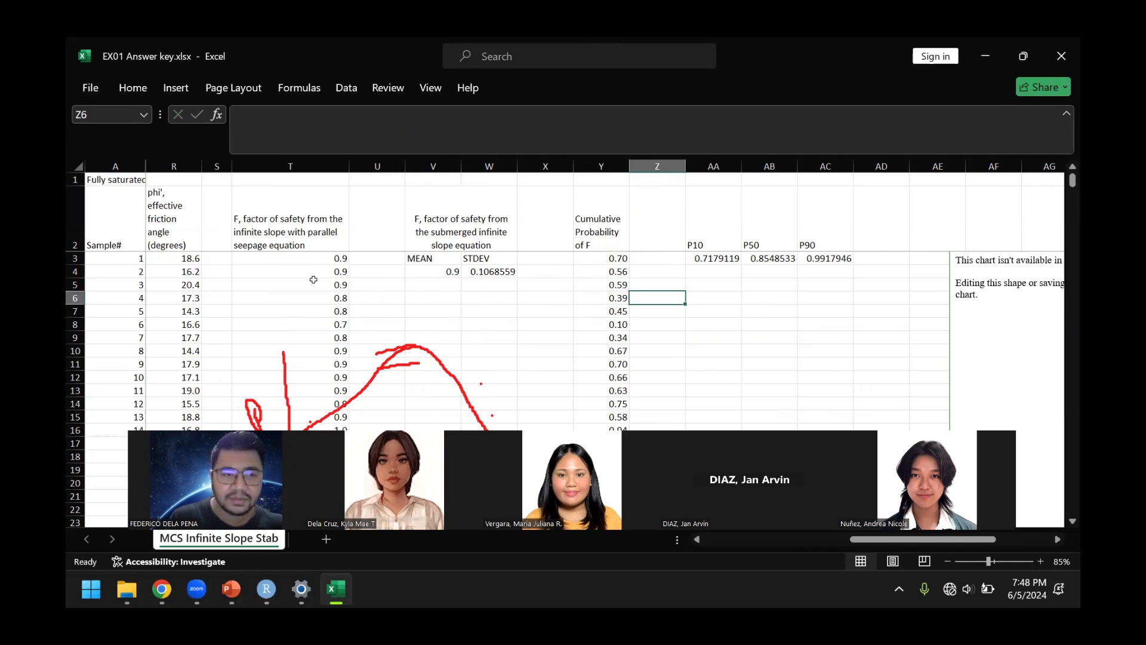
Inspect the first factor of safety in T3 and the mean and standard deviation cells V4:W4
left_click(322, 260)
left_click(417, 258)
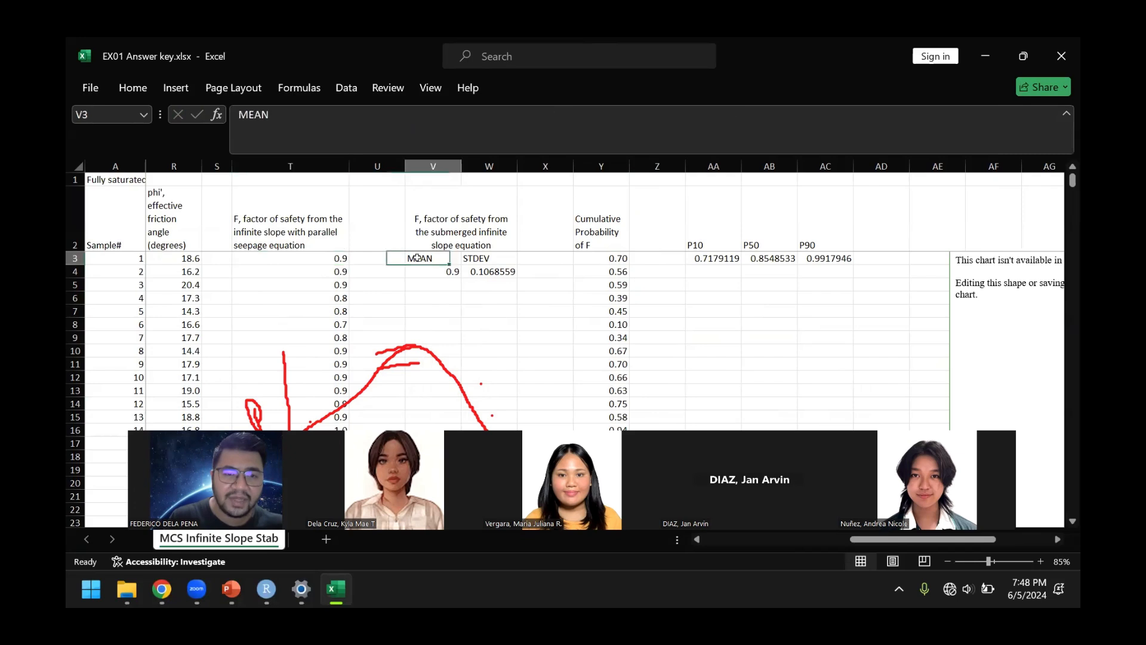
left_click_drag(440, 273, 489, 272)
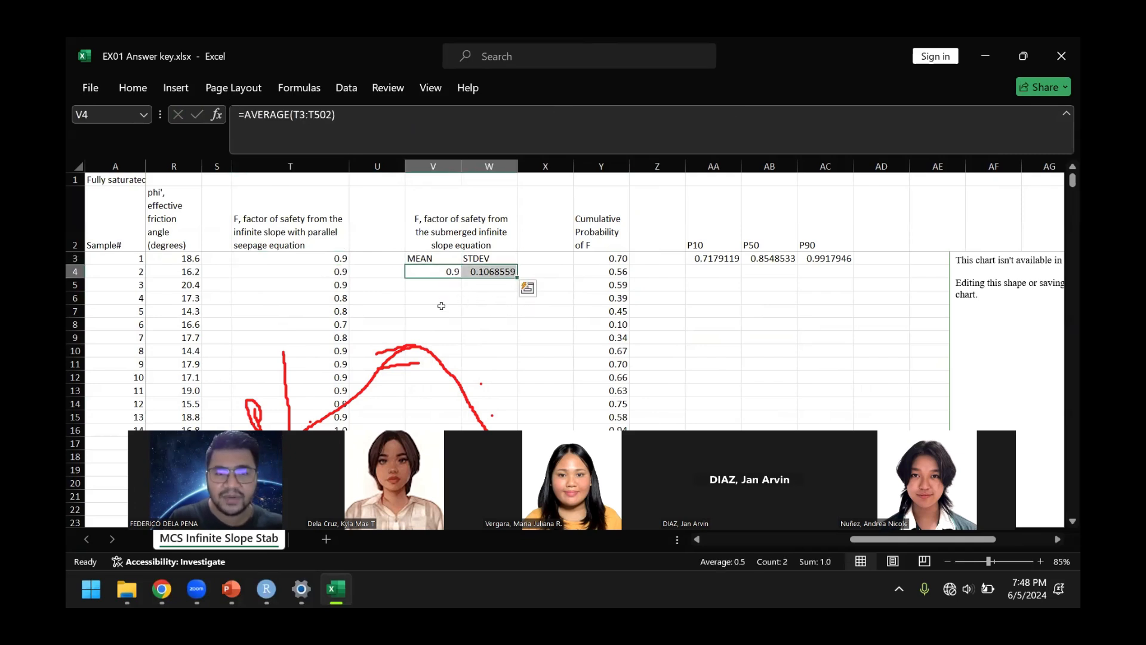
left_click(448, 309)
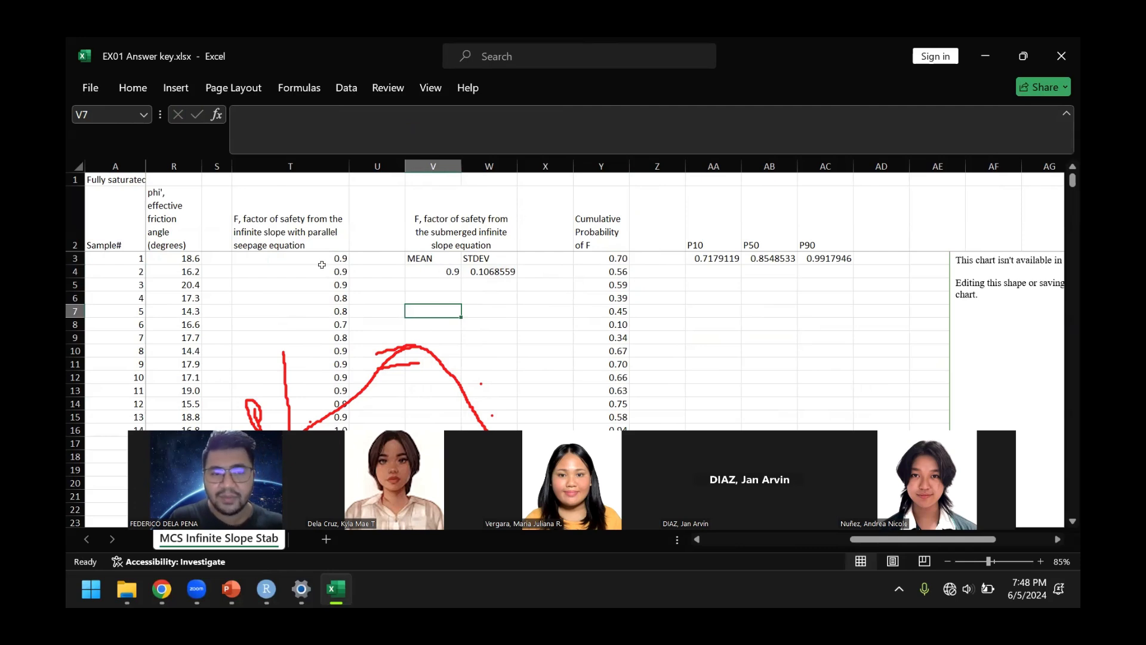
left_click(485, 311)
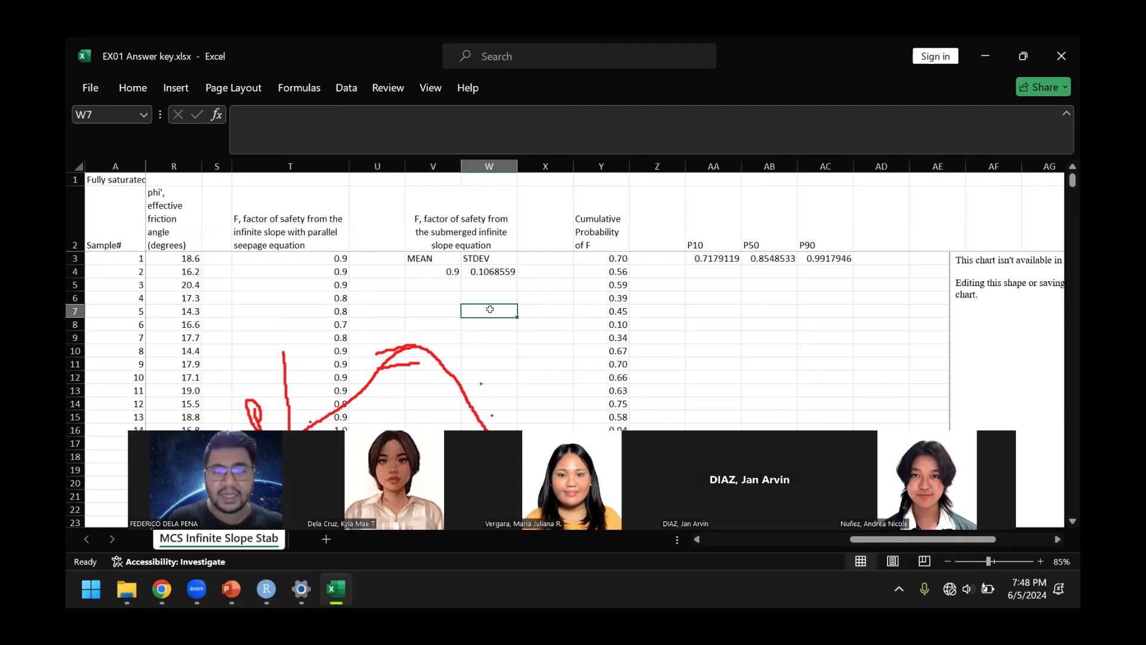
Show Y3's cumulative probability formula and look down the rows of factors of safety and their probabilities
left_click(603, 254)
scroll(463, 315, "down", 2)
scroll(469, 315, "up", 2)
scroll(475, 315, "down", 1)
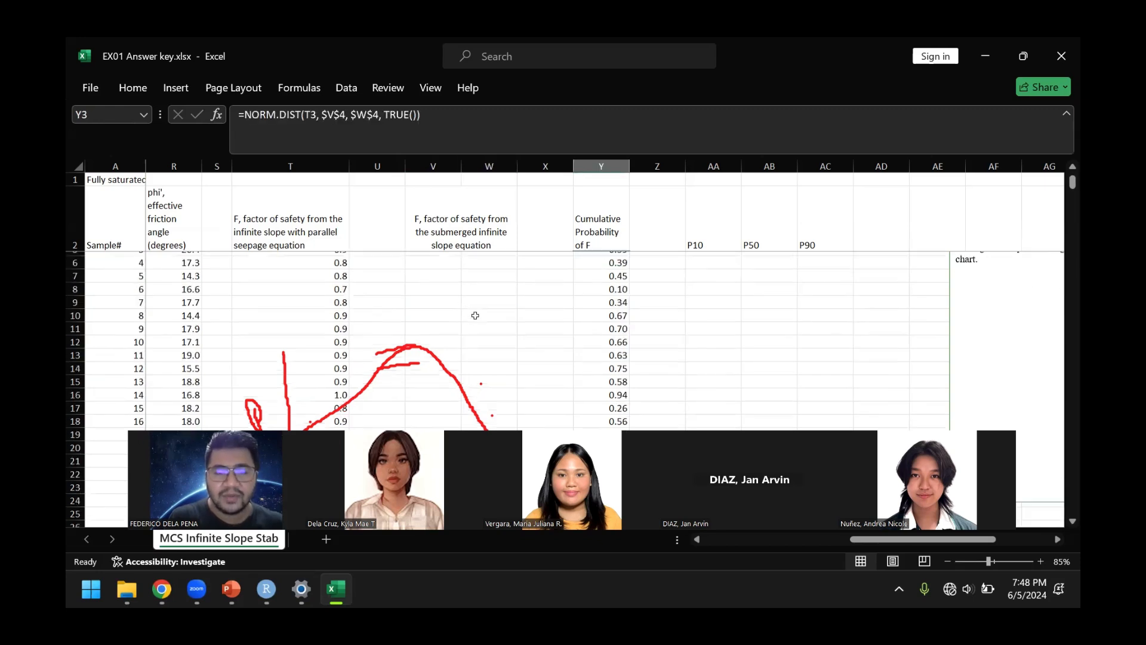
left_click(475, 315)
scroll(477, 323, "up", 1)
scroll(343, 293, "down", 4)
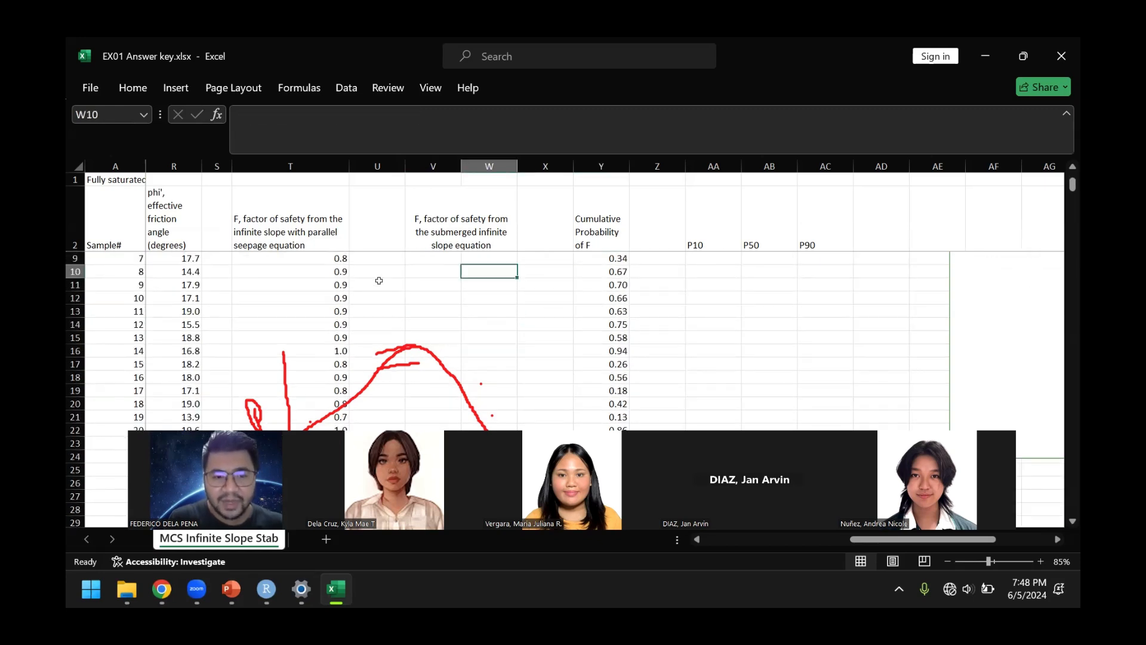
Compare the factors of safety in T16 and T8 with their cumulative probabilities in Y16 and Y8
left_click(316, 269)
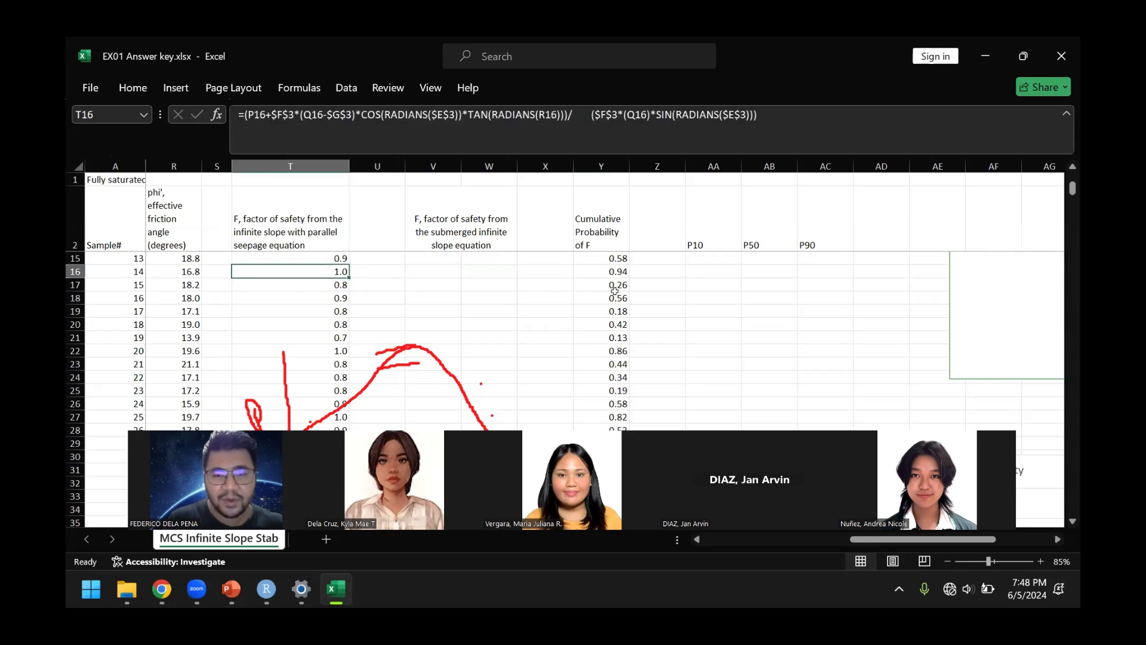
left_click(604, 274)
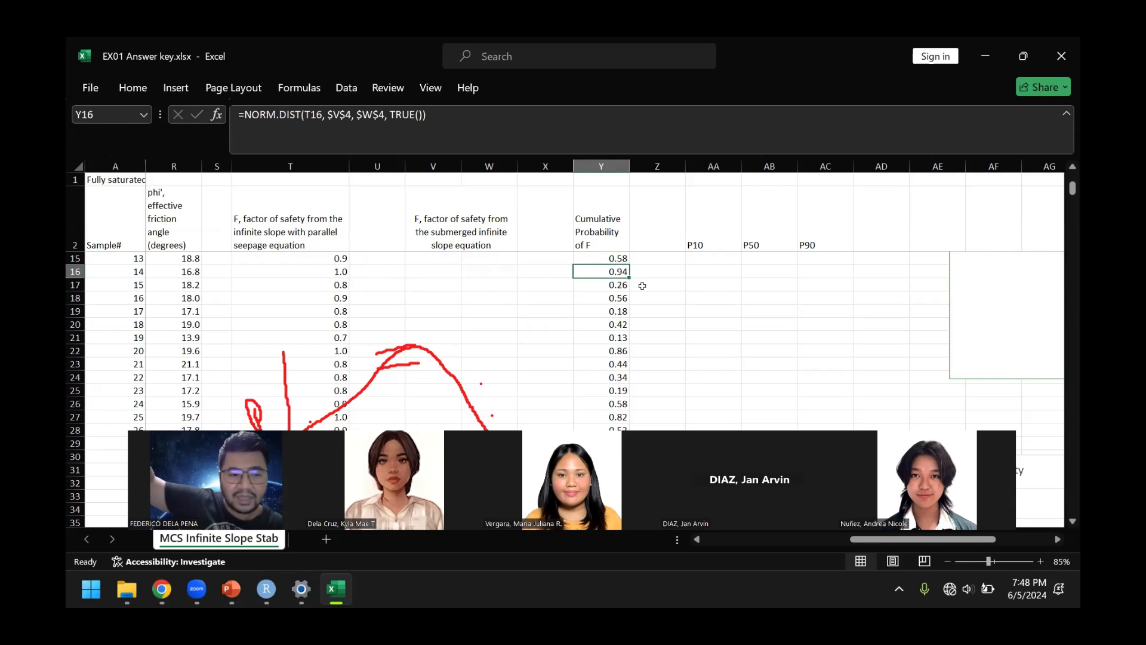
scroll(584, 291, "up", 1)
scroll(597, 299, "down", 9)
scroll(625, 323, "up", 7)
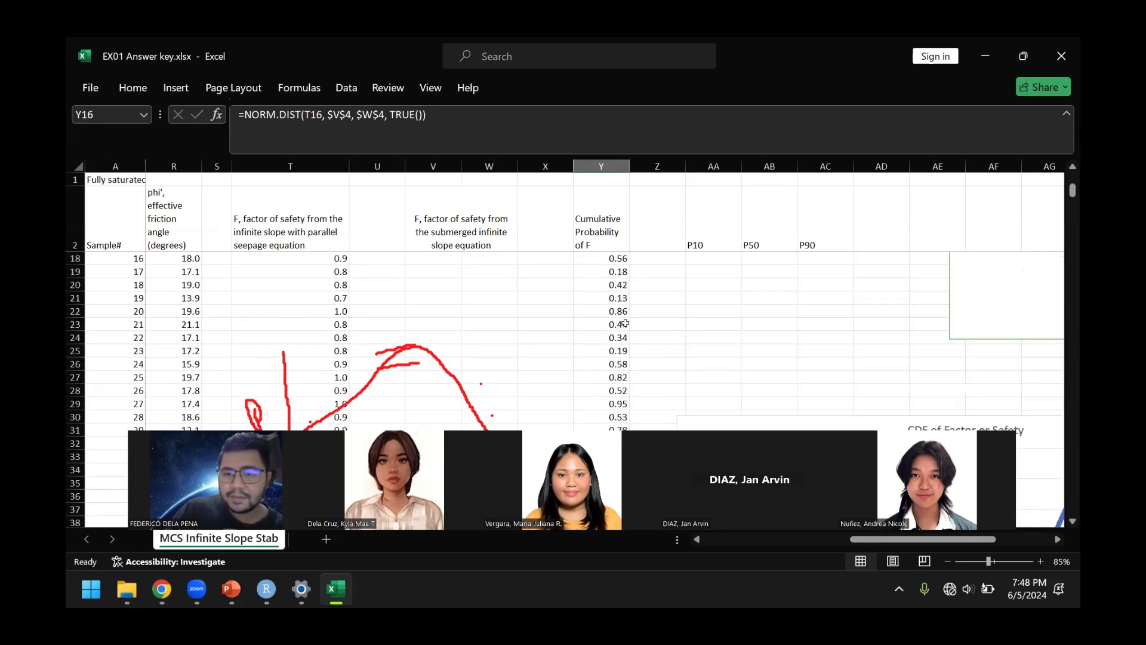
scroll(625, 323, "up", 5)
left_click(340, 325)
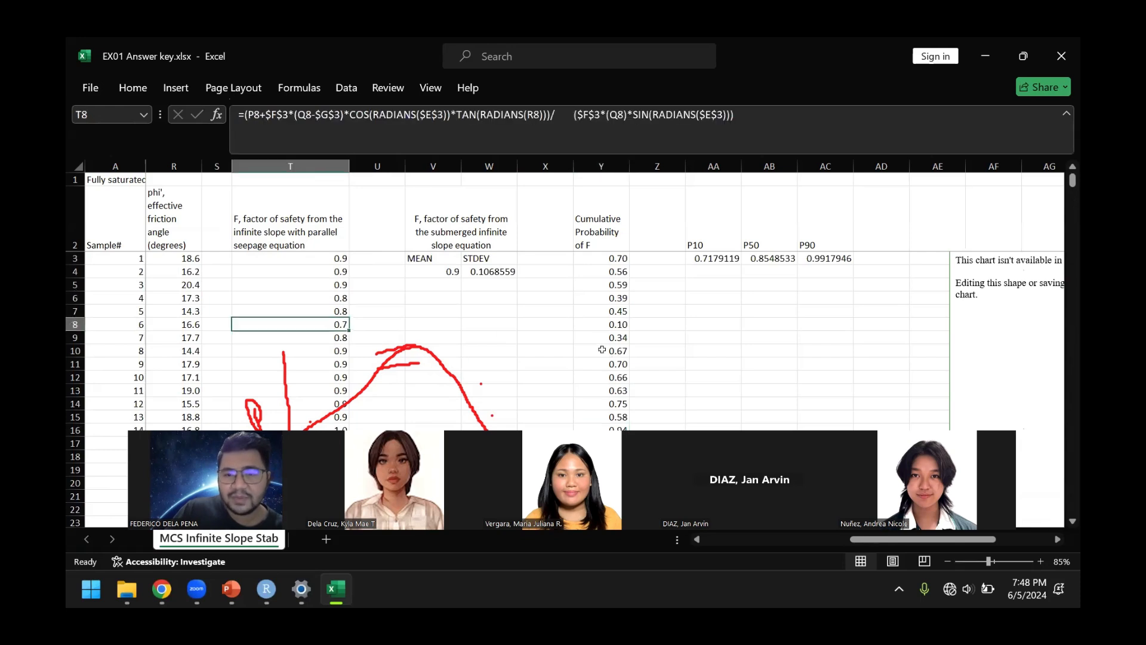
left_click(616, 323)
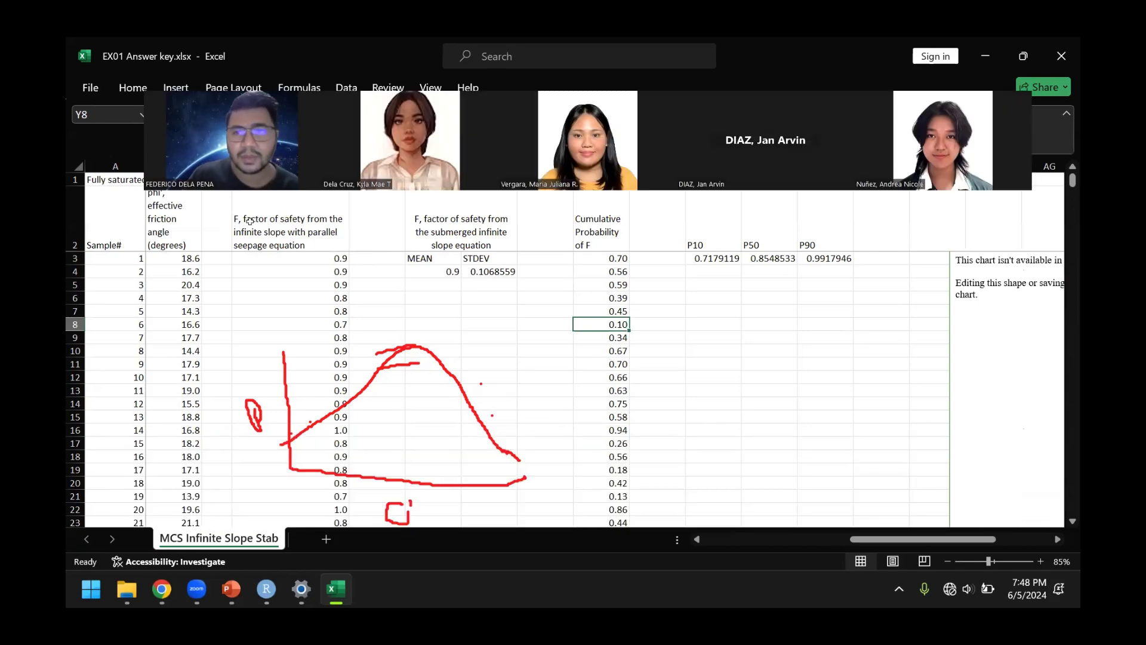
Look over the P10, P50 and P90 values, the chart placeholder beside them and the factor of safety columns
left_click(732, 338)
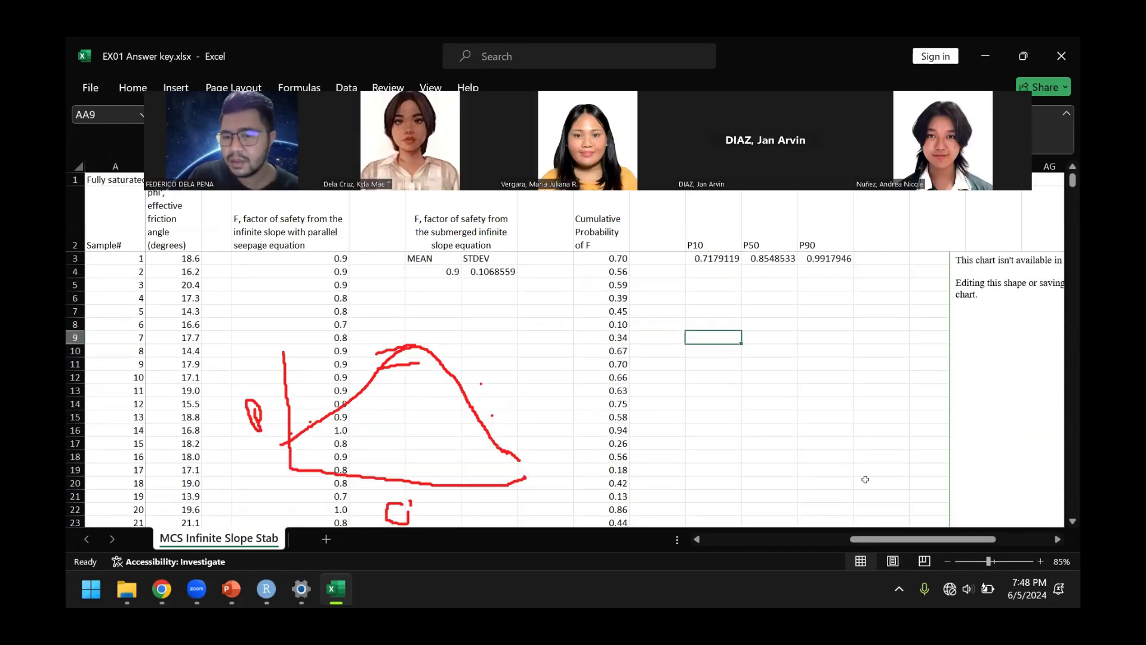
left_click_drag(919, 539, 948, 524)
scroll(853, 343, "down", 9)
scroll(856, 346, "up", 7)
scroll(860, 352, "up", 2)
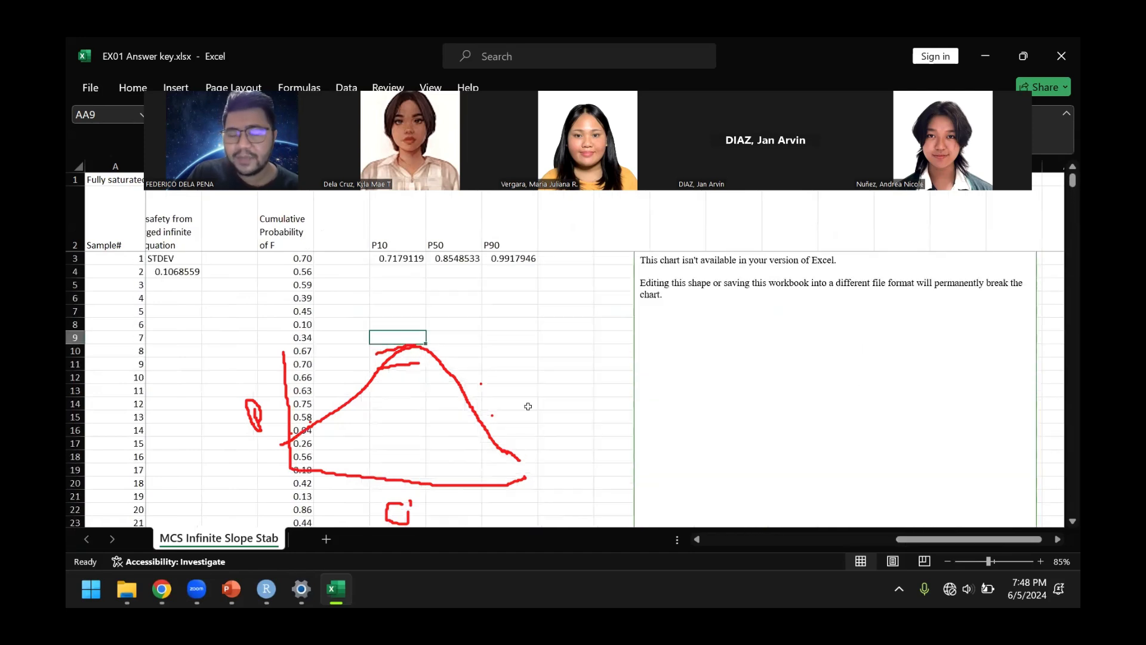
left_click(465, 362)
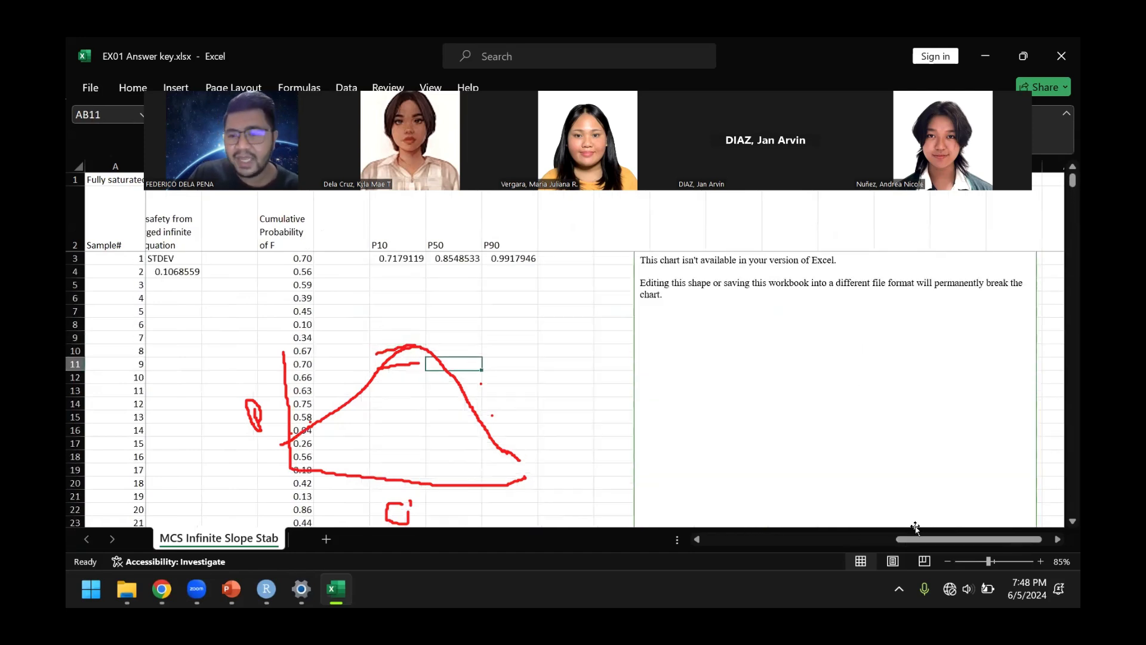
scroll(659, 372, "left", 5)
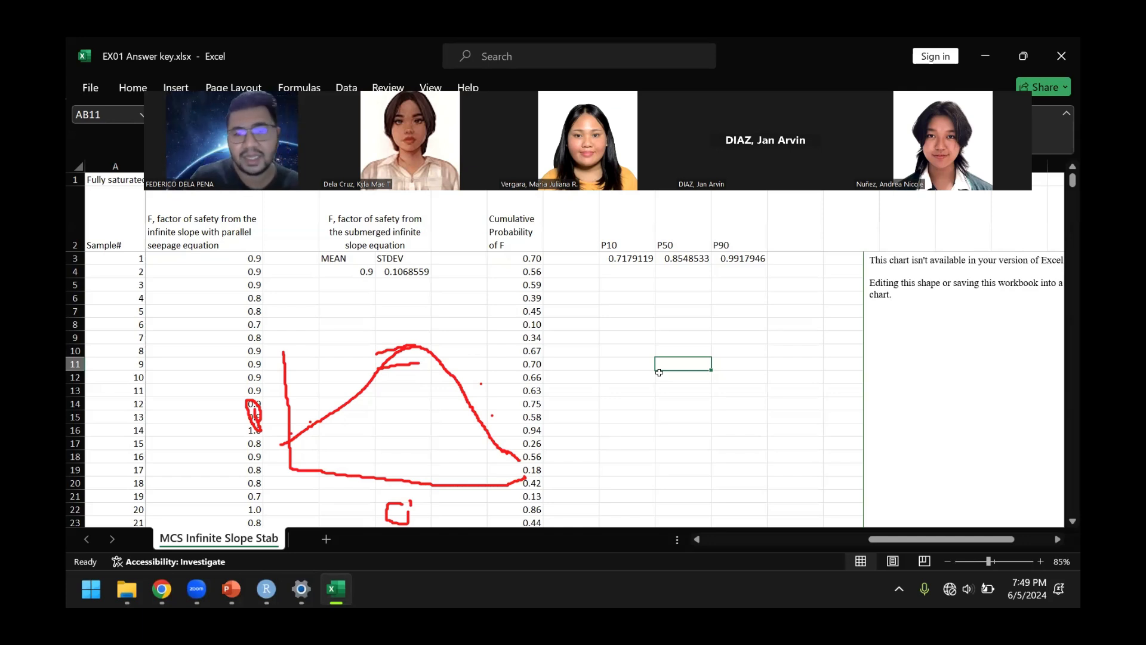
left_click(661, 334)
scroll(675, 333, "down", 8)
scroll(675, 416, "up", 9)
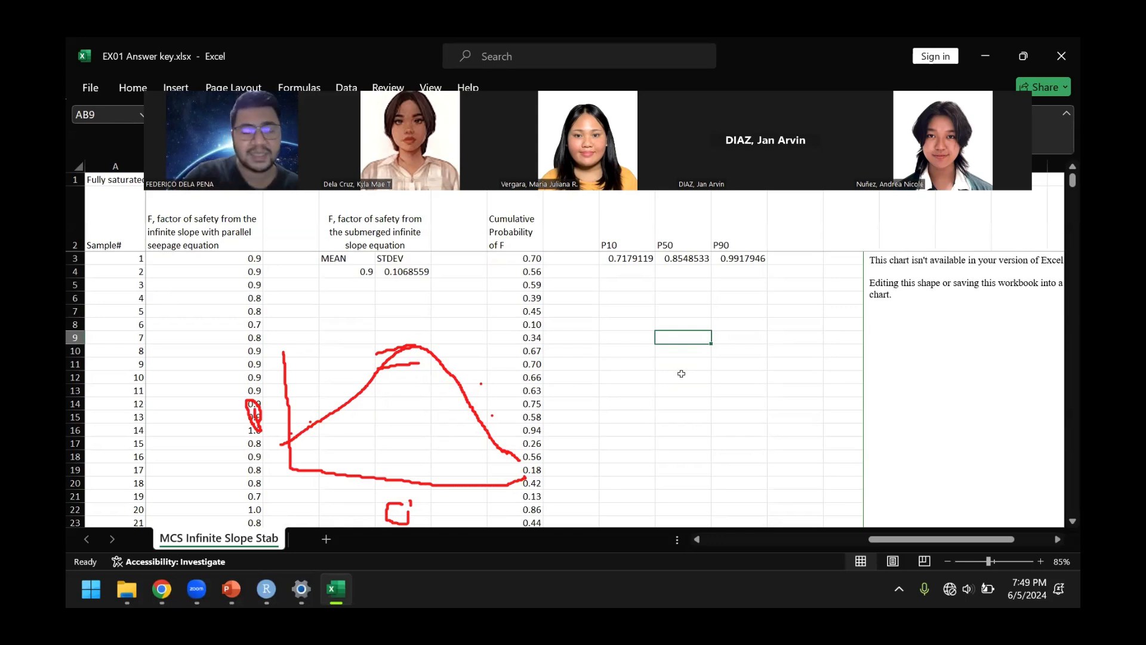
Examine the whole curve of the CDF of Factor or Safety chart and both of its axes
left_click(419, 376)
scroll(685, 410, "down", 9)
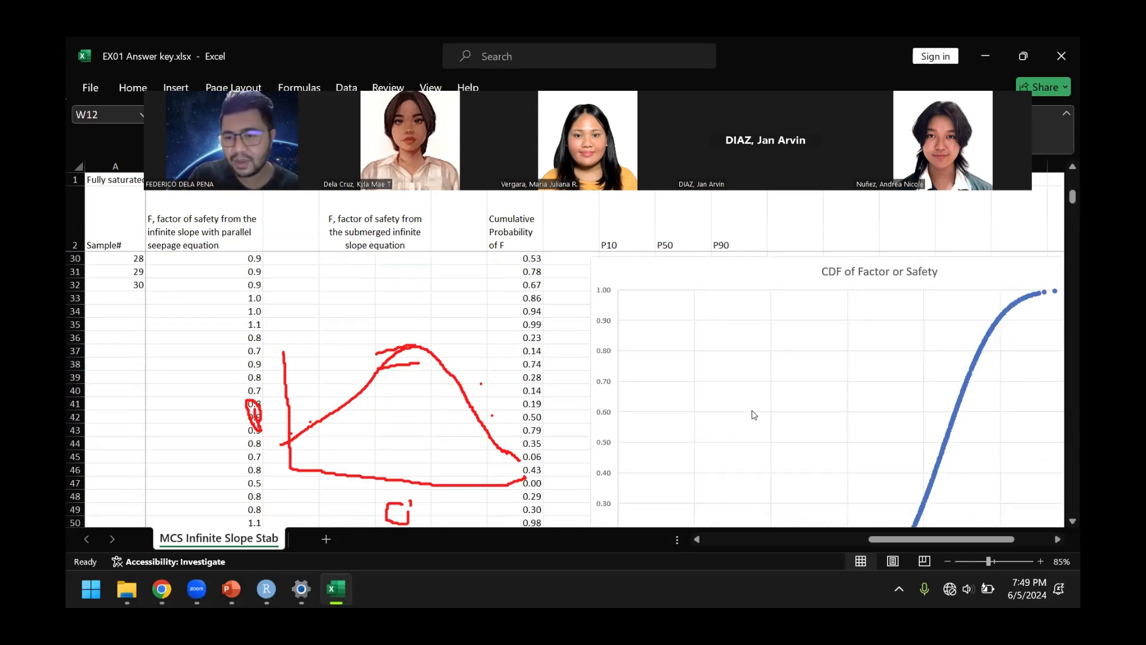
scroll(767, 431, "down", 3)
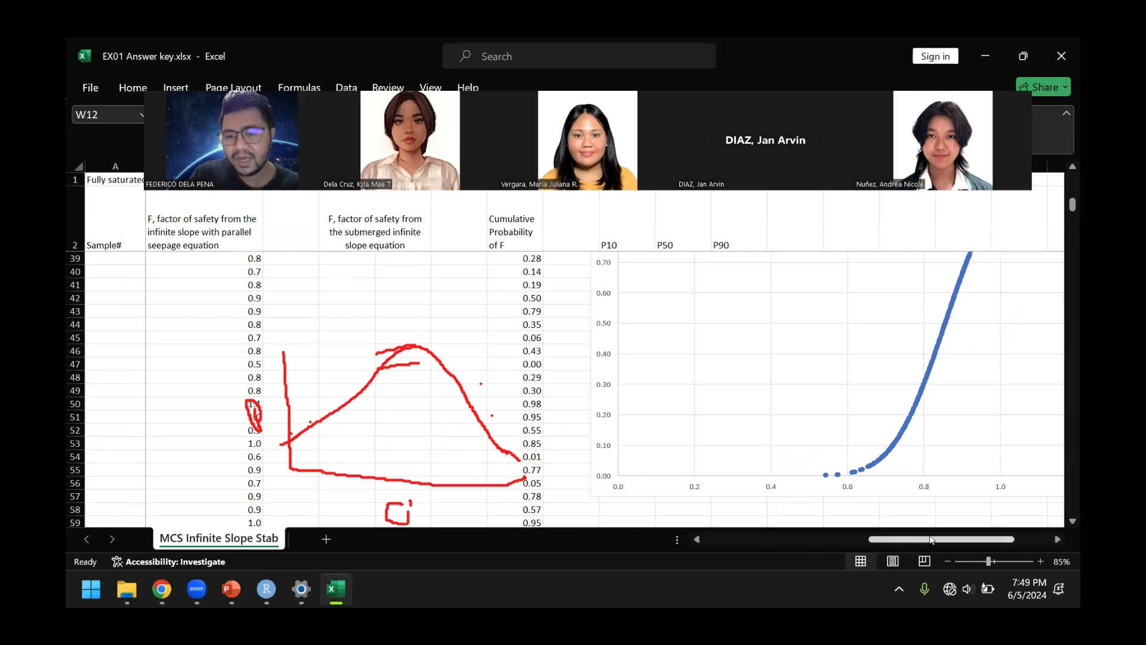
left_click_drag(908, 540, 935, 527)
scroll(735, 448, "right", 1)
scroll(717, 448, "up", 4)
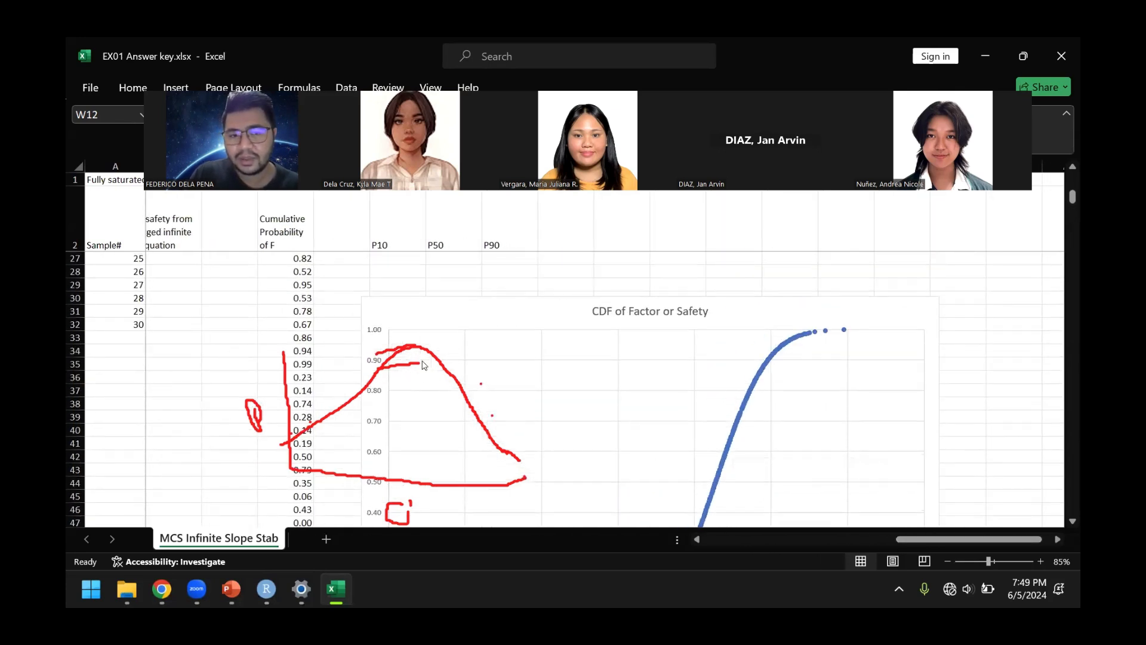
scroll(507, 324, "down", 7)
scroll(687, 424, "up", 5)
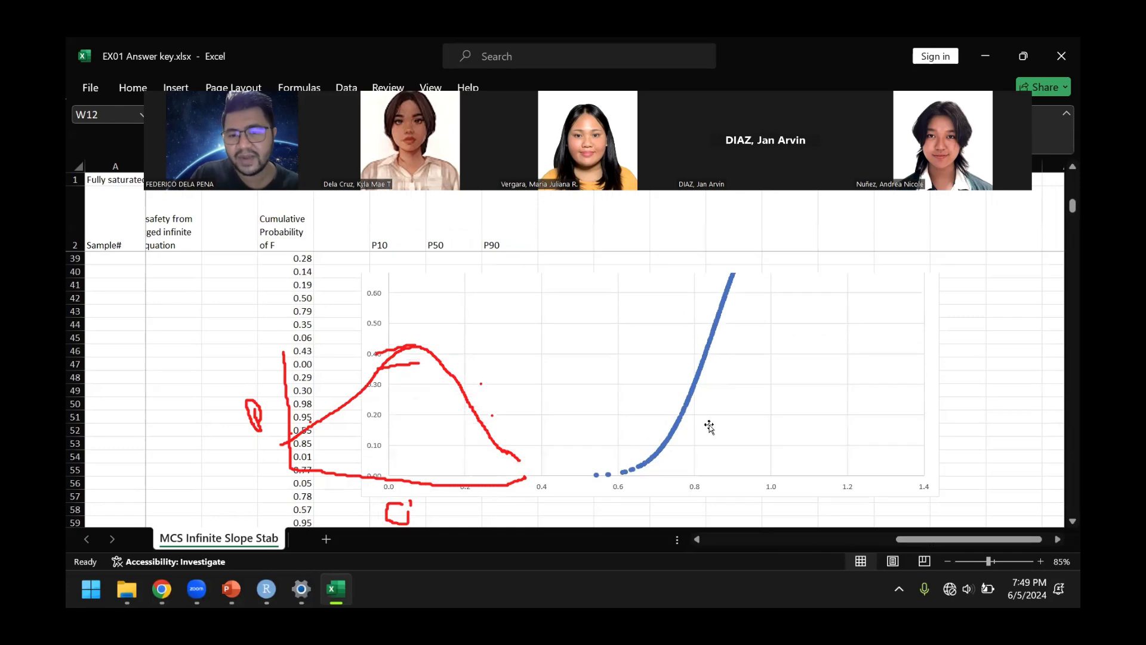
scroll(746, 374, "up", 2)
scroll(788, 377, "down", 4)
scroll(836, 382, "up", 4)
scroll(762, 359, "down", 3)
scroll(776, 388, "up", 11)
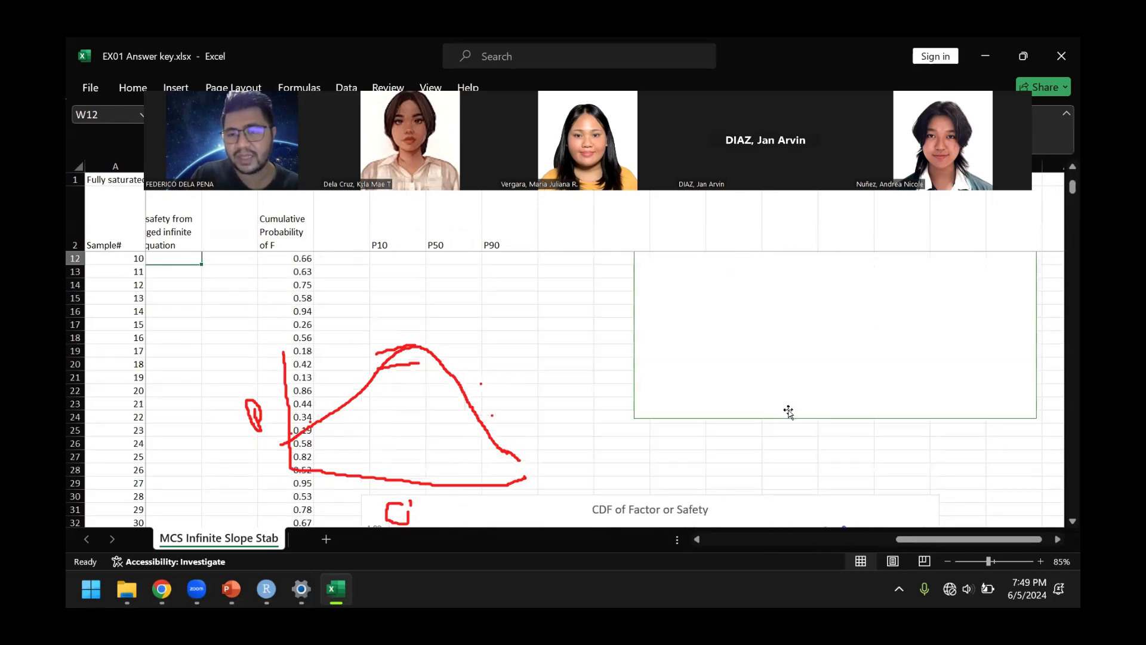
Return to the first columns and review the sampled soil parameters with their means and standard deviations
left_click(506, 287)
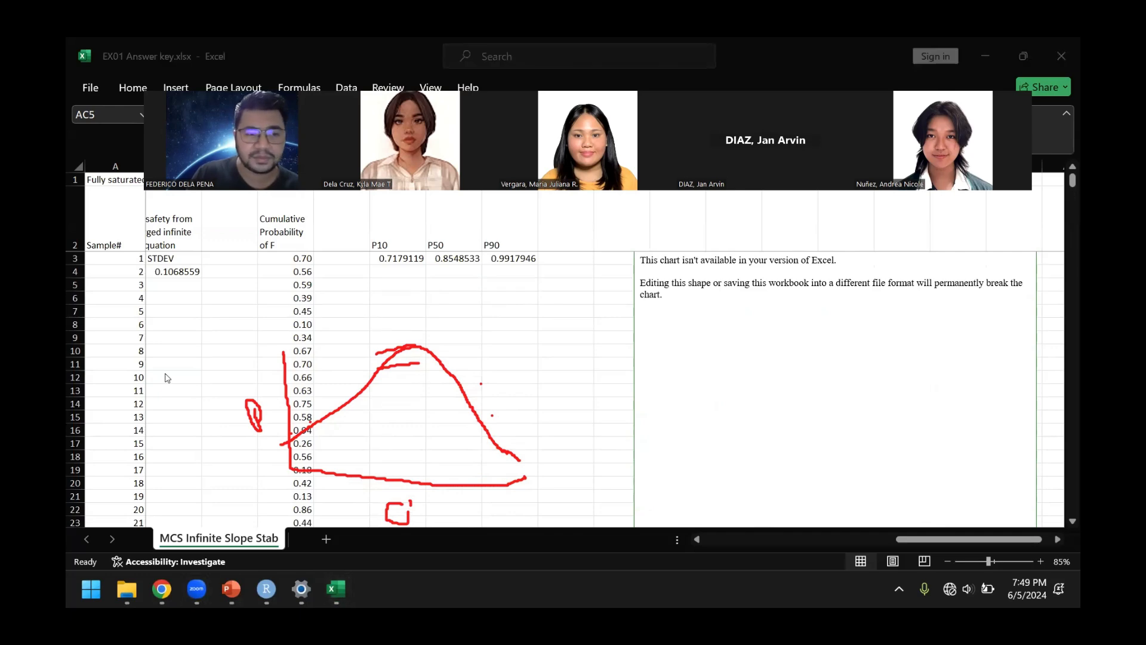
left_click_drag(901, 539, 625, 503)
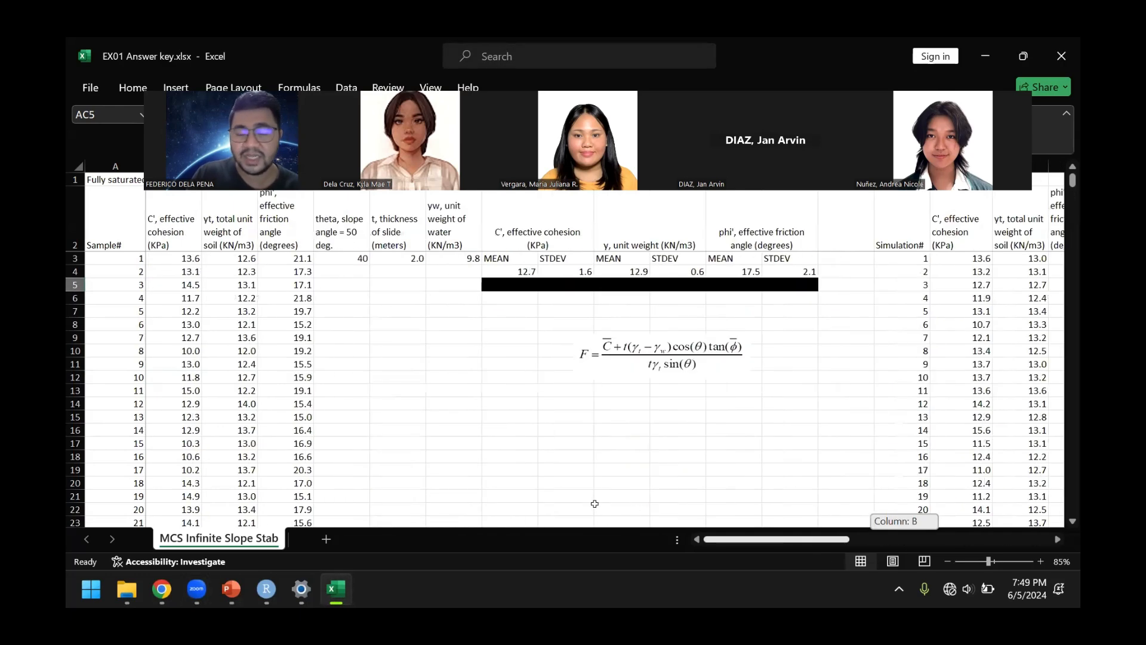
left_click(472, 352)
scroll(522, 364, "down", 5)
scroll(528, 353, "up", 5)
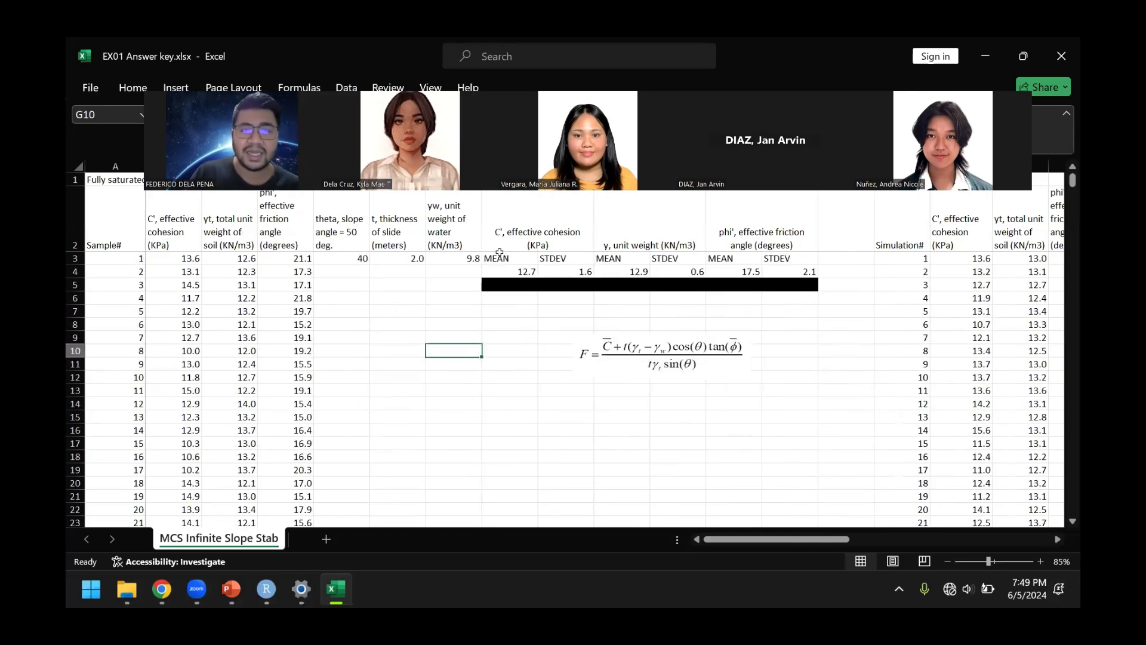
left_click(500, 253)
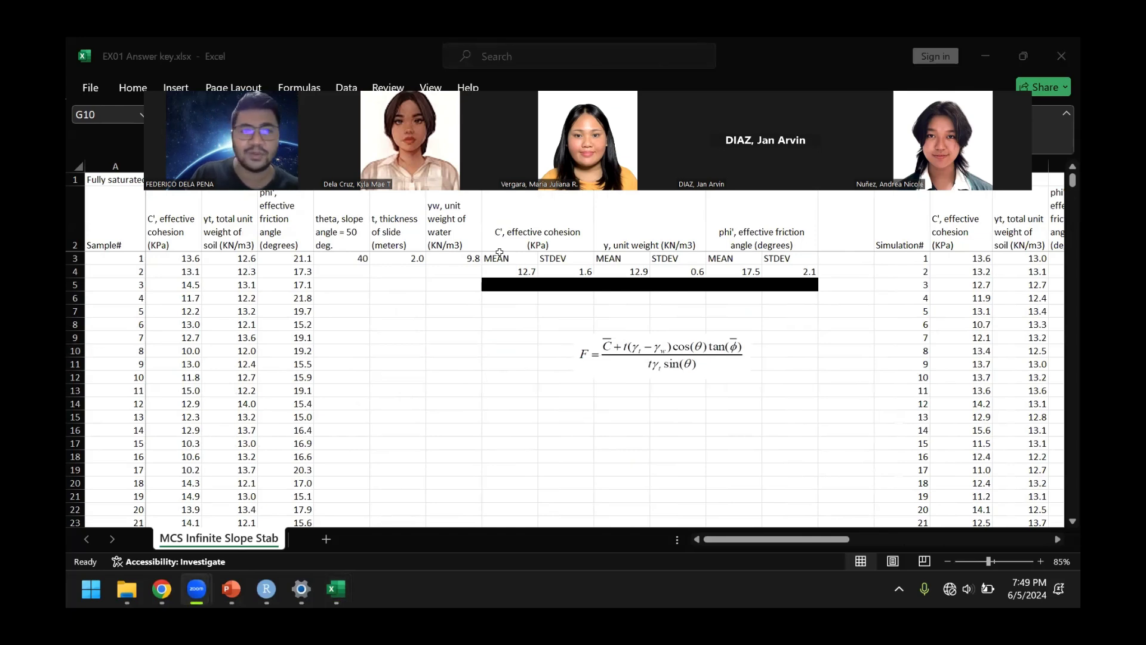
left_click(500, 376)
left_click(477, 399)
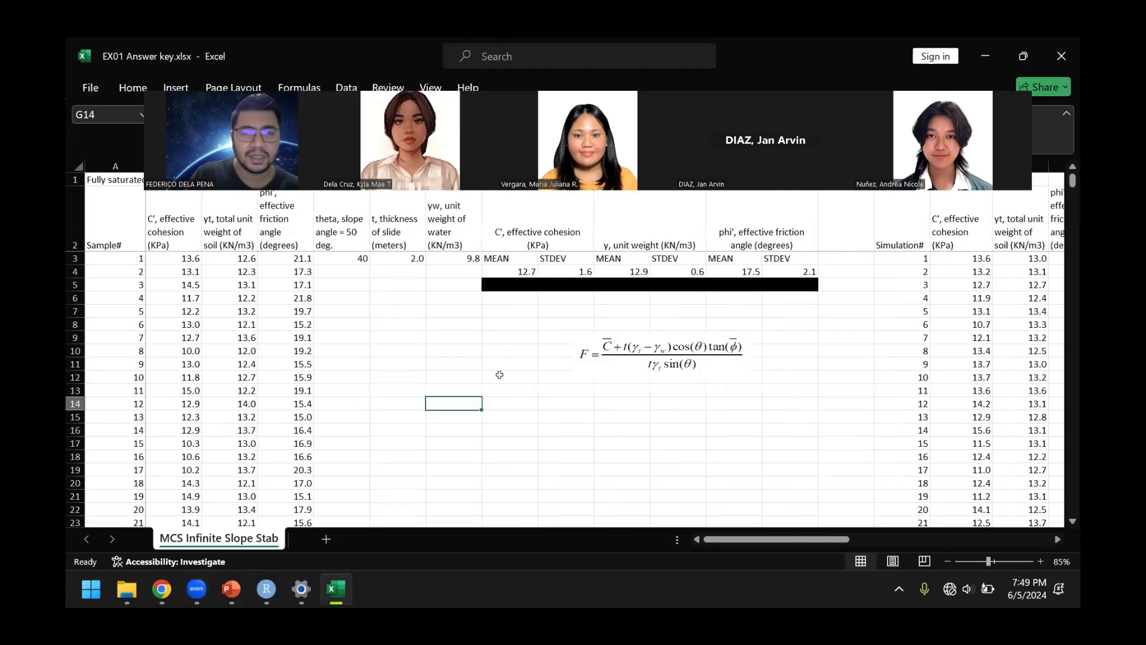
scroll(543, 361, "down", 2)
scroll(706, 402, "up", 2)
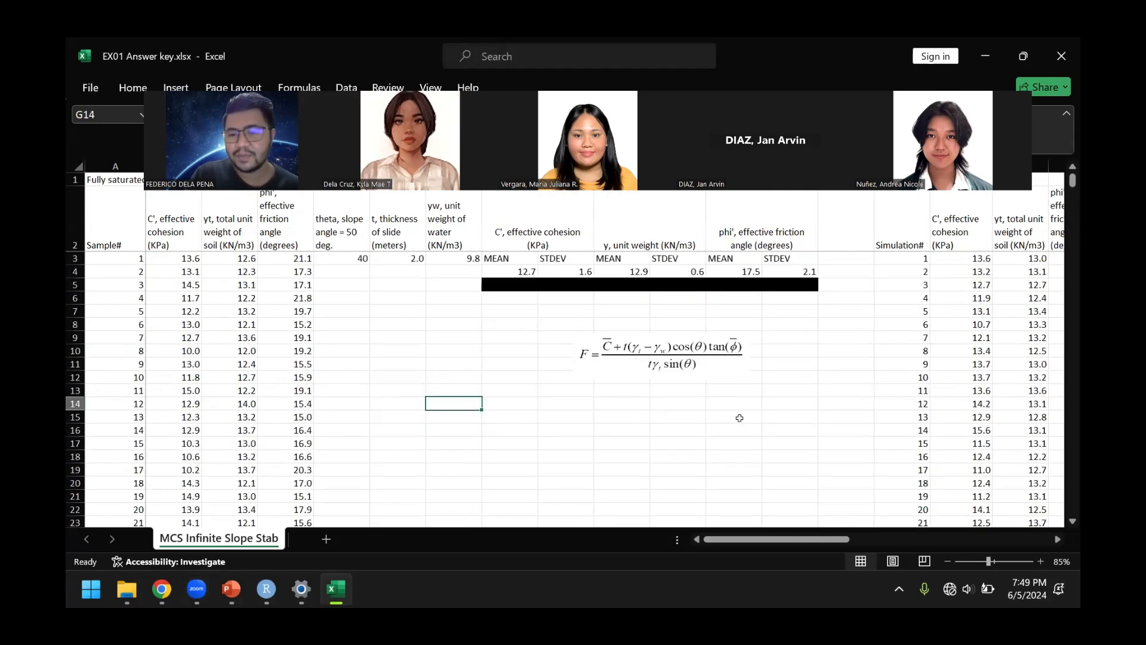
Select the factor of safety equation picture below the mean and standard deviation table to point it out, and deselect it
mouse_move(774, 539)
left_mouse_down()
mouse_move(824, 539)
mouse_move(771, 539)
left_mouse_up()
left_click(509, 365)
left_click(633, 370)
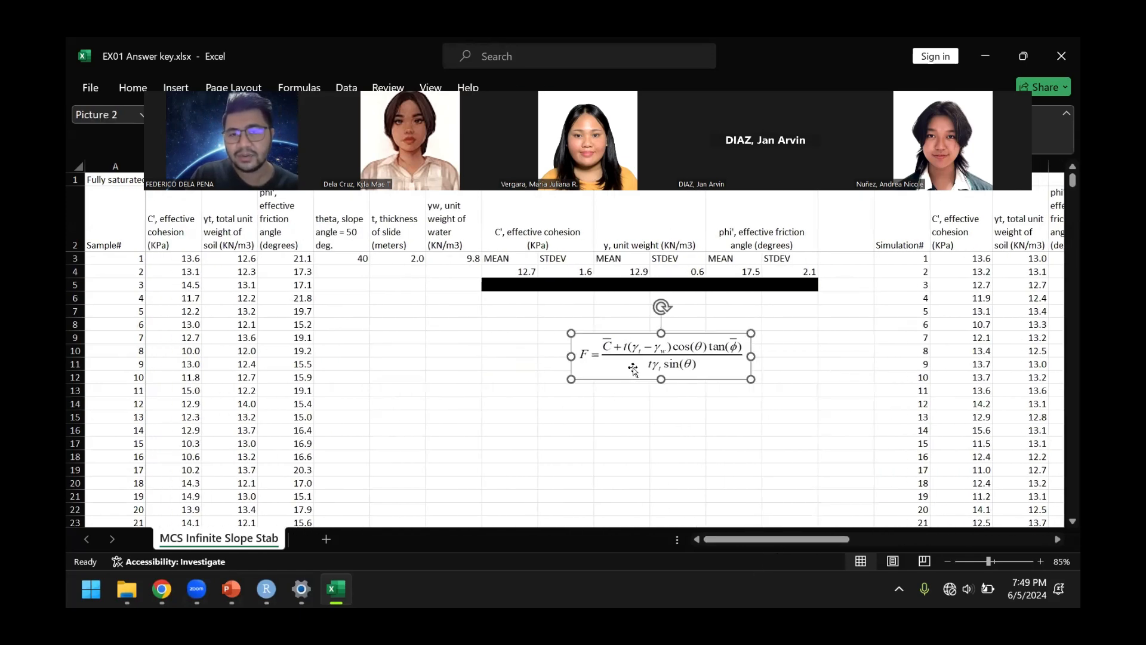
left_click(615, 442)
left_click(792, 442)
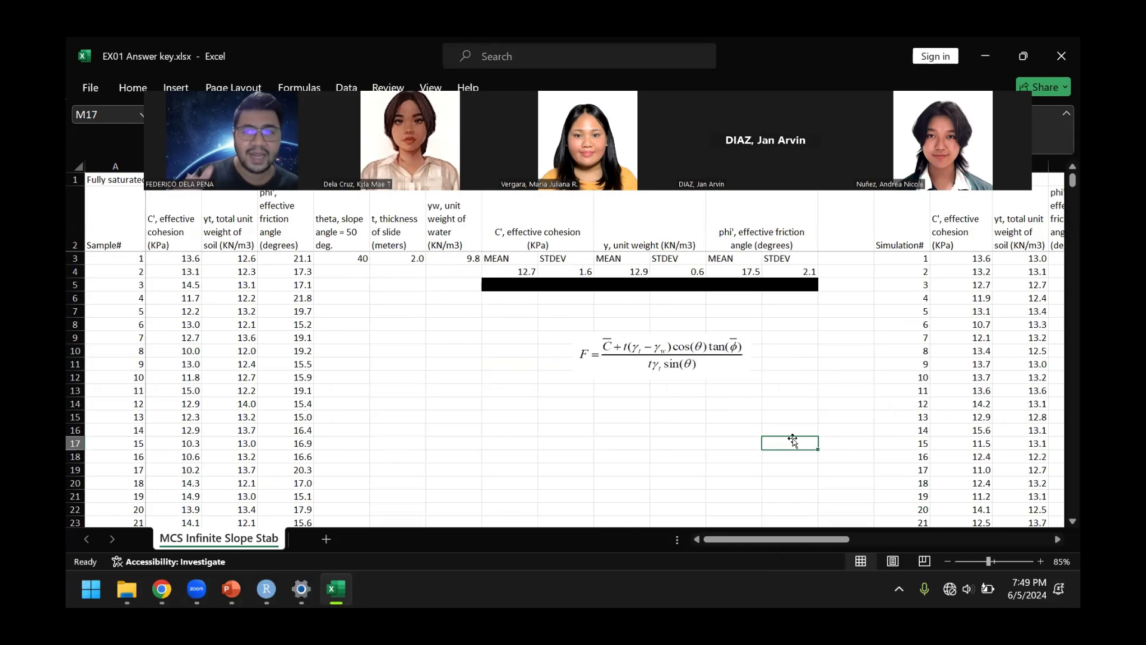
left_click(570, 468)
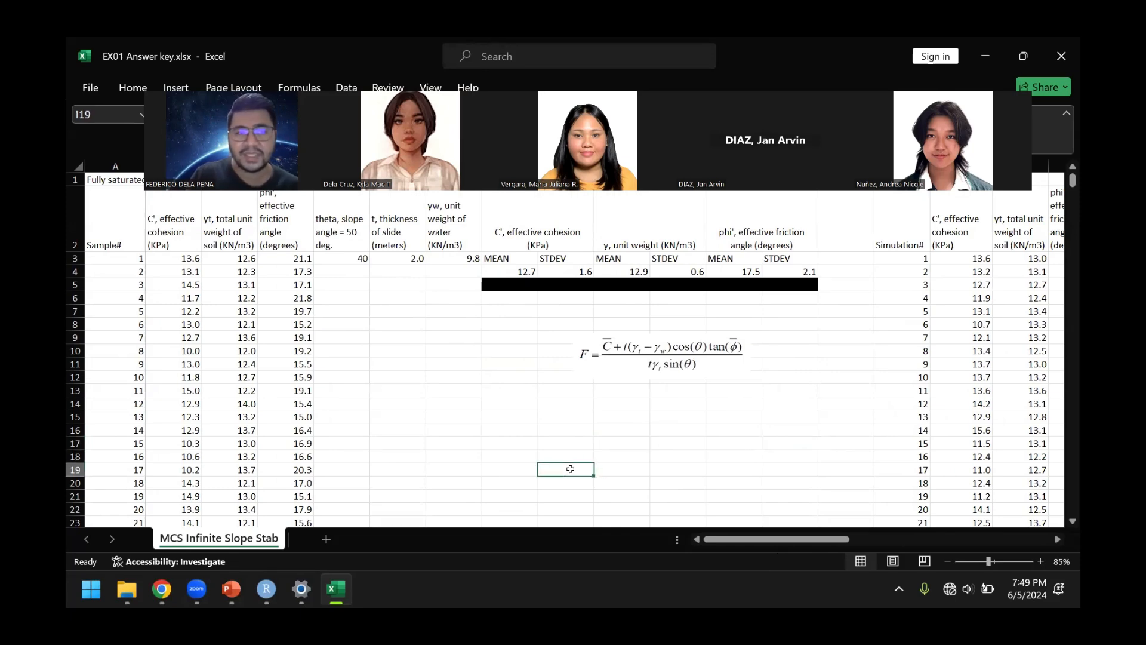
left_click_drag(778, 539, 790, 512)
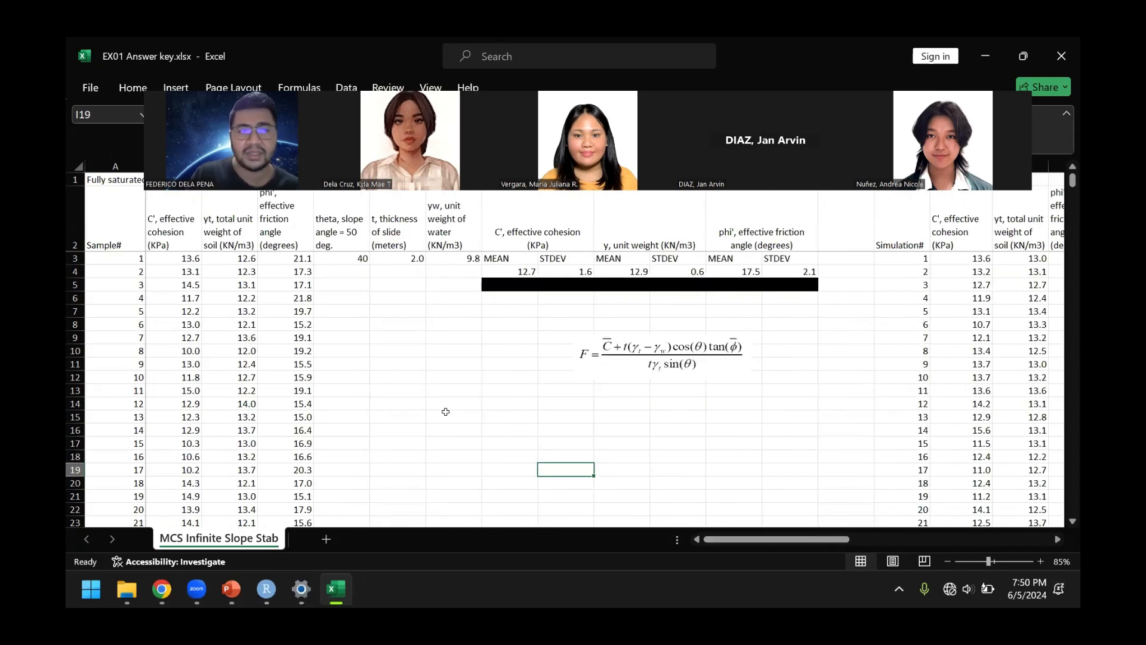
left_click(613, 458)
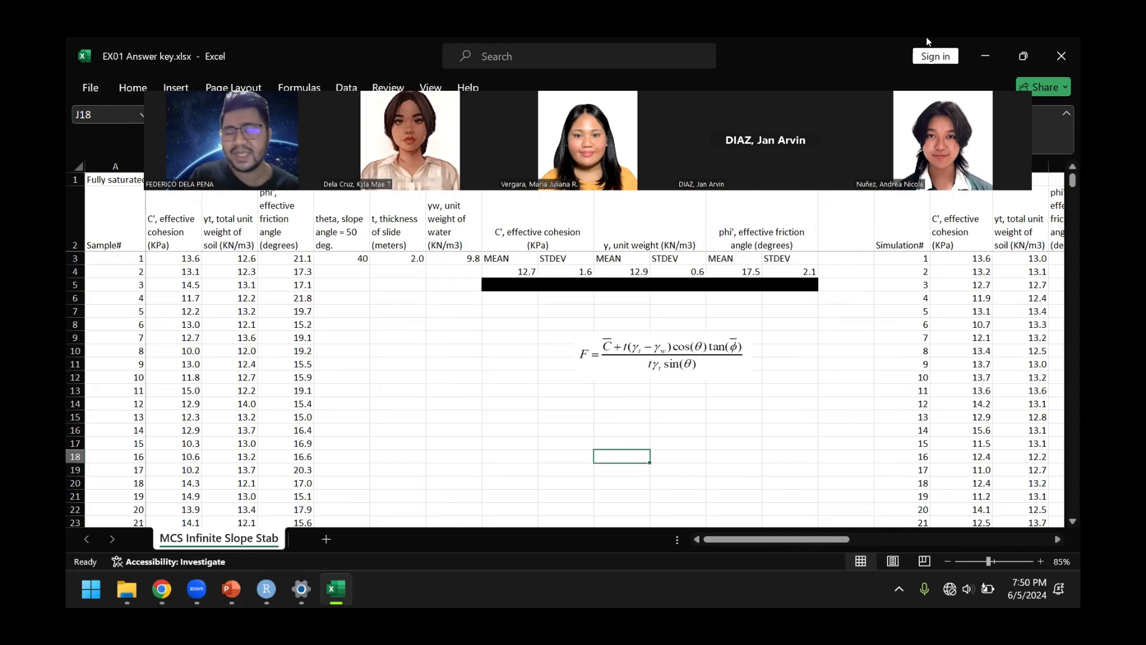
left_click(412, 308)
left_click(452, 390)
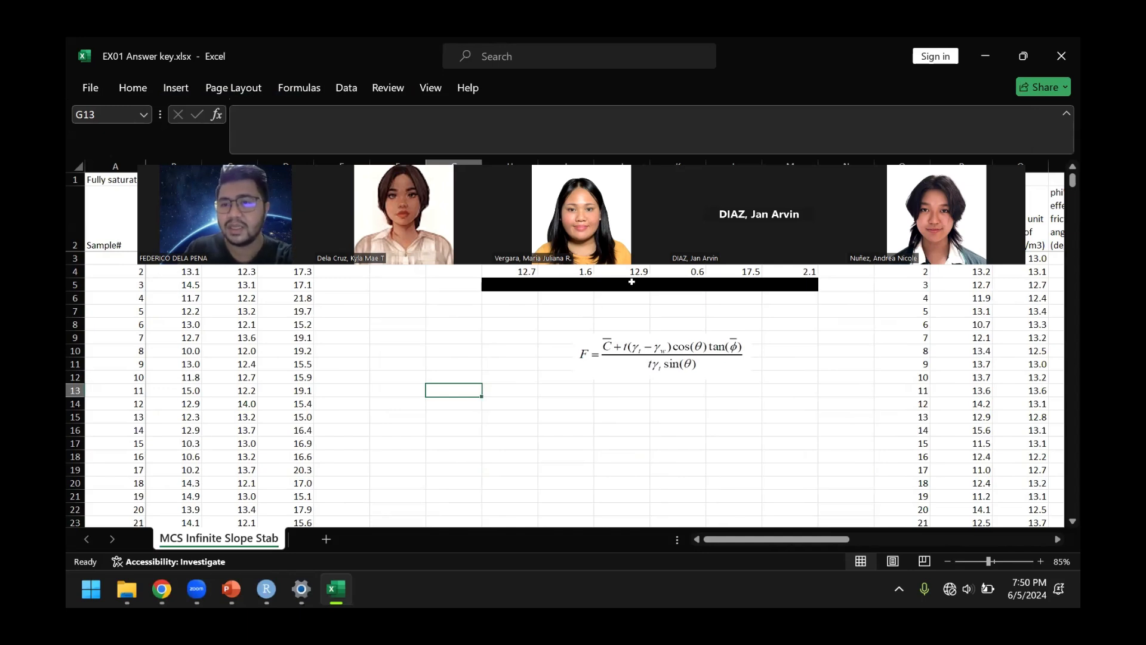
left_click(502, 338)
left_click(515, 393)
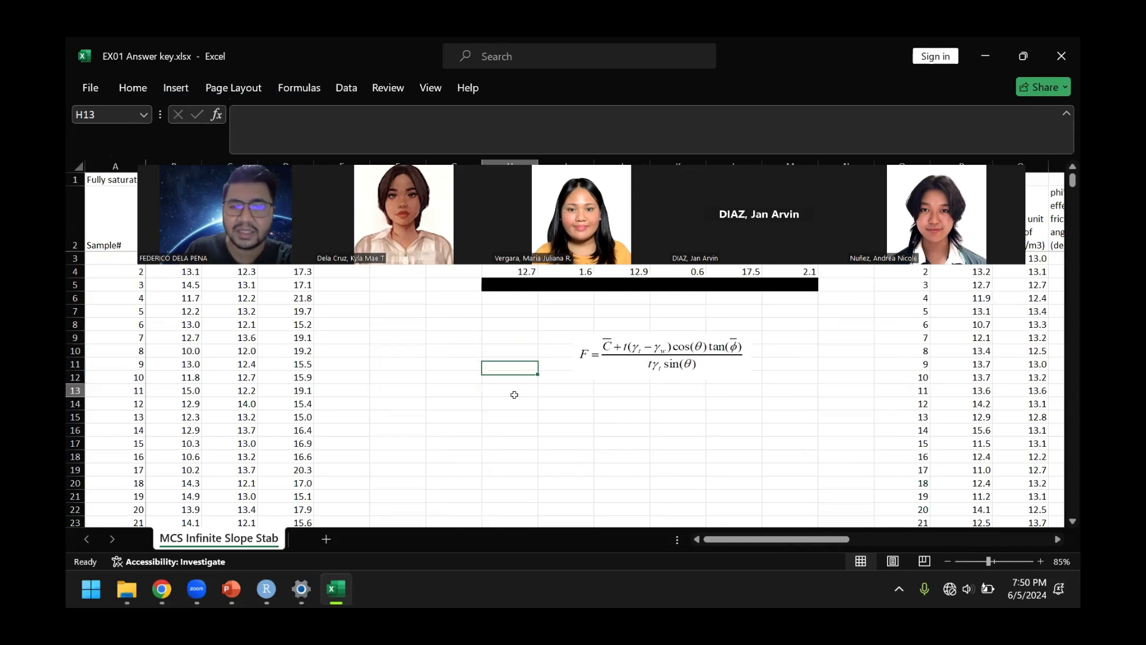
left_click(438, 335)
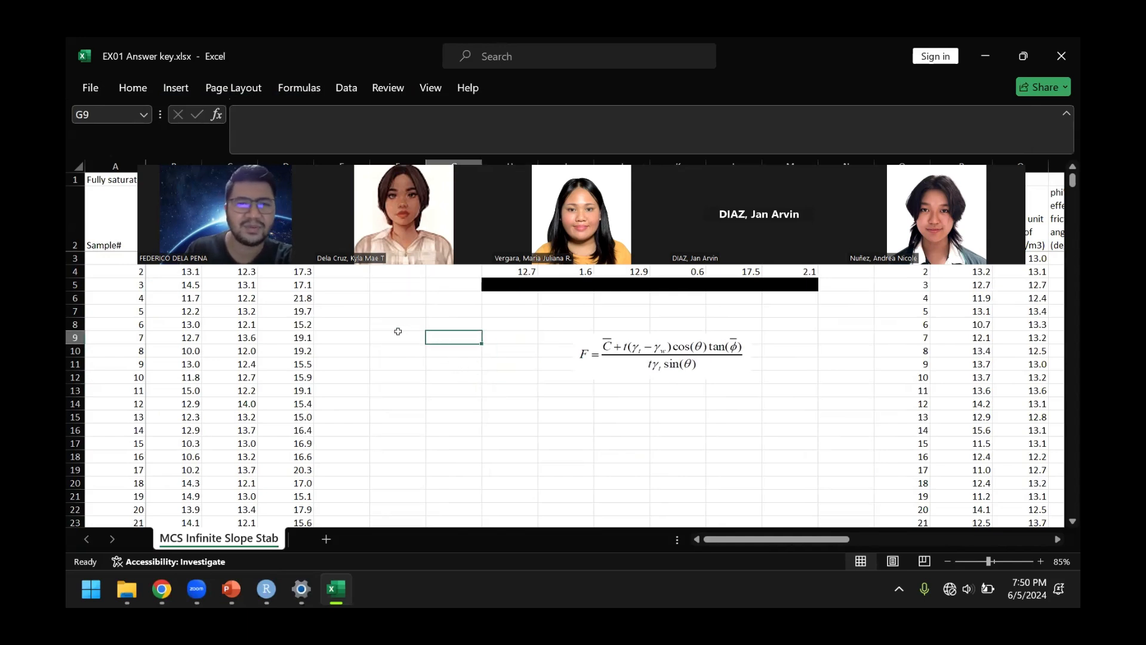
left_click(587, 415)
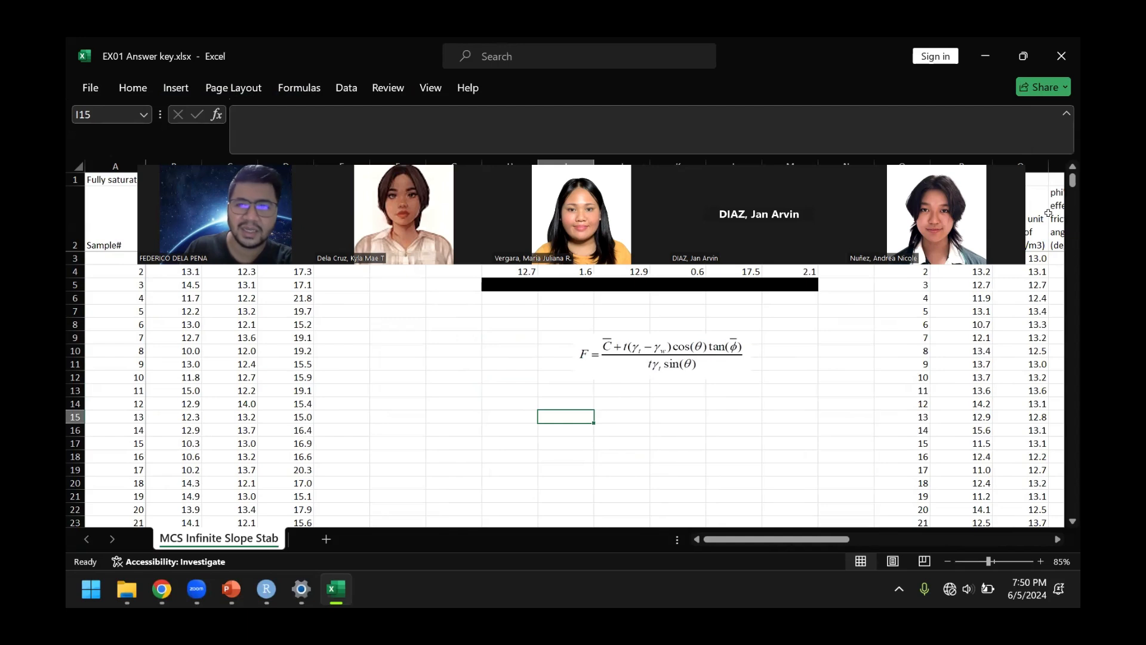
left_click(345, 375)
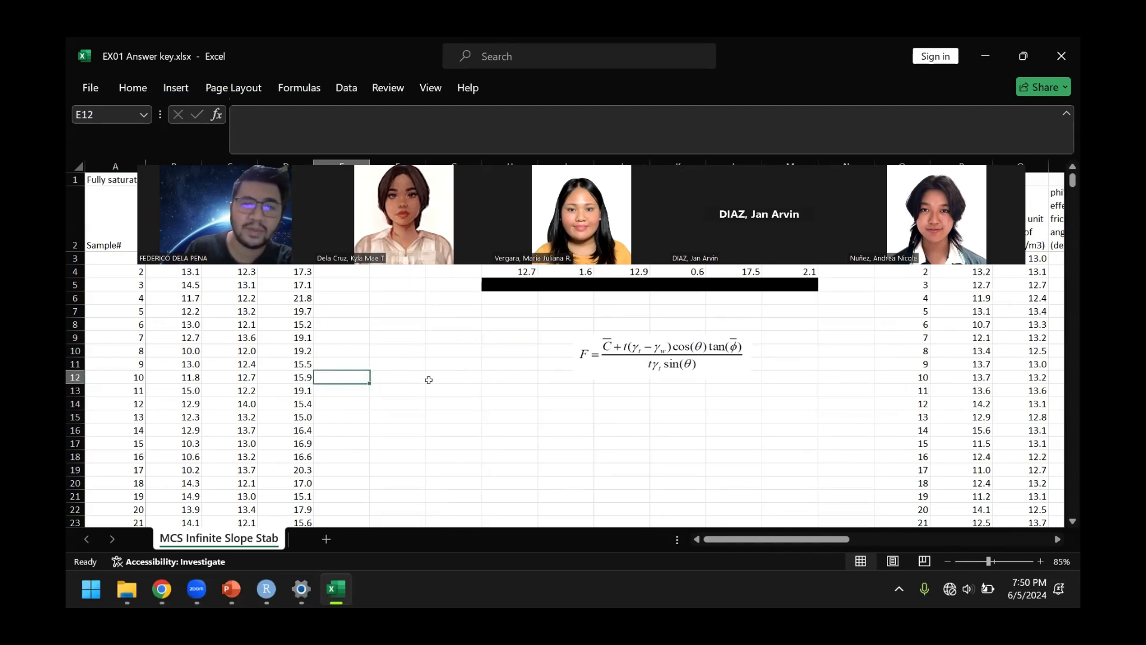
left_click(672, 430)
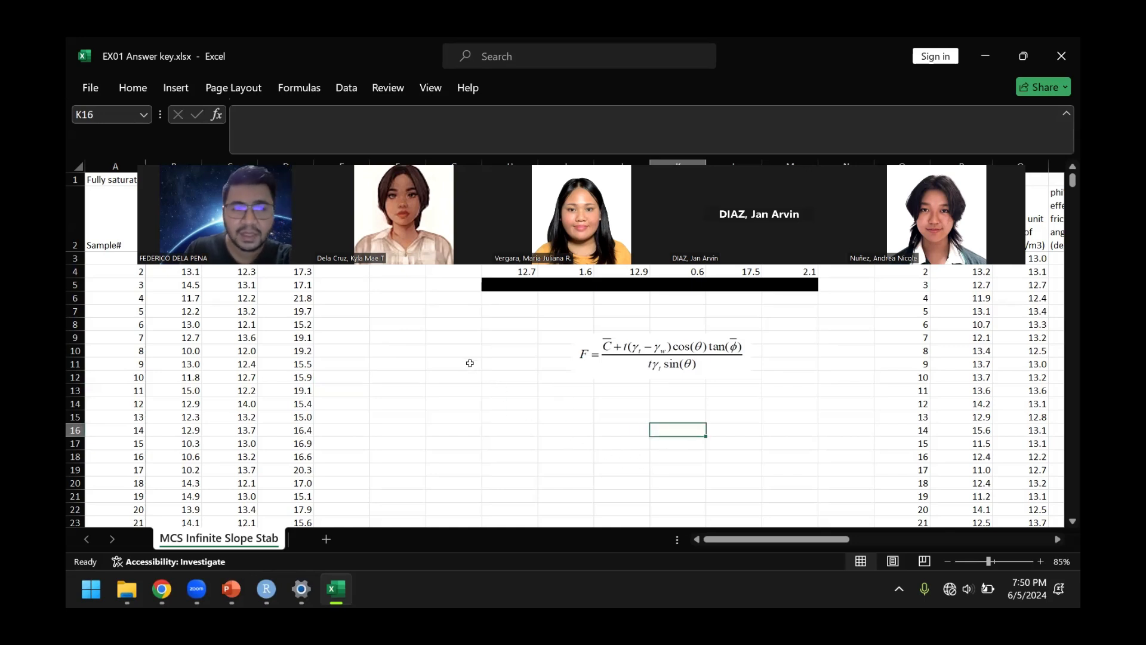
left_click(960, 38)
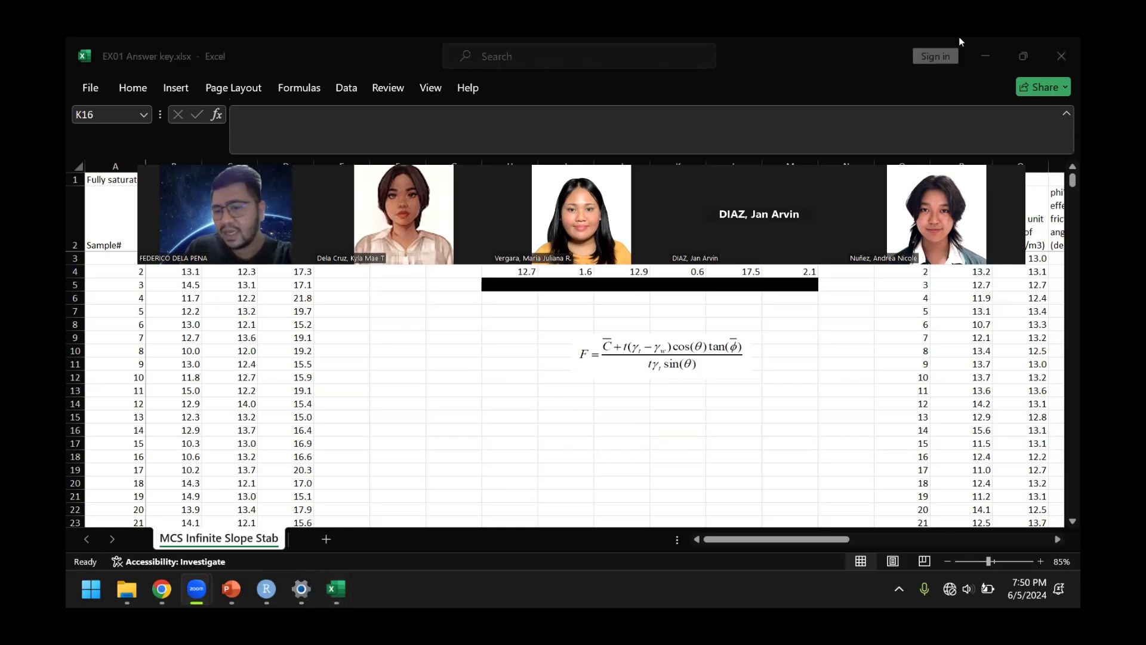